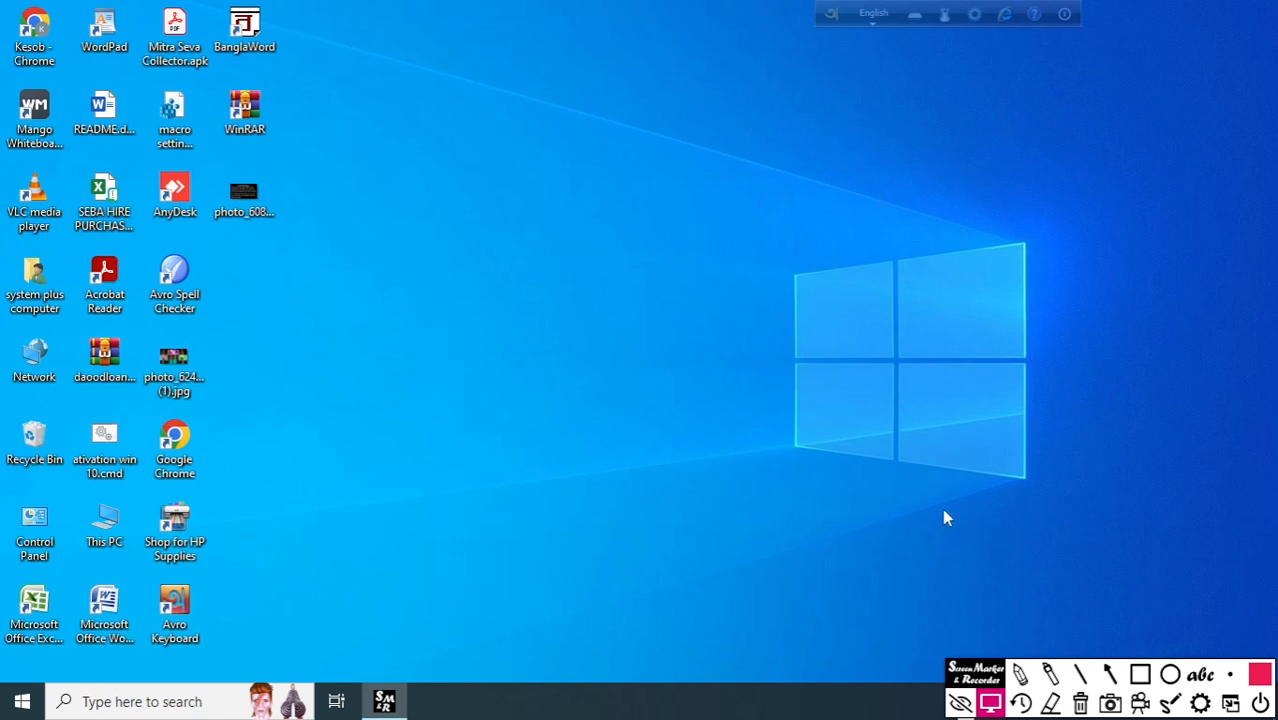
# Switch to Chrome and search Google for "mango animated".
pyautogui.moveTo(965, 688); pyautogui.dragTo(943, 617)
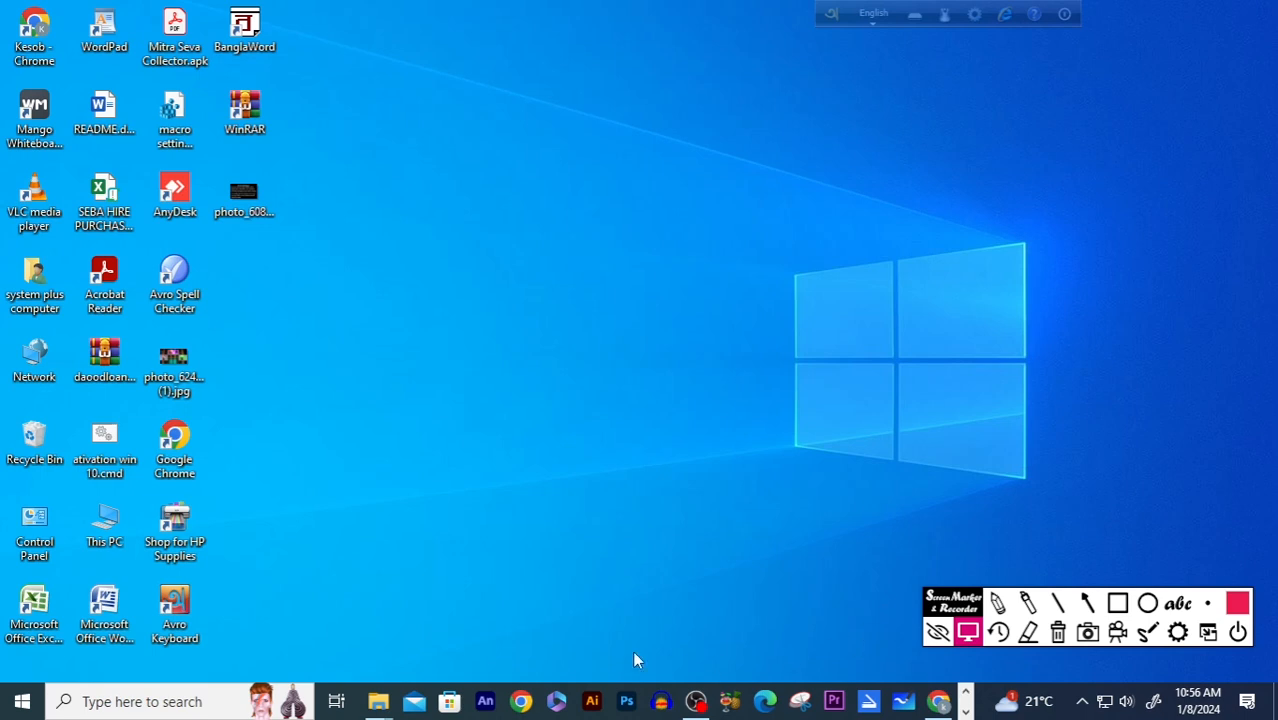
pyautogui.click(938, 702)
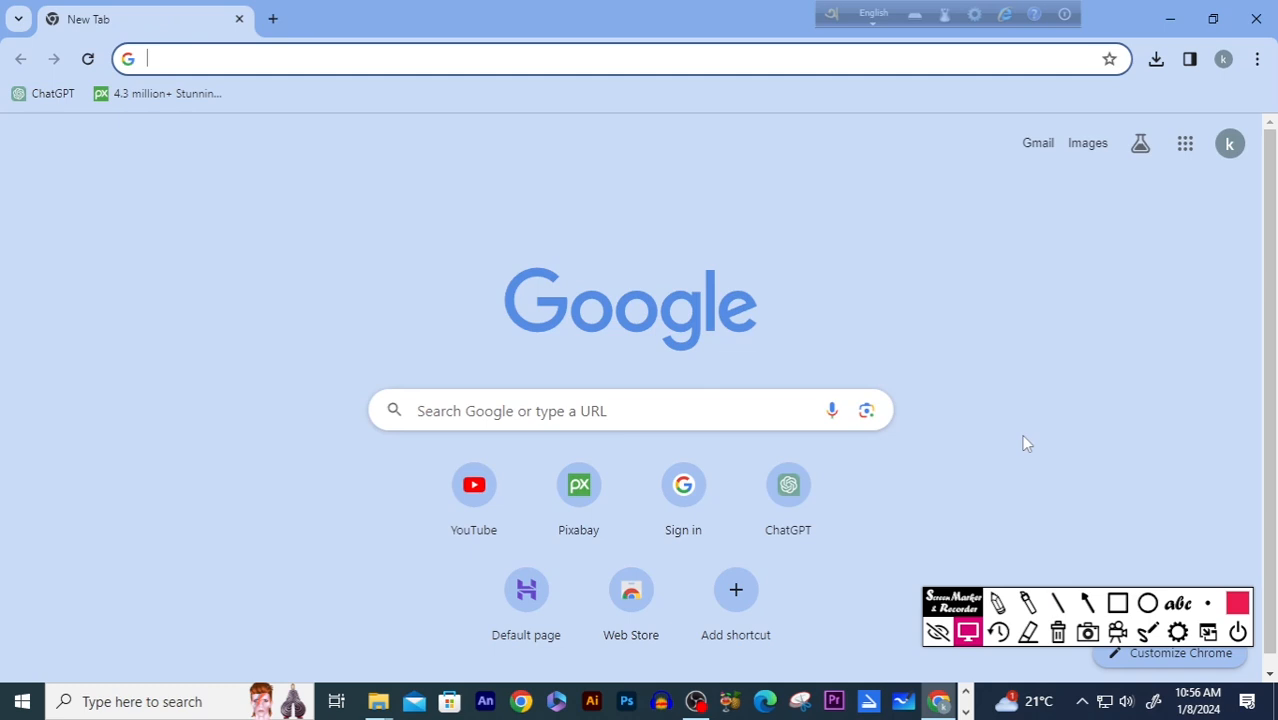
pyautogui.click(218, 60)
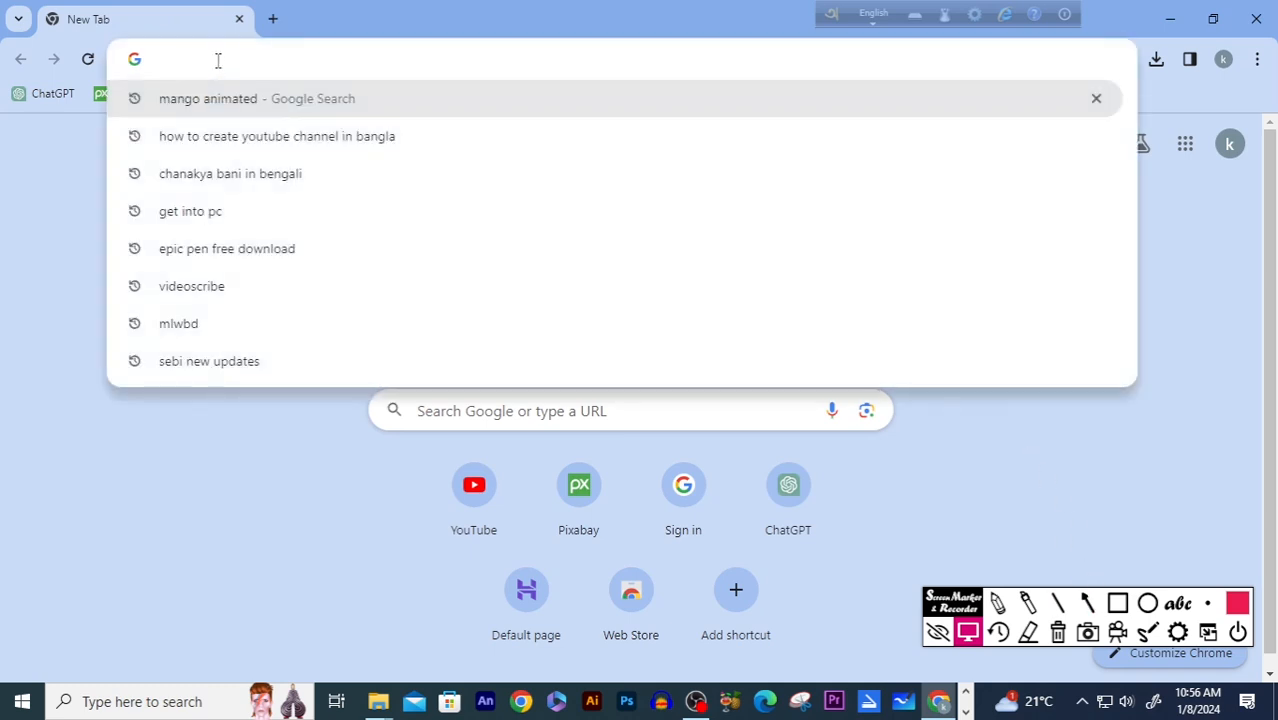
pyautogui.click(258, 104)
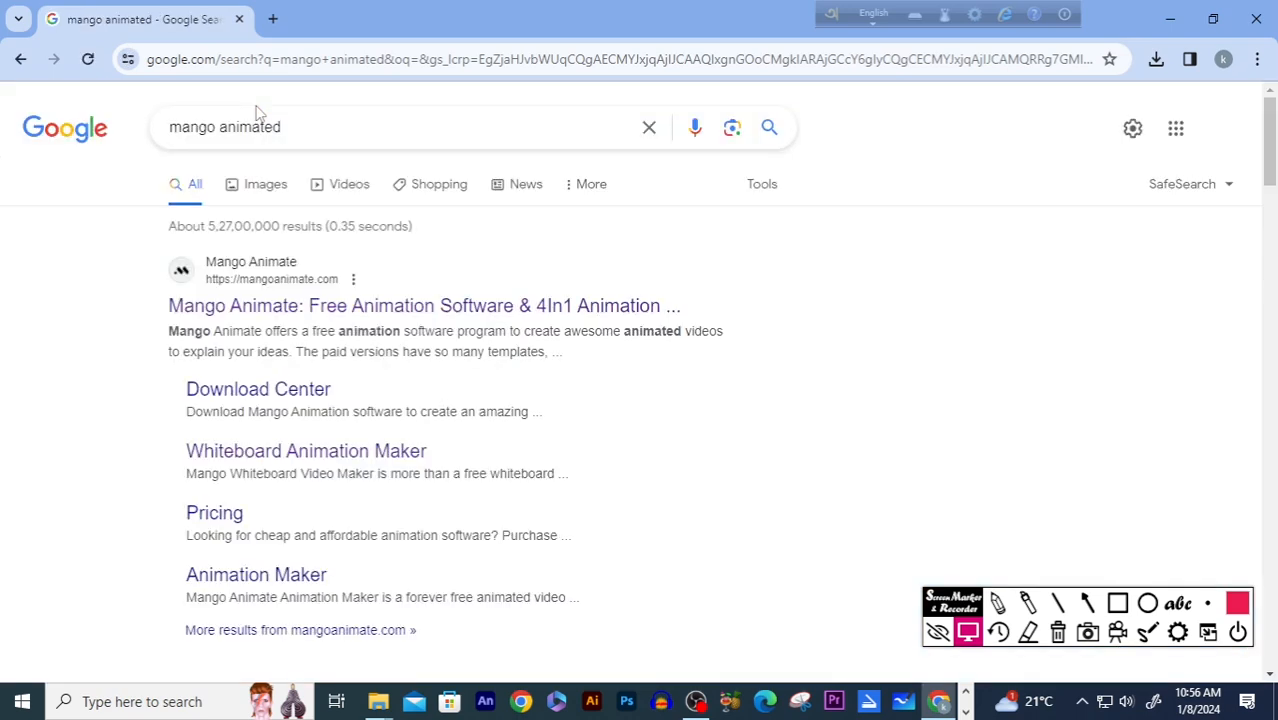
# Mark the Mango Animate search result with a temporary arrow and open the mangoanimate.com site.
pyautogui.click(1088, 601)
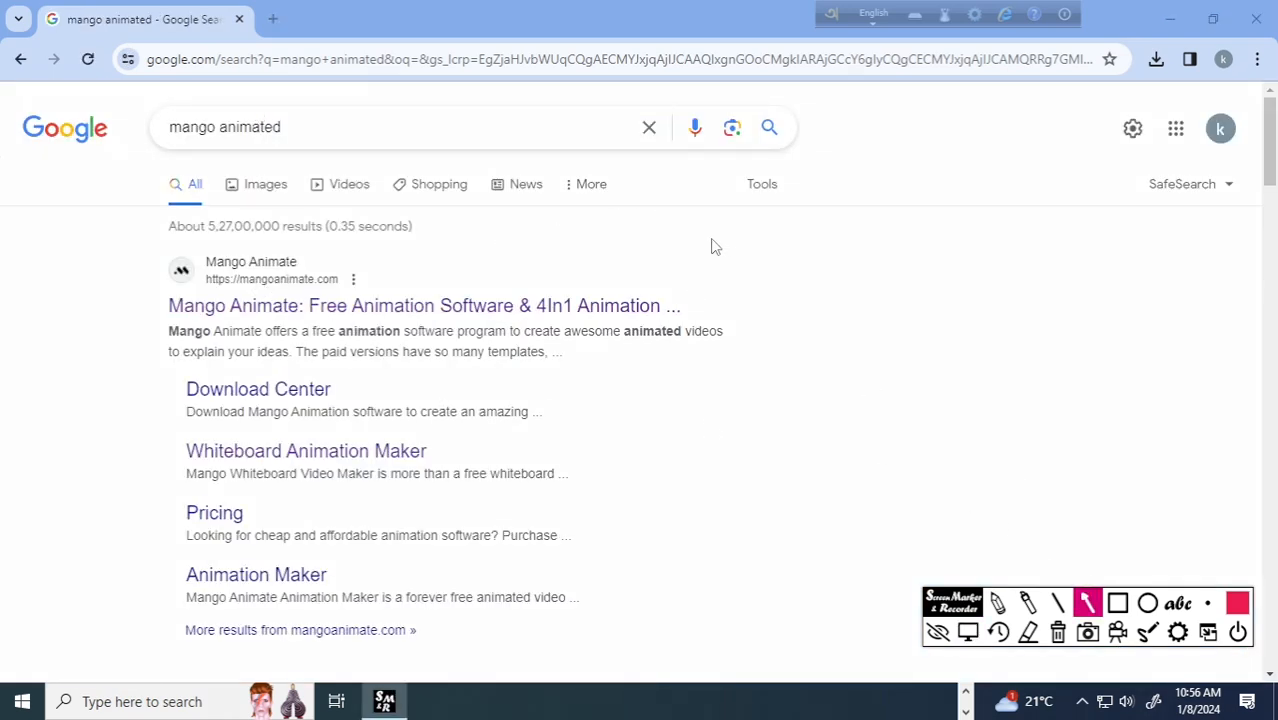
pyautogui.moveTo(44, 370); pyautogui.dragTo(170, 290)
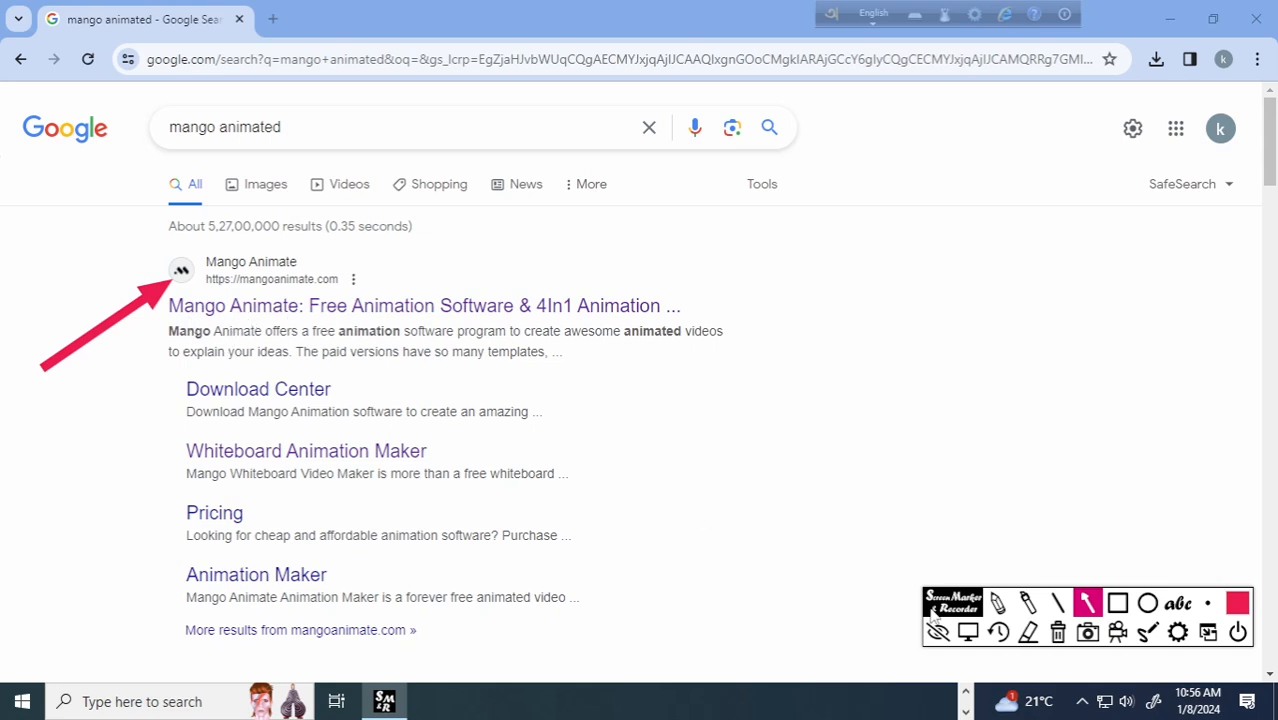
pyautogui.click(1058, 632)
pyautogui.click(970, 636)
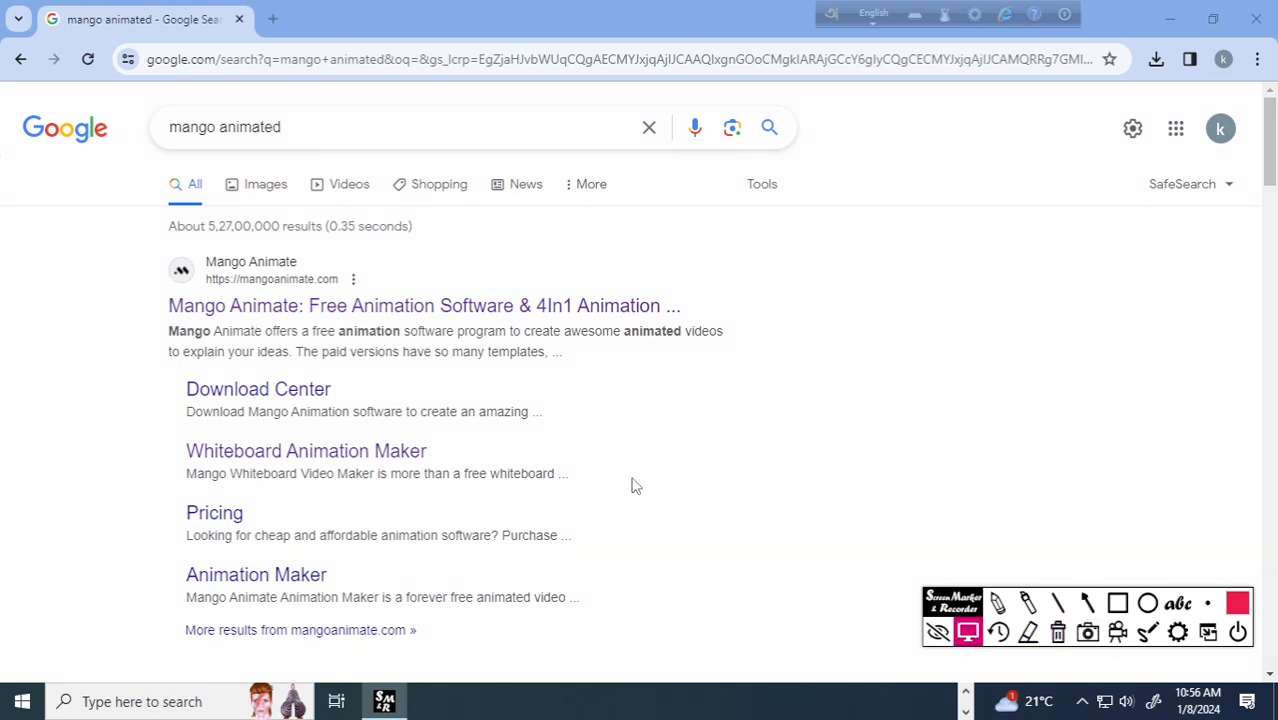
pyautogui.click(409, 316)
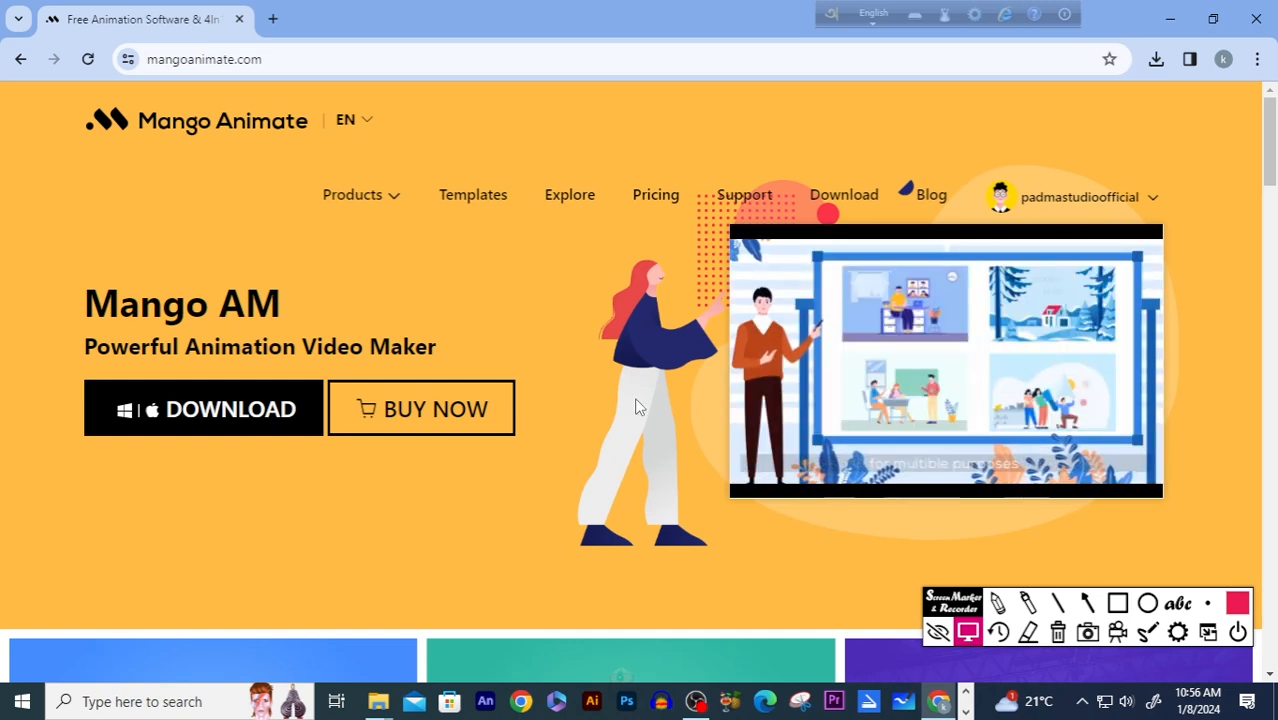
# Look over the Mango Animate homepage, marking the Mango WM whiteboard product with an arrow, and view the account options.
pyautogui.click(1088, 604)
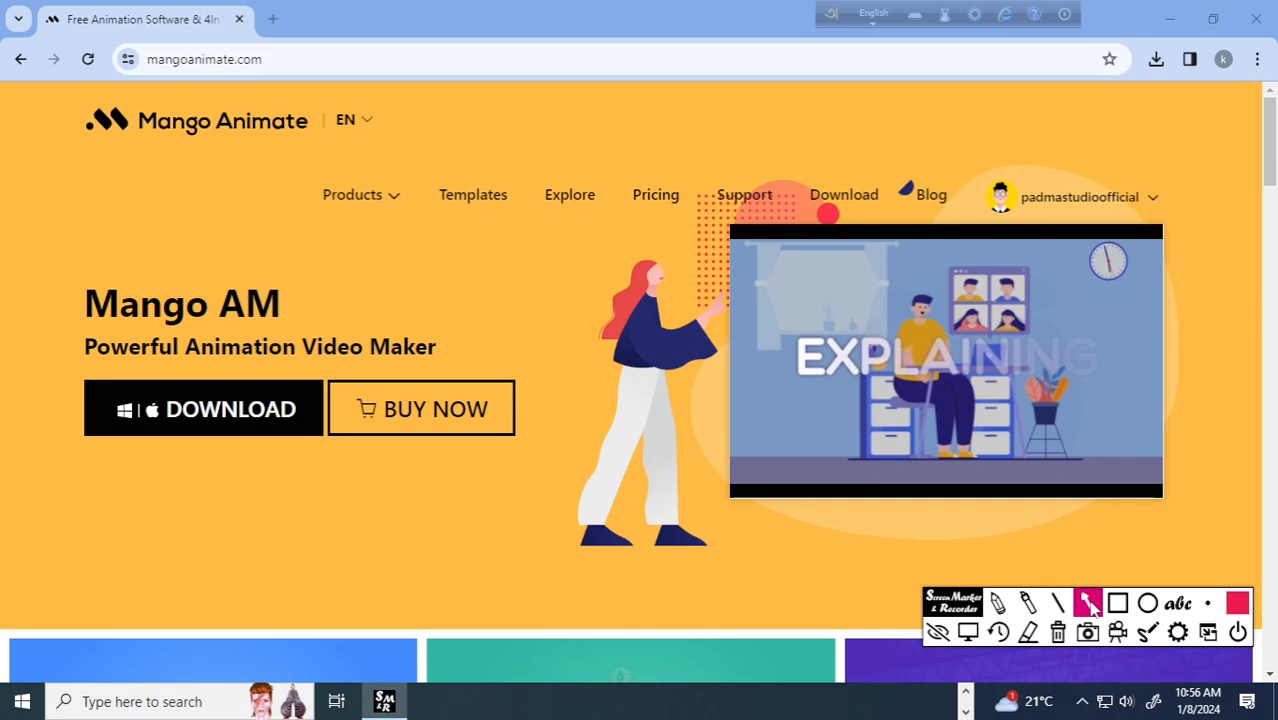
pyautogui.click(967, 632)
pyautogui.scroll(-5, 602, 372)
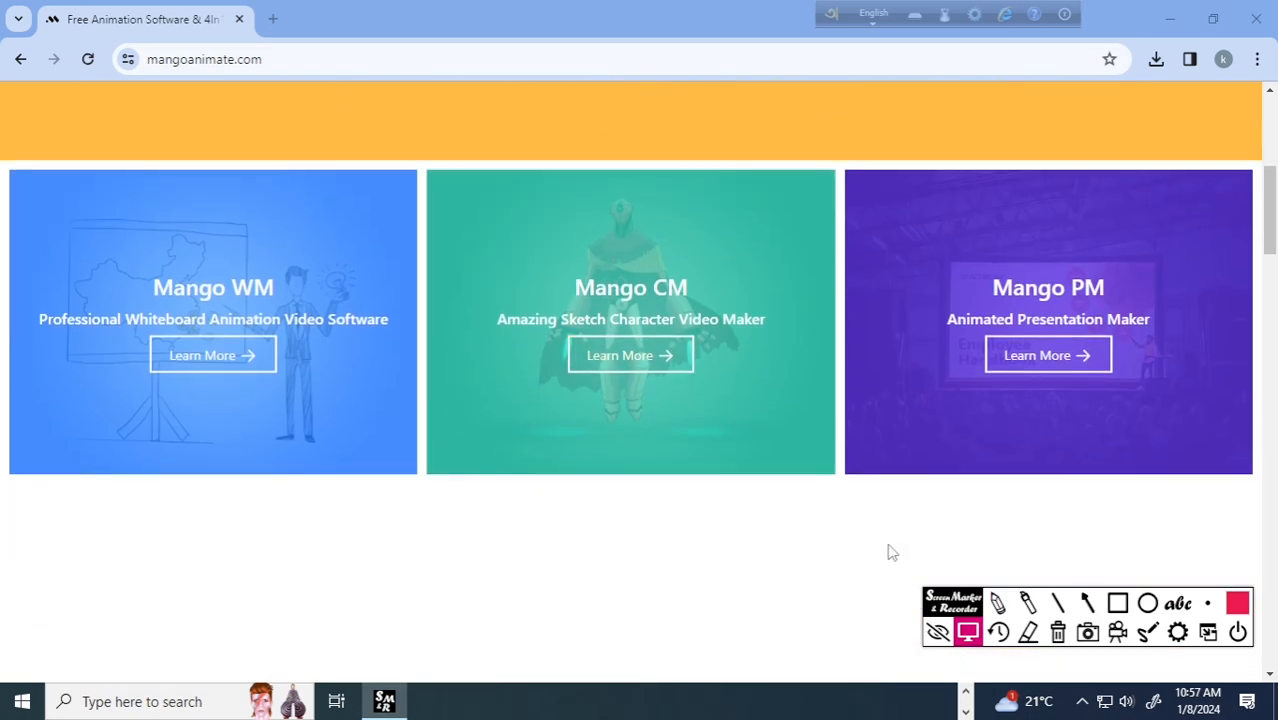
pyautogui.click(1088, 604)
pyautogui.moveTo(80, 516); pyautogui.dragTo(200, 390)
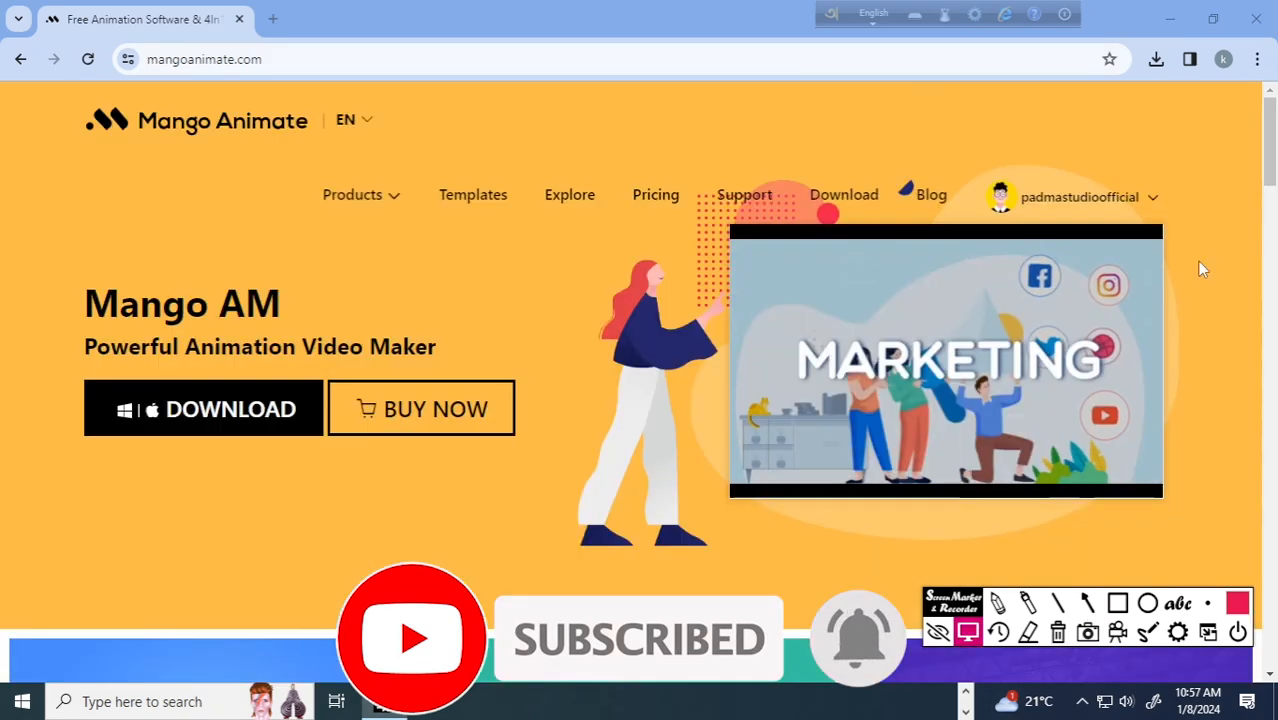
pyautogui.moveTo(1093, 212)
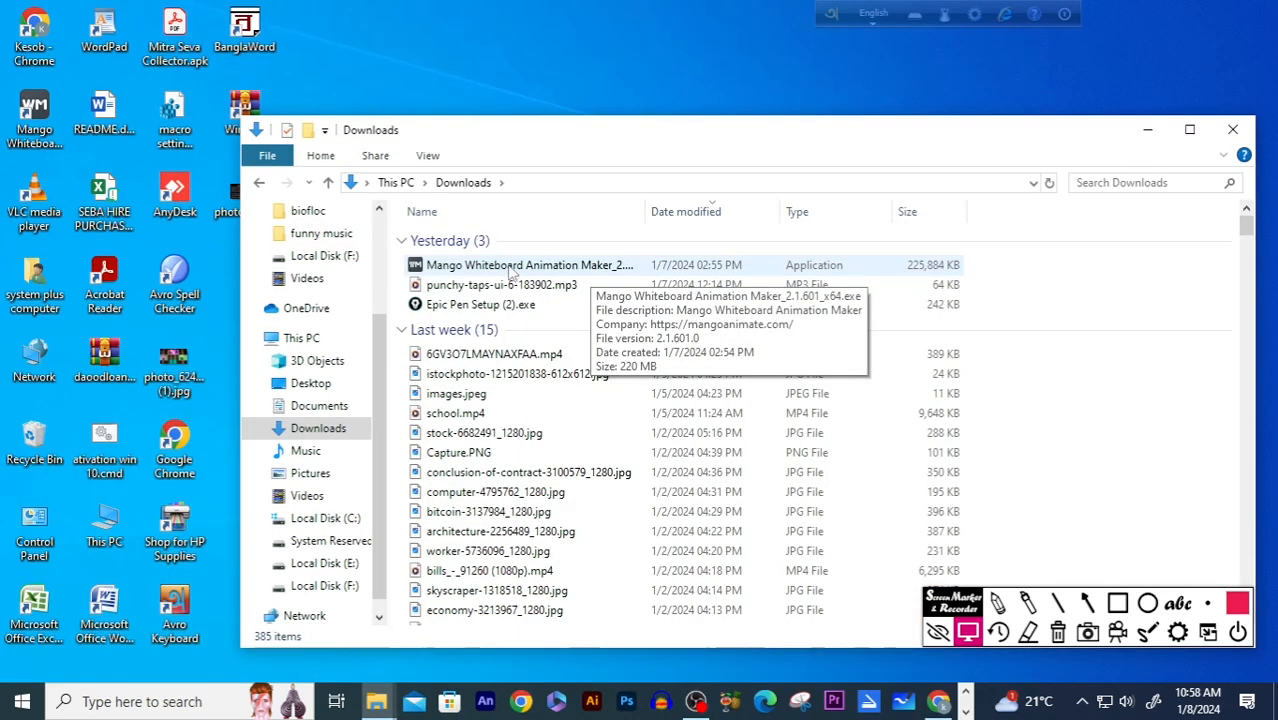
# Run the Mango Whiteboard Animation Maker installer from the Downloads folder and allow it to make changes to the device.
pyautogui.doubleClick(510, 266)
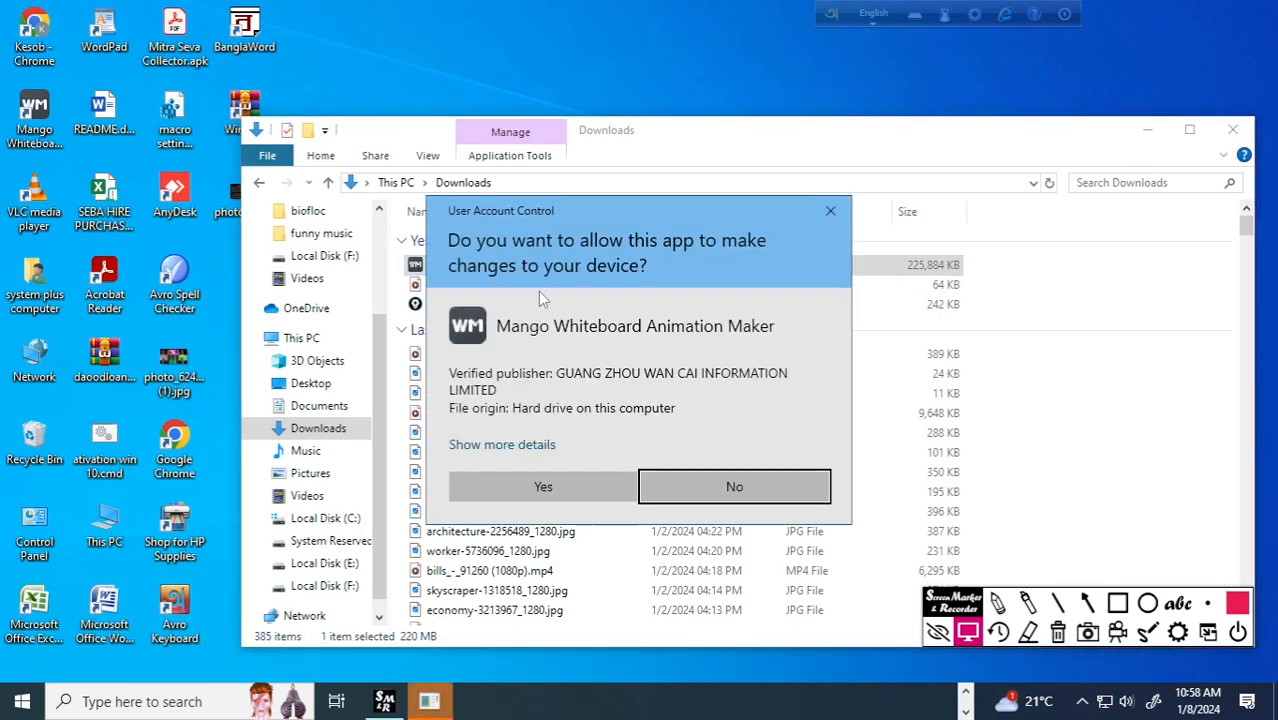
pyautogui.hotkey('ctrl', 'a')
pyautogui.moveTo(683, 353); pyautogui.dragTo(566, 479)
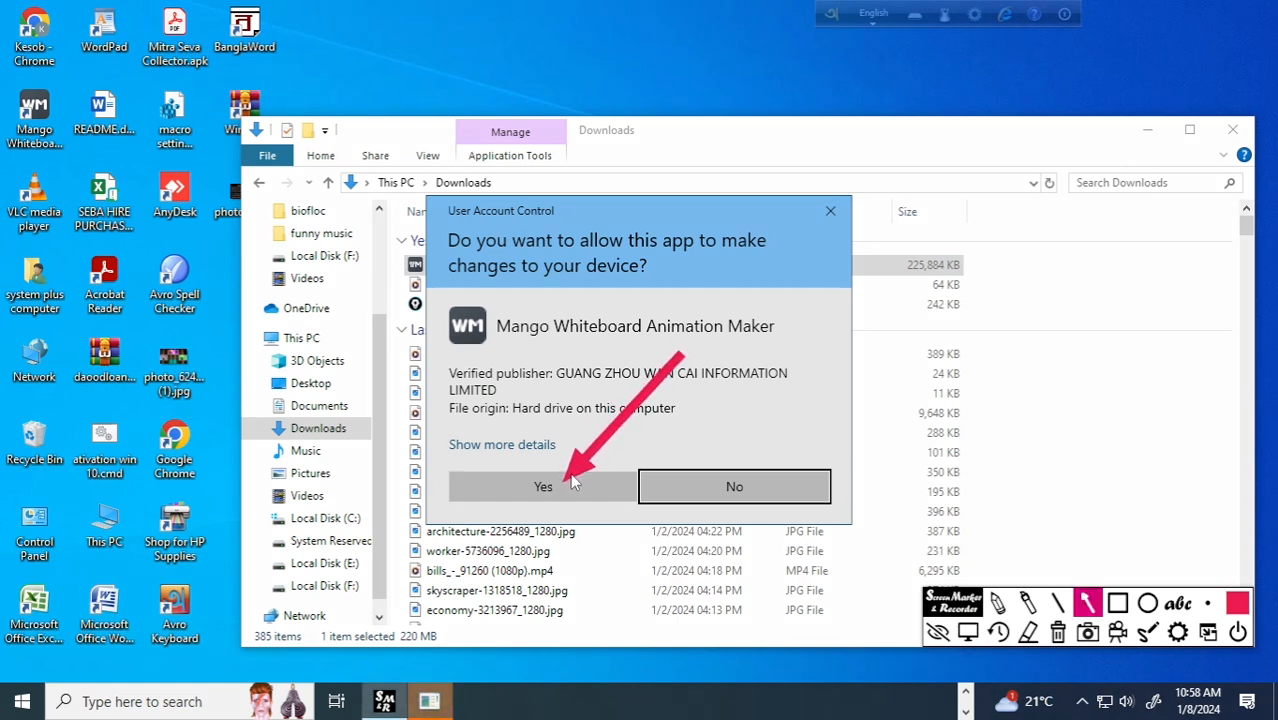
pyautogui.click(1058, 634)
pyautogui.click(968, 632)
pyautogui.click(560, 488)
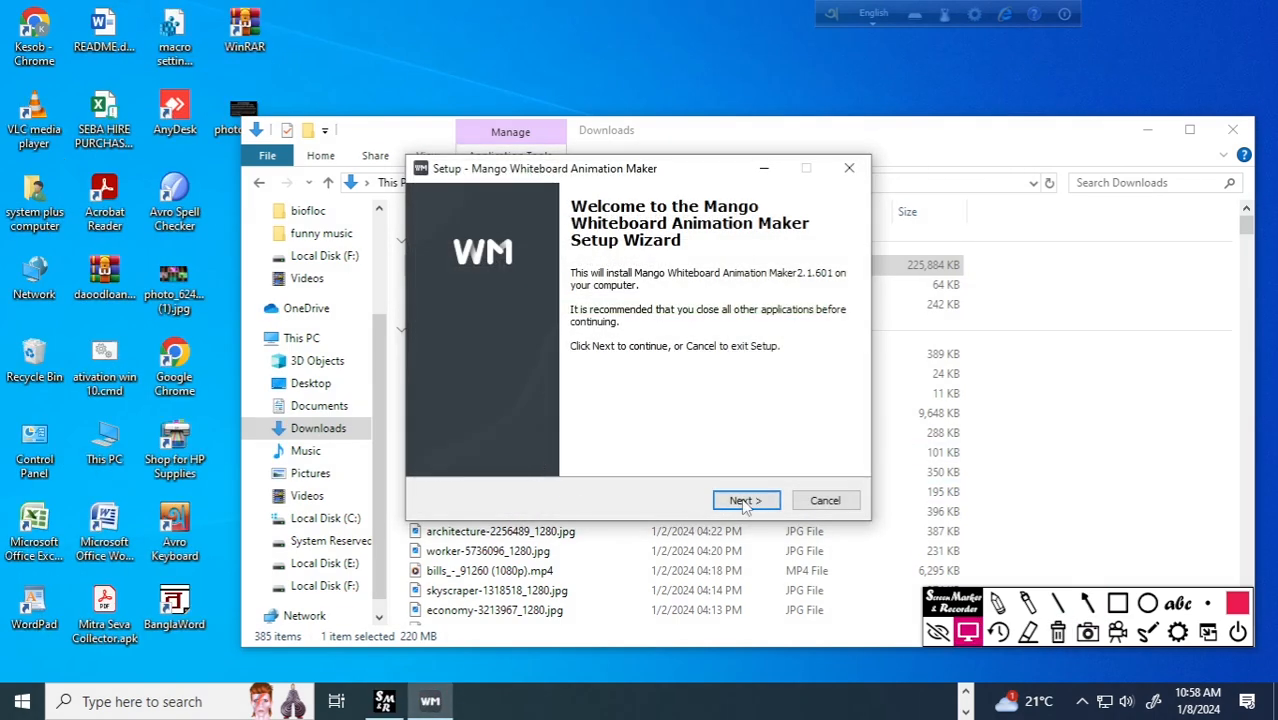
# Continue past the setup wizard's welcome page and accept the license agreement, marking each choice with a temporary arrow.
pyautogui.click(1087, 602)
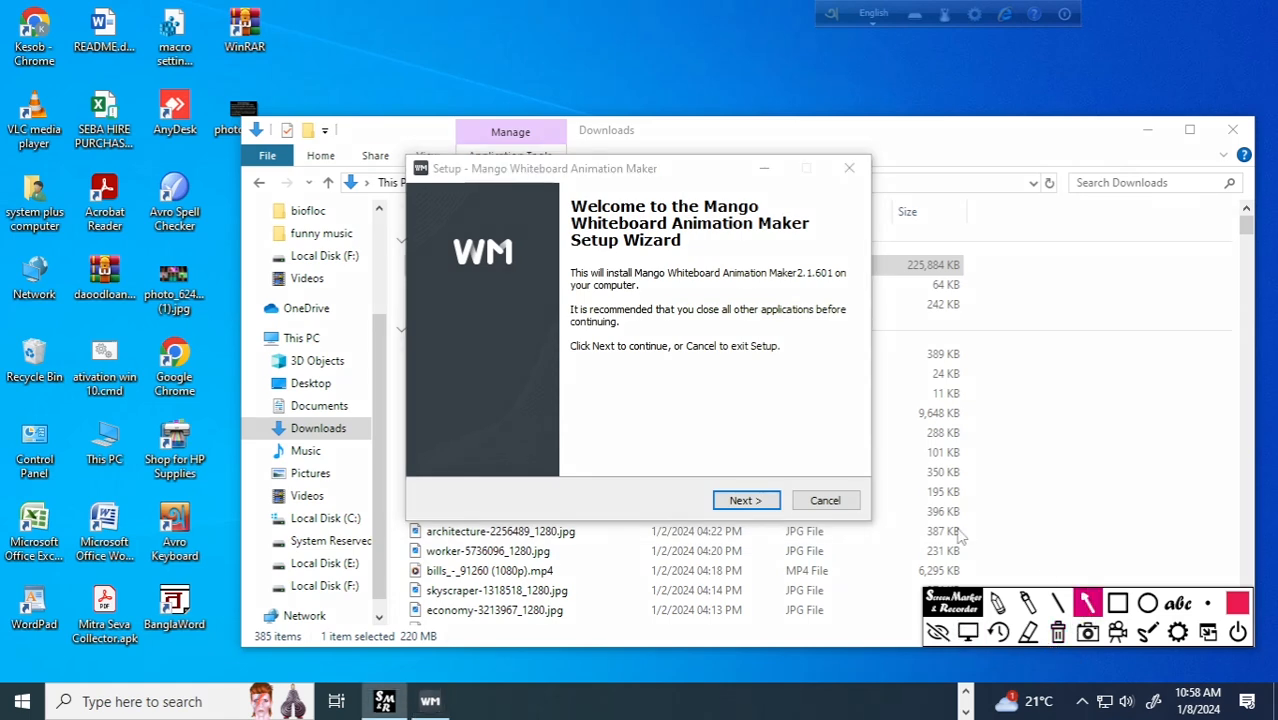
pyautogui.moveTo(835, 398); pyautogui.dragTo(761, 497)
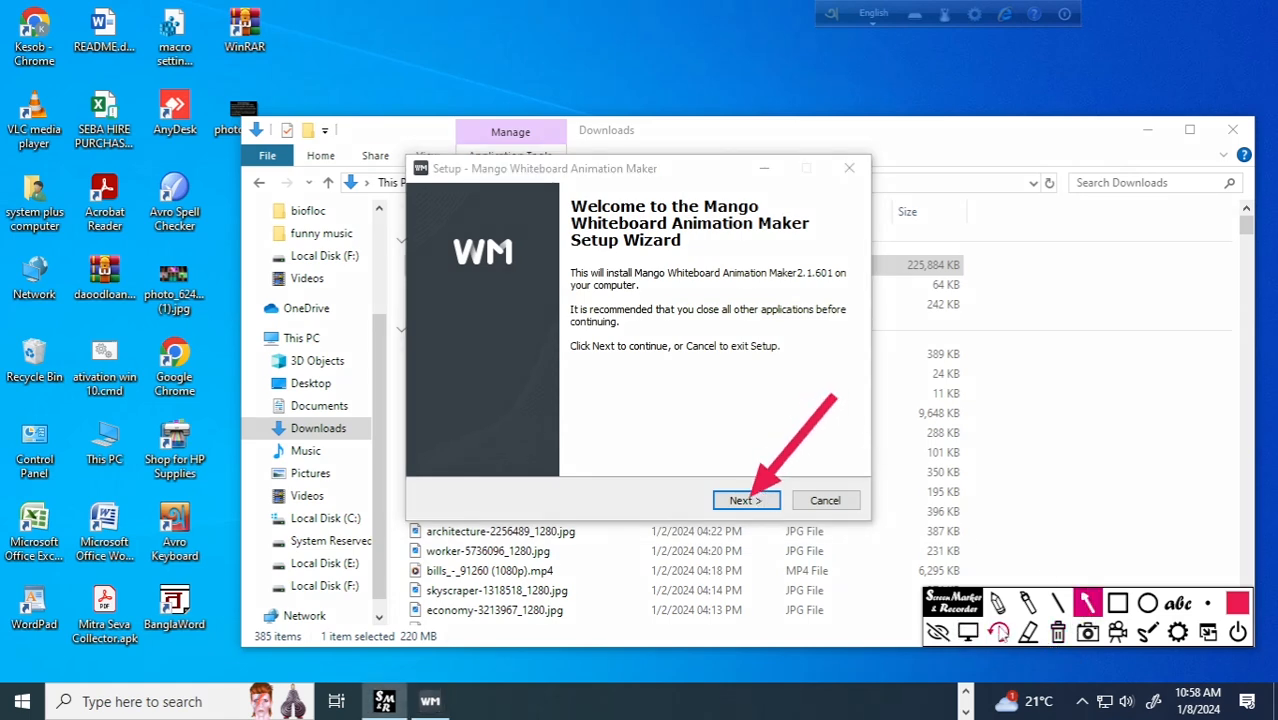
pyautogui.click(967, 631)
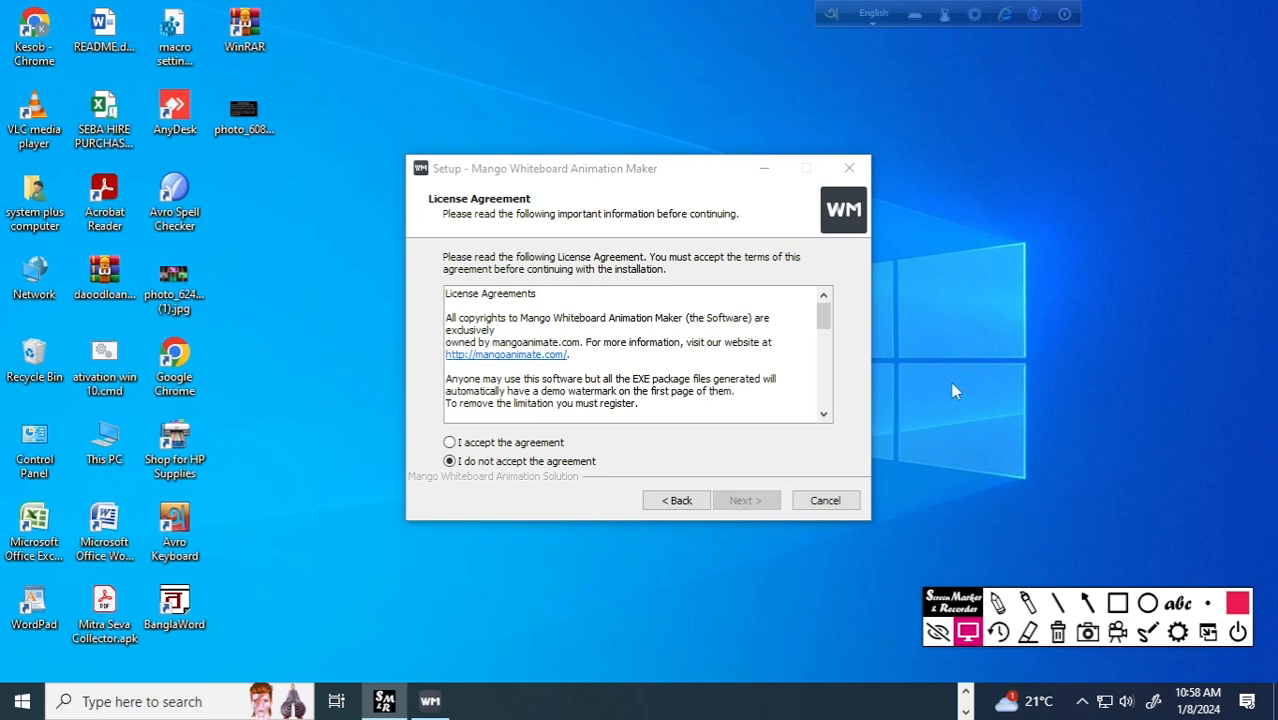
pyautogui.click(1088, 603)
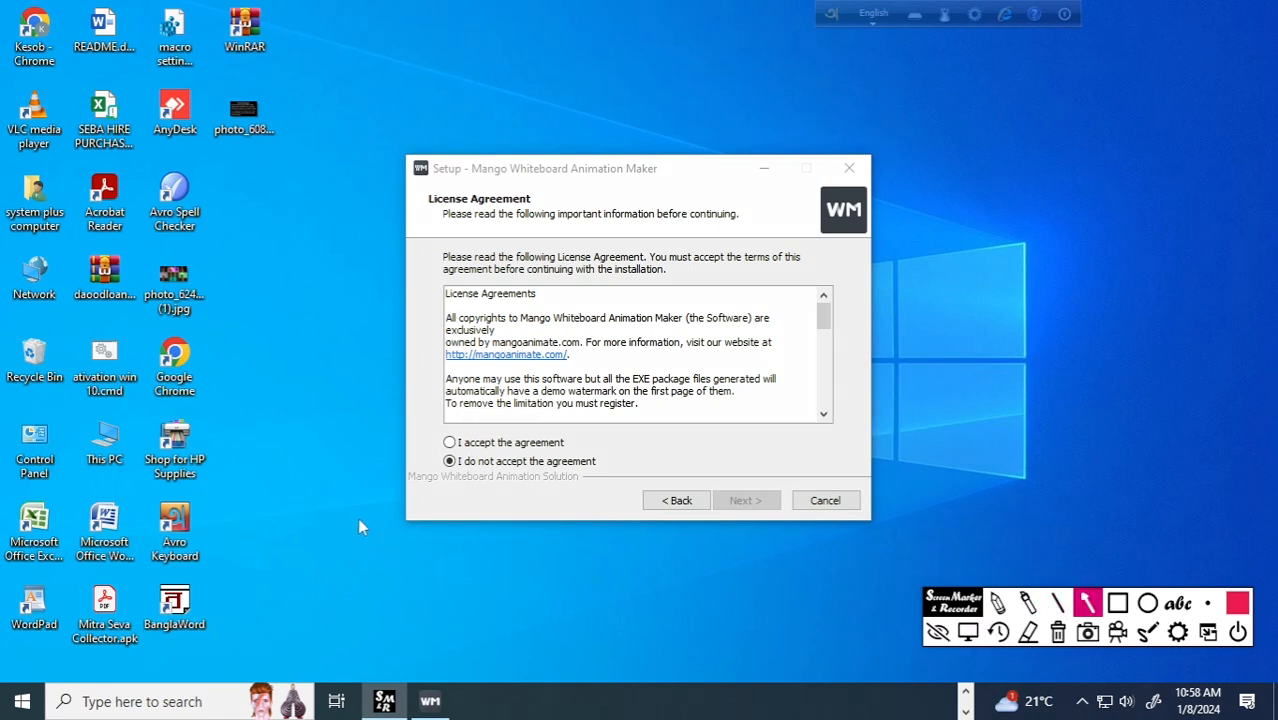
pyautogui.moveTo(305, 478); pyautogui.dragTo(445, 443)
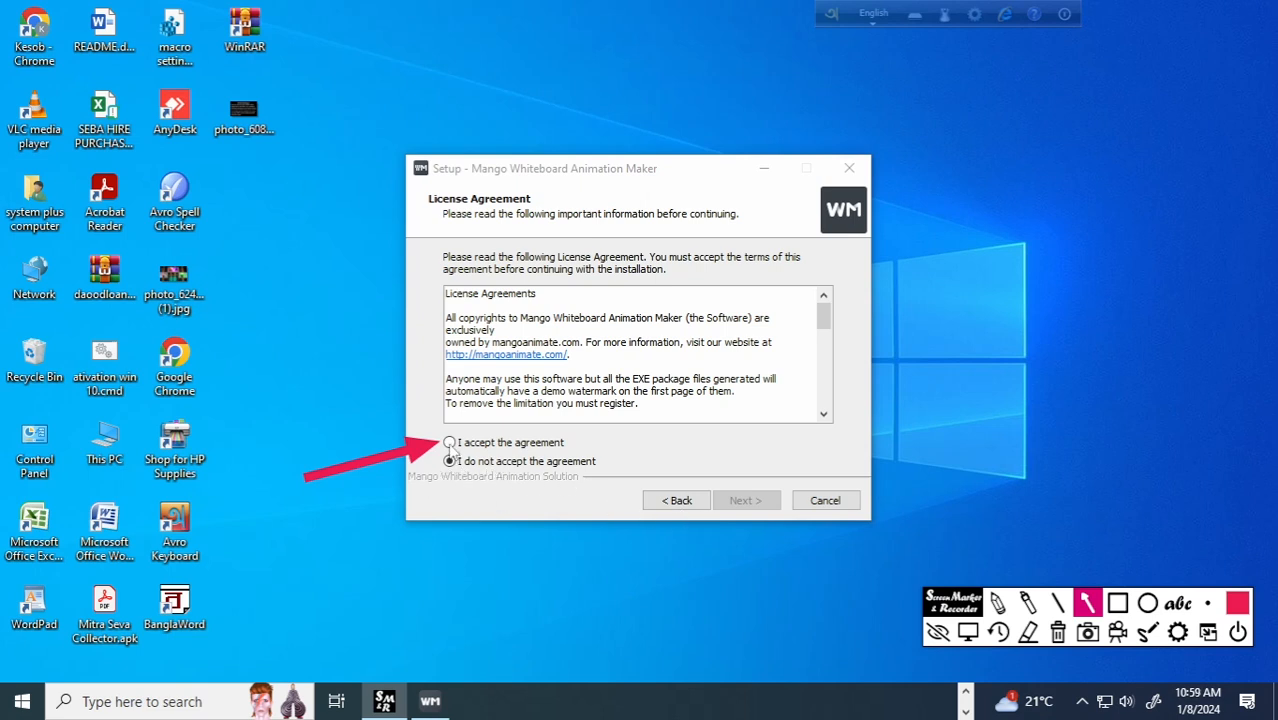
pyautogui.click(1061, 638)
pyautogui.click(455, 443)
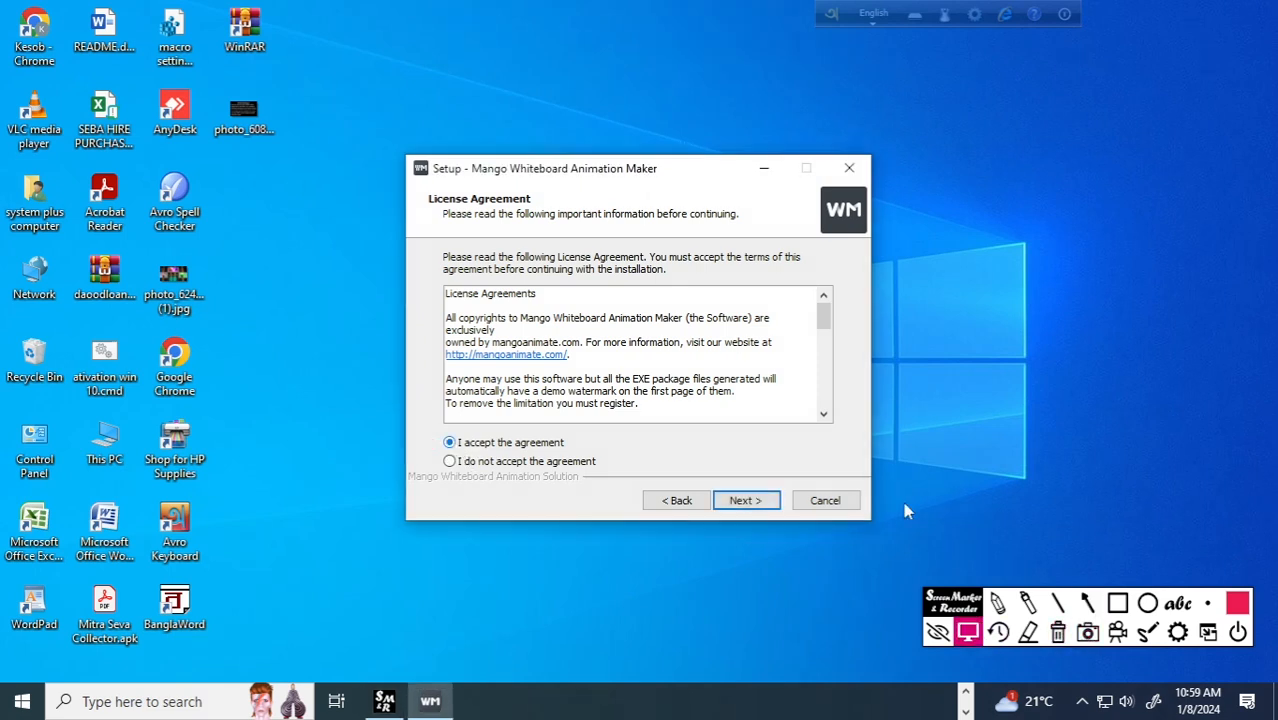
# Install Mango Whiteboard Animation Maker in the default Program Files (x86) folder, keeping the desktop and Quick Launch shortcuts.
pyautogui.click(1089, 602)
pyautogui.moveTo(829, 416); pyautogui.dragTo(765, 490)
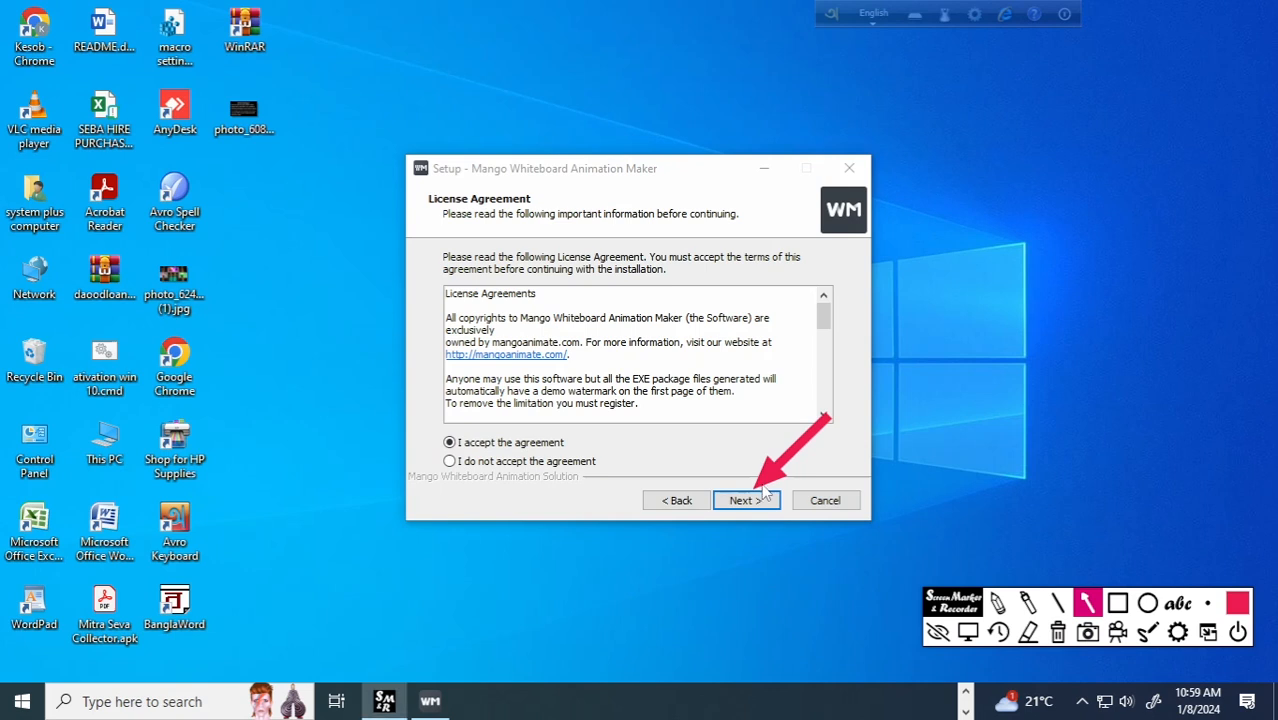
pyautogui.click(967, 638)
pyautogui.click(755, 503)
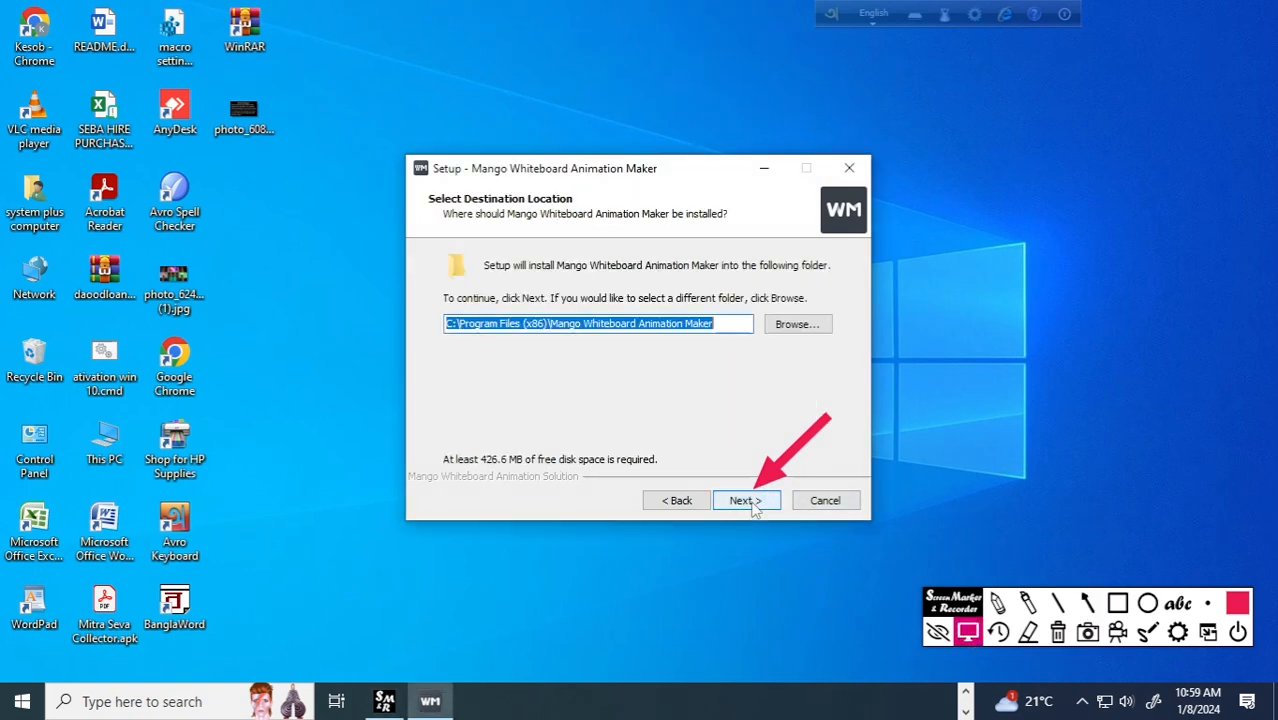
pyautogui.click(745, 502)
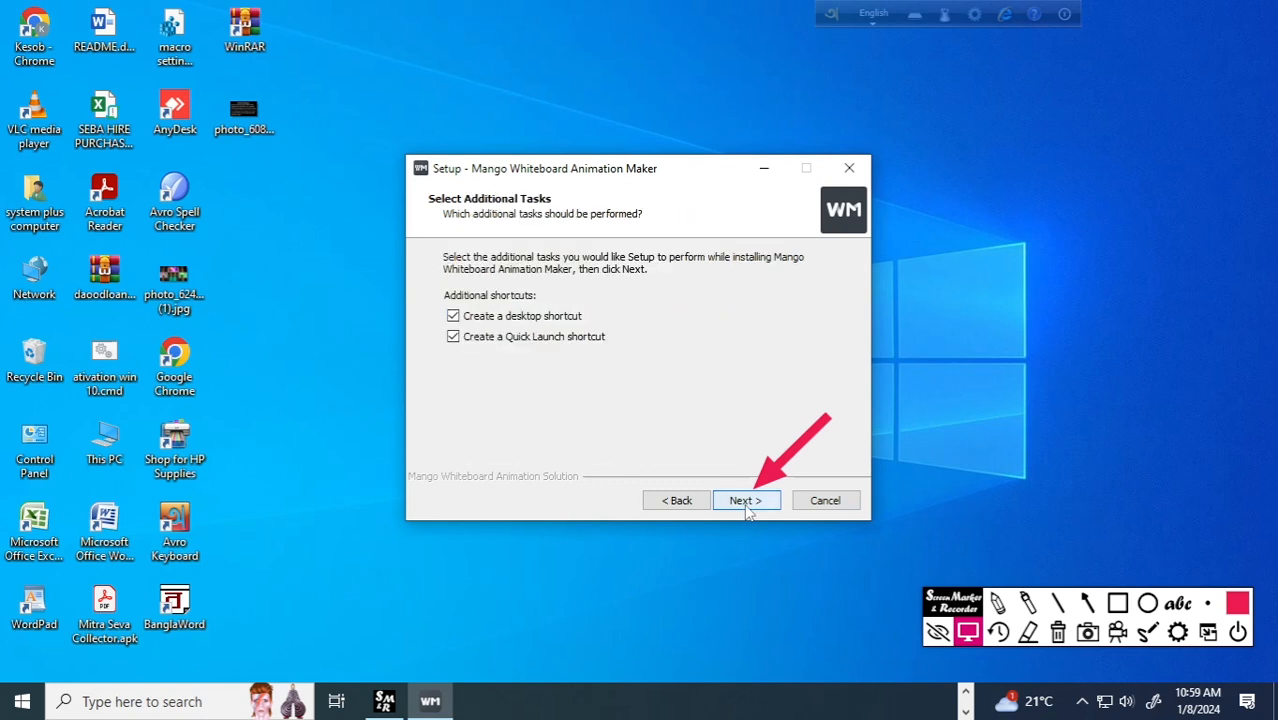
pyautogui.click(748, 503)
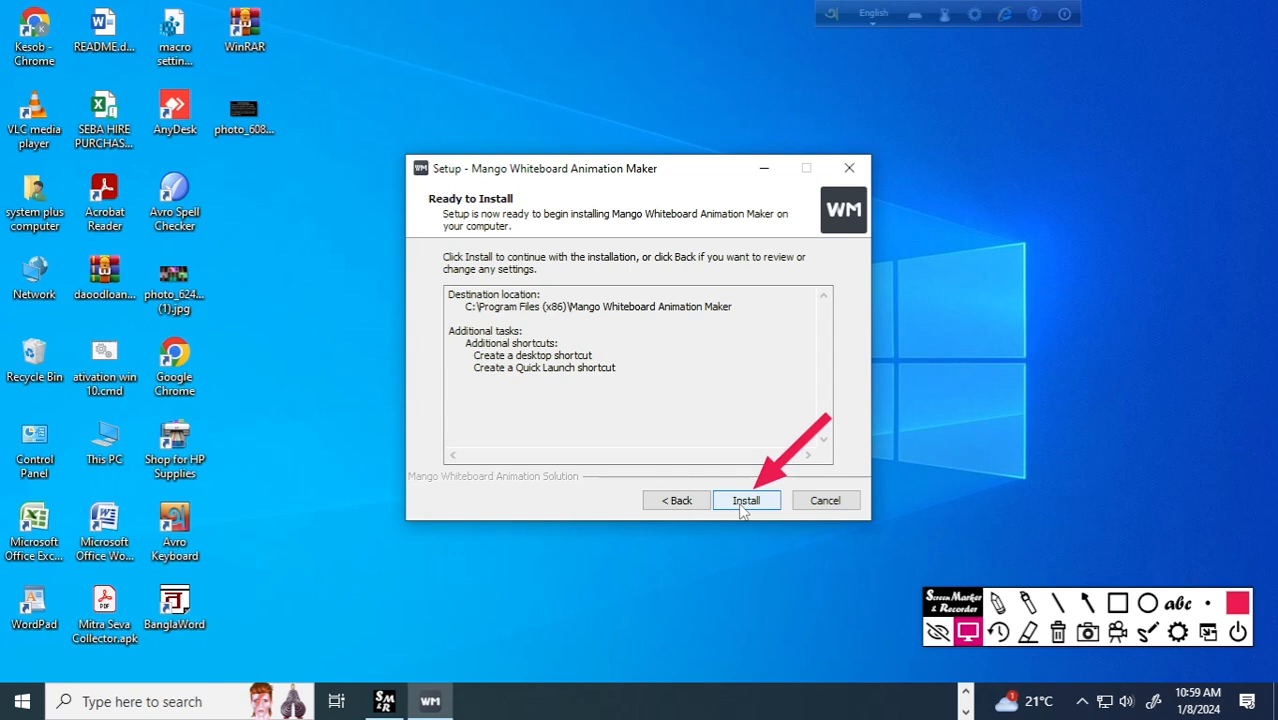
pyautogui.click(744, 507)
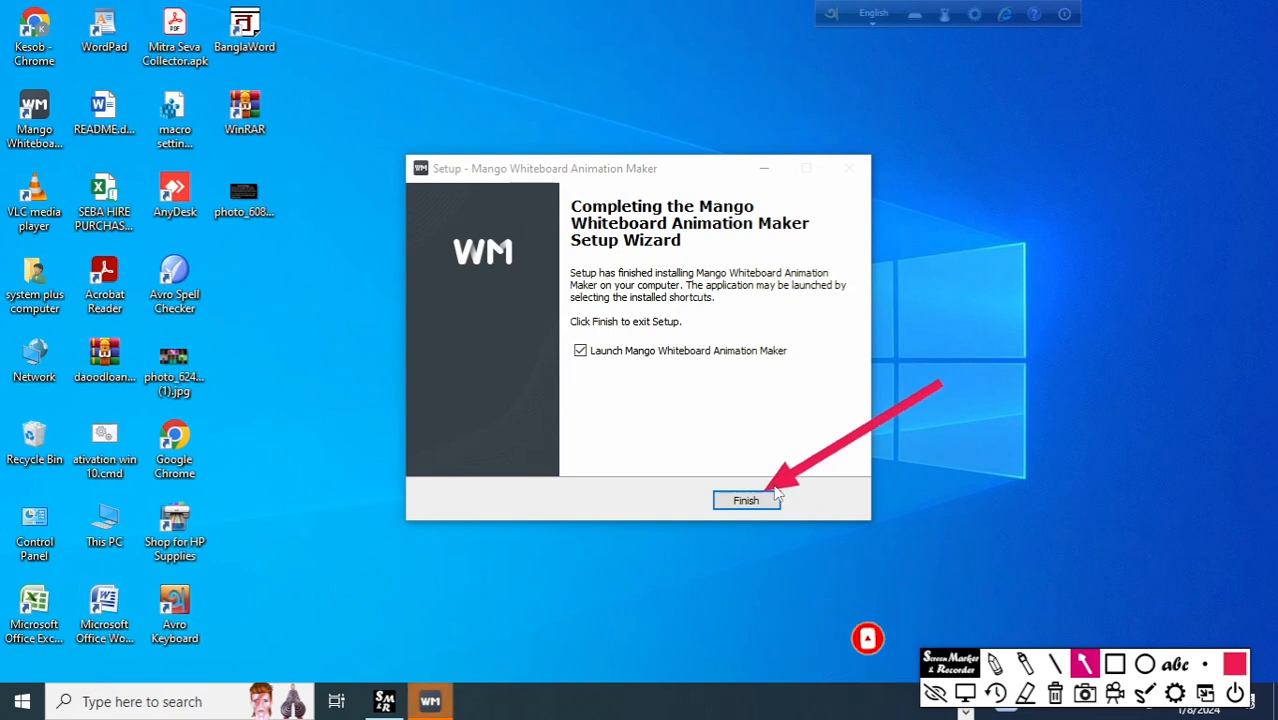
# Clear the arrow, collapse the marker toolbar, and finish the setup with Launch Mango Whiteboard Animation Maker enabled.
pyautogui.click(1055, 694)
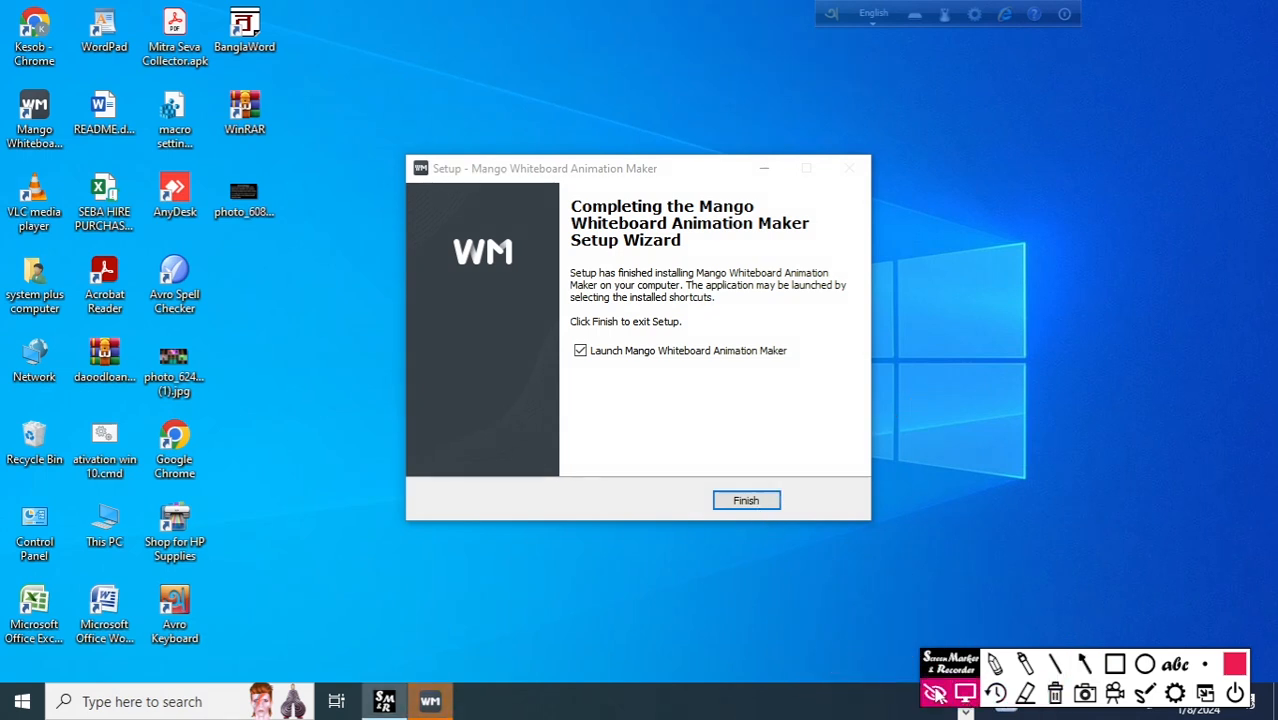
pyautogui.click(935, 693)
pyautogui.click(766, 502)
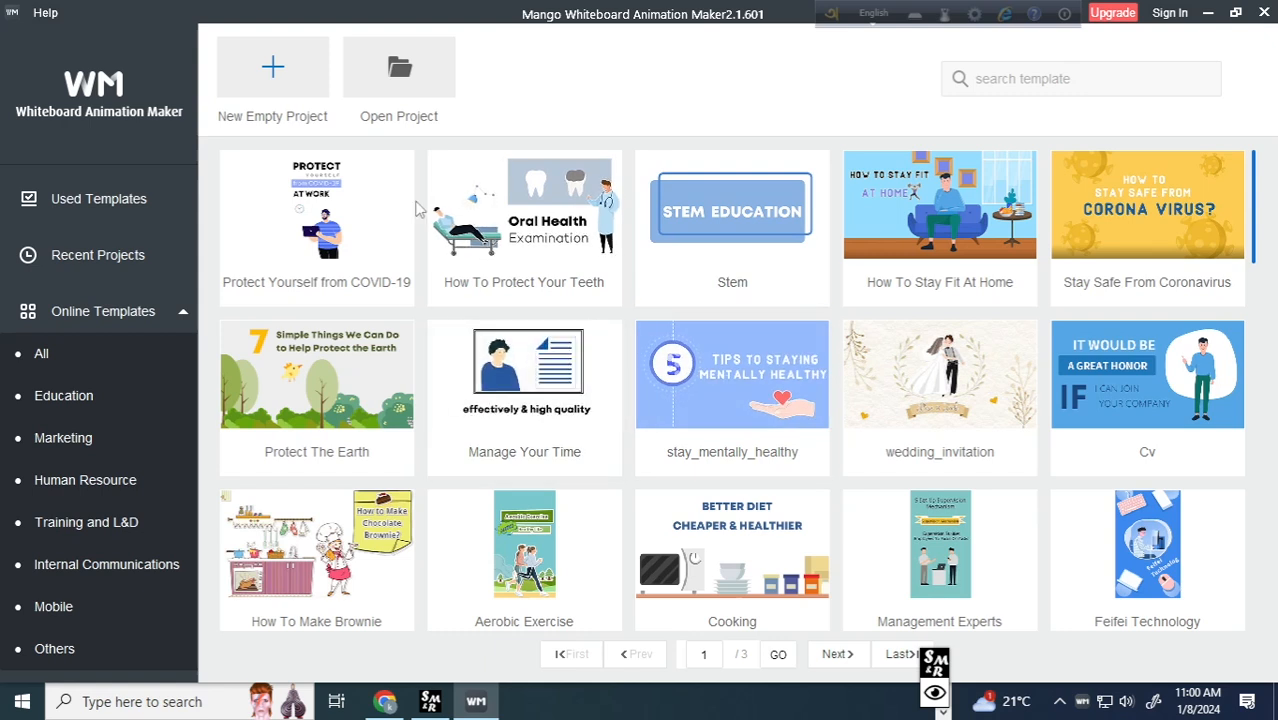
# Restore the marker toolbar, point an arrow at New Empty Project, and start a new empty project.
pyautogui.click(935, 690)
pyautogui.click(1084, 664)
pyautogui.moveTo(132, 255); pyautogui.dragTo(249, 92)
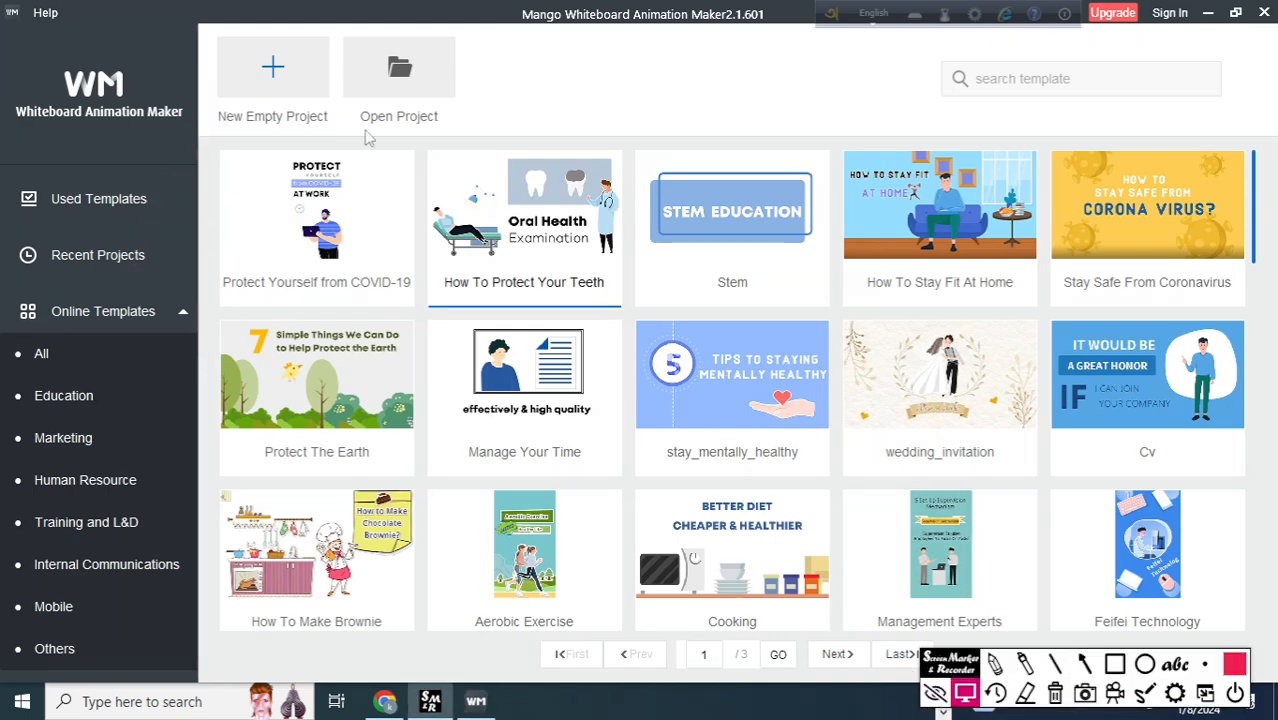
pyautogui.click(255, 85)
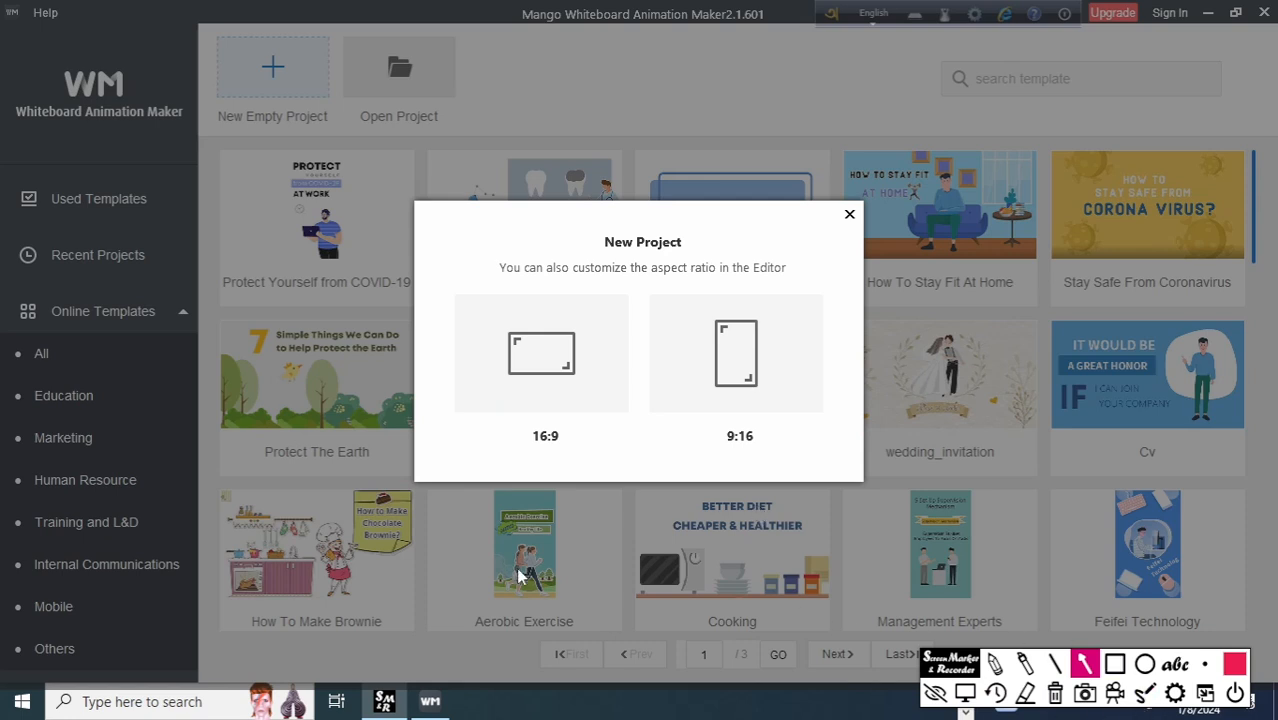
# Mark the 16:9 and 9:16 options with temporary arrows and create the project in 16:9.
pyautogui.moveTo(370, 522); pyautogui.dragTo(515, 418)
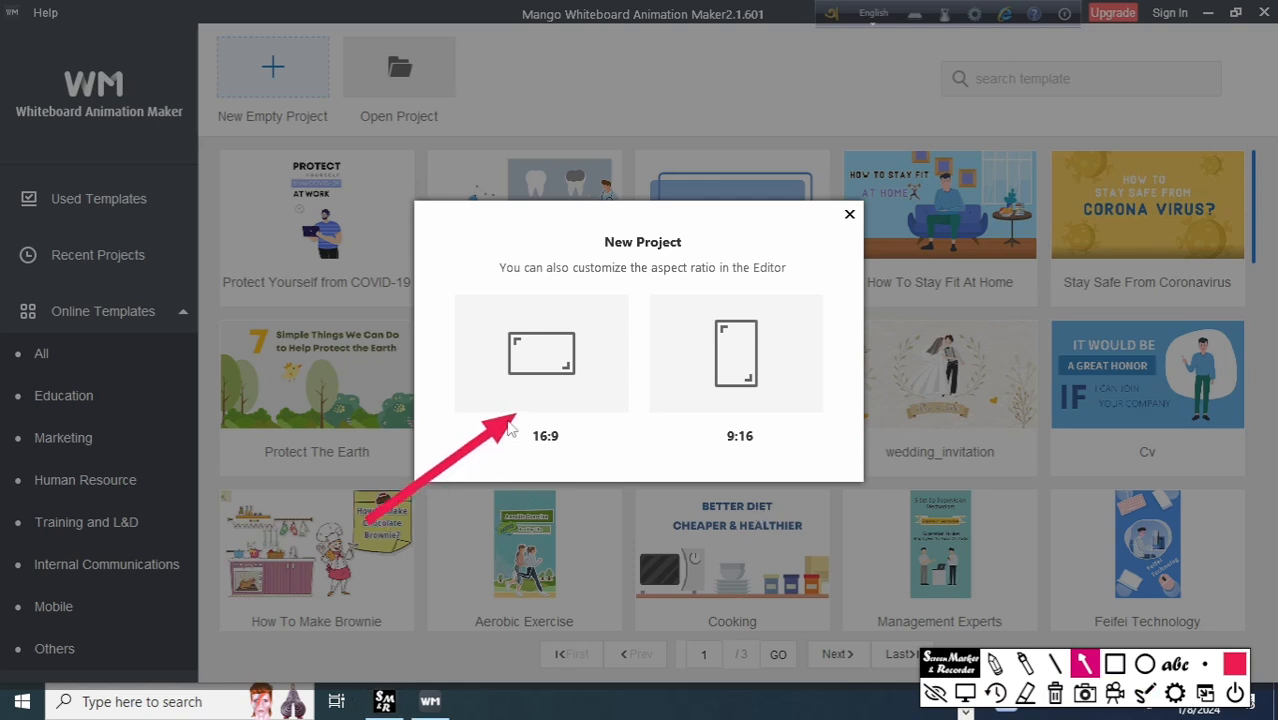
pyautogui.moveTo(962, 520); pyautogui.dragTo(797, 428)
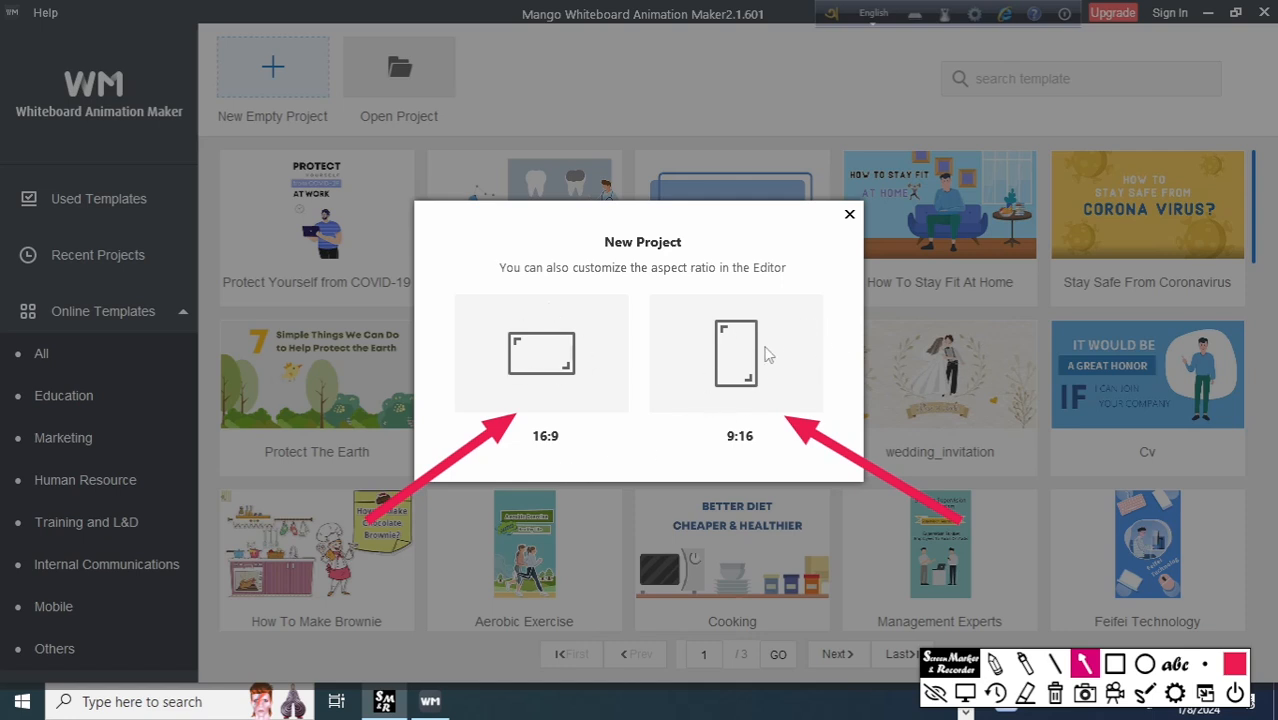
pyautogui.click(1055, 693)
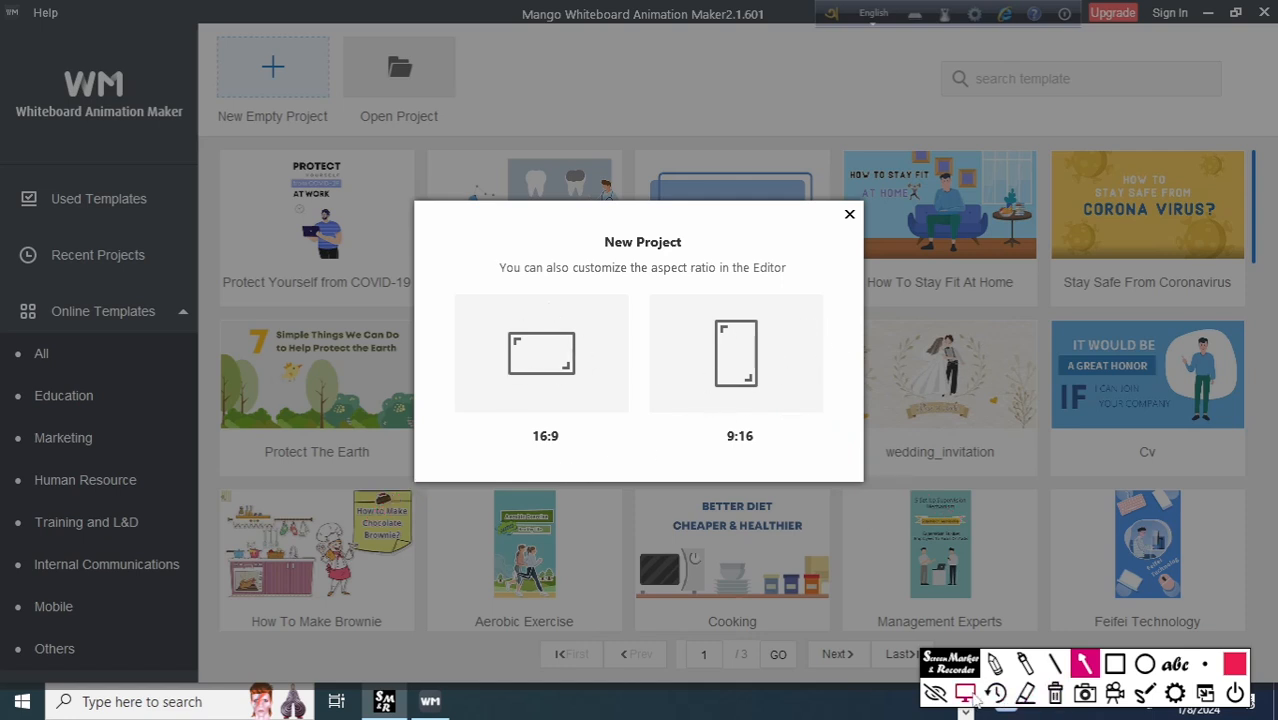
pyautogui.click(965, 693)
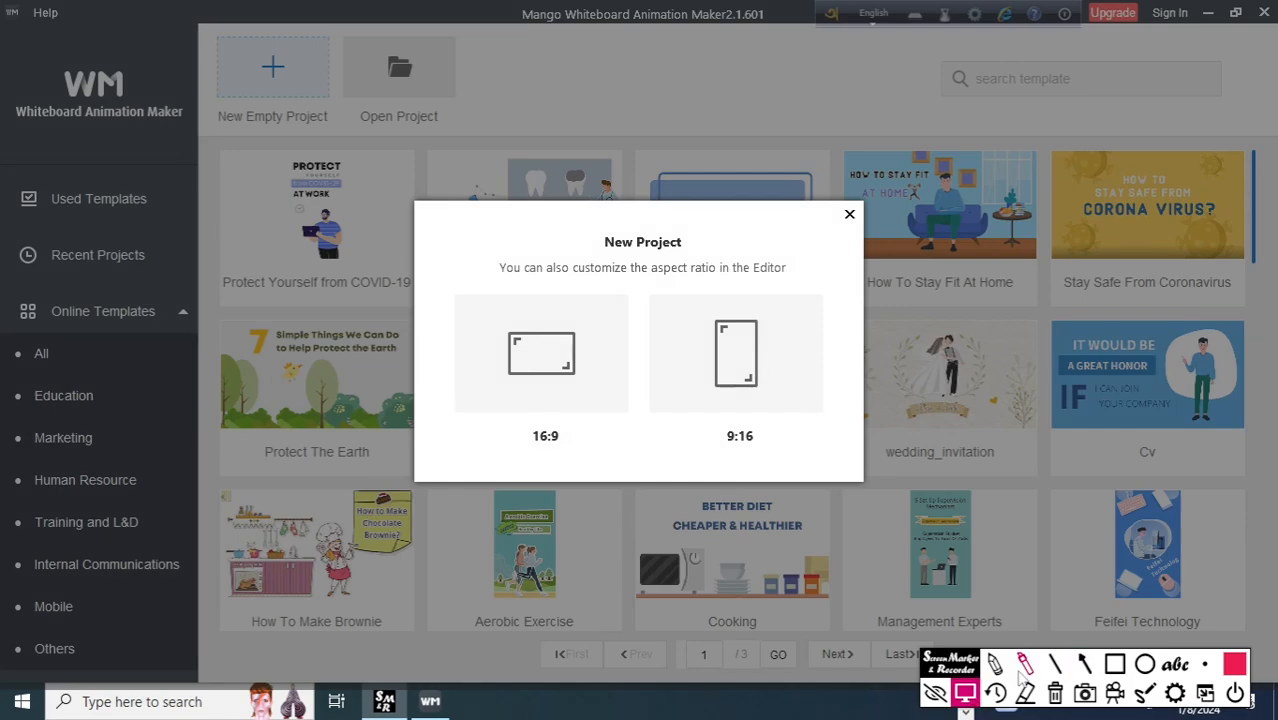
pyautogui.click(600, 358)
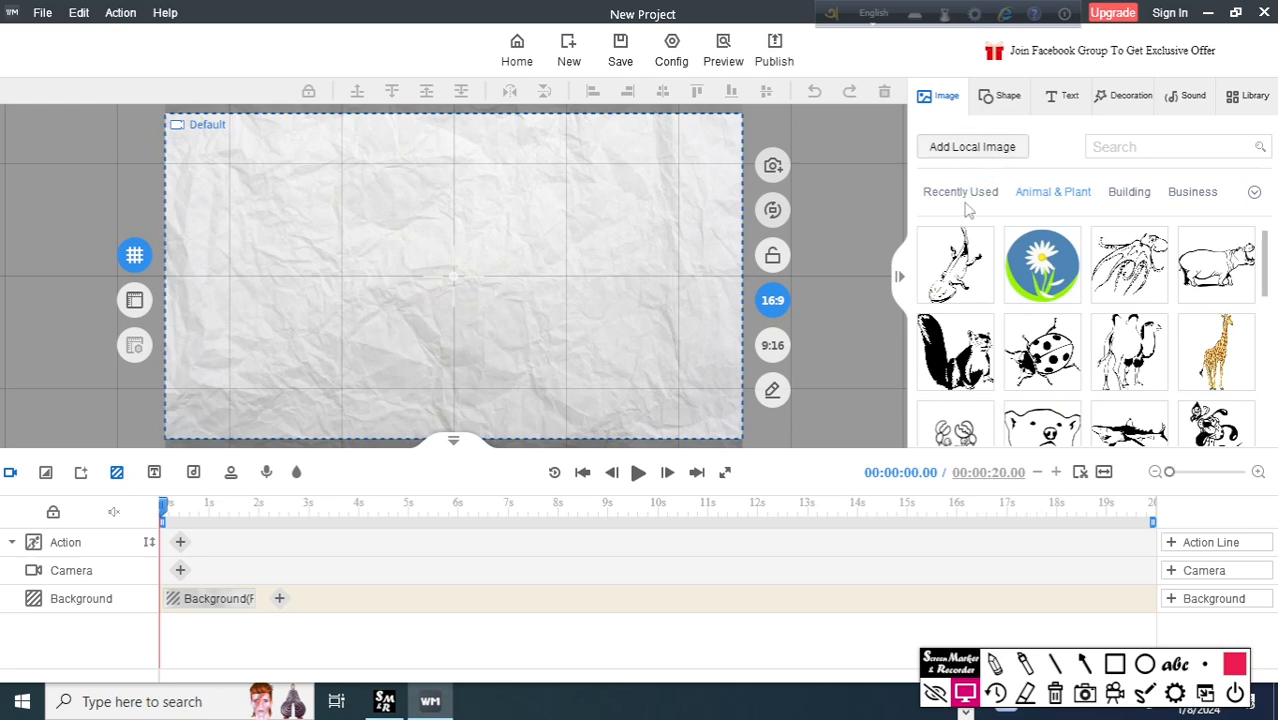
# Look through the image library's Recently Used, Animal & Plant, Building and Business categories and the full category list.
pyautogui.click(962, 196)
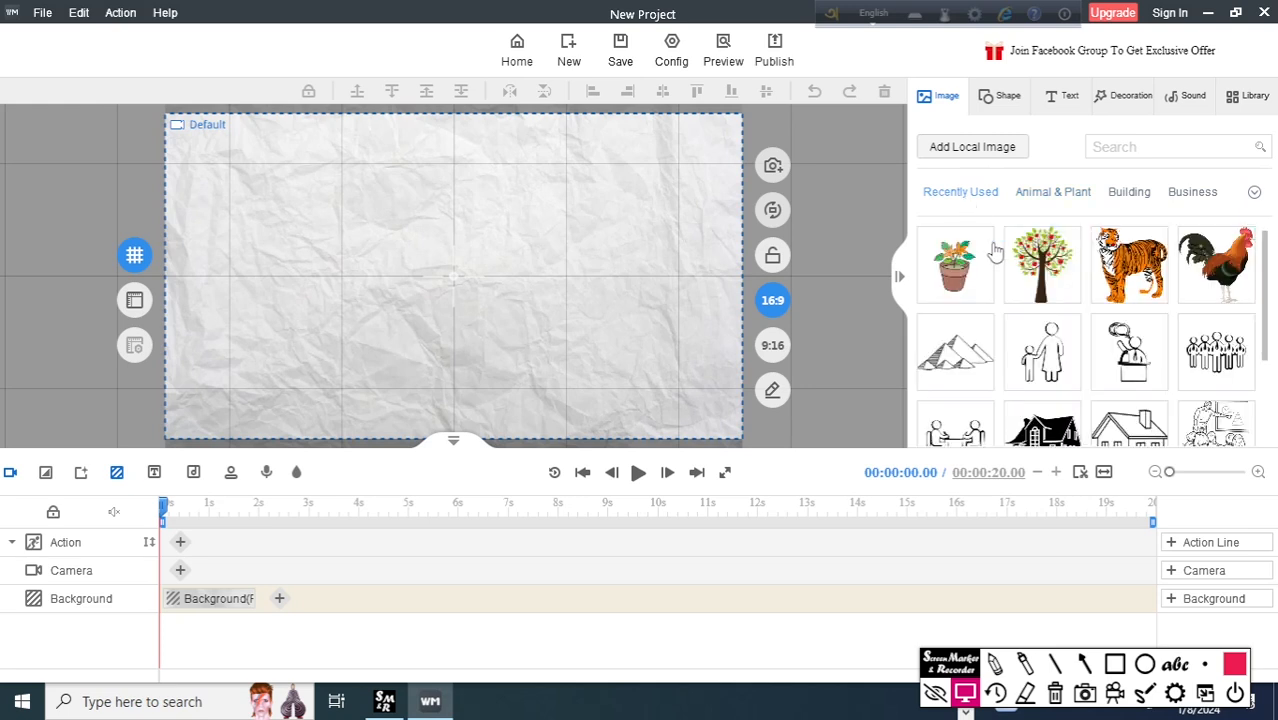
pyautogui.scroll(-2, 1040, 280)
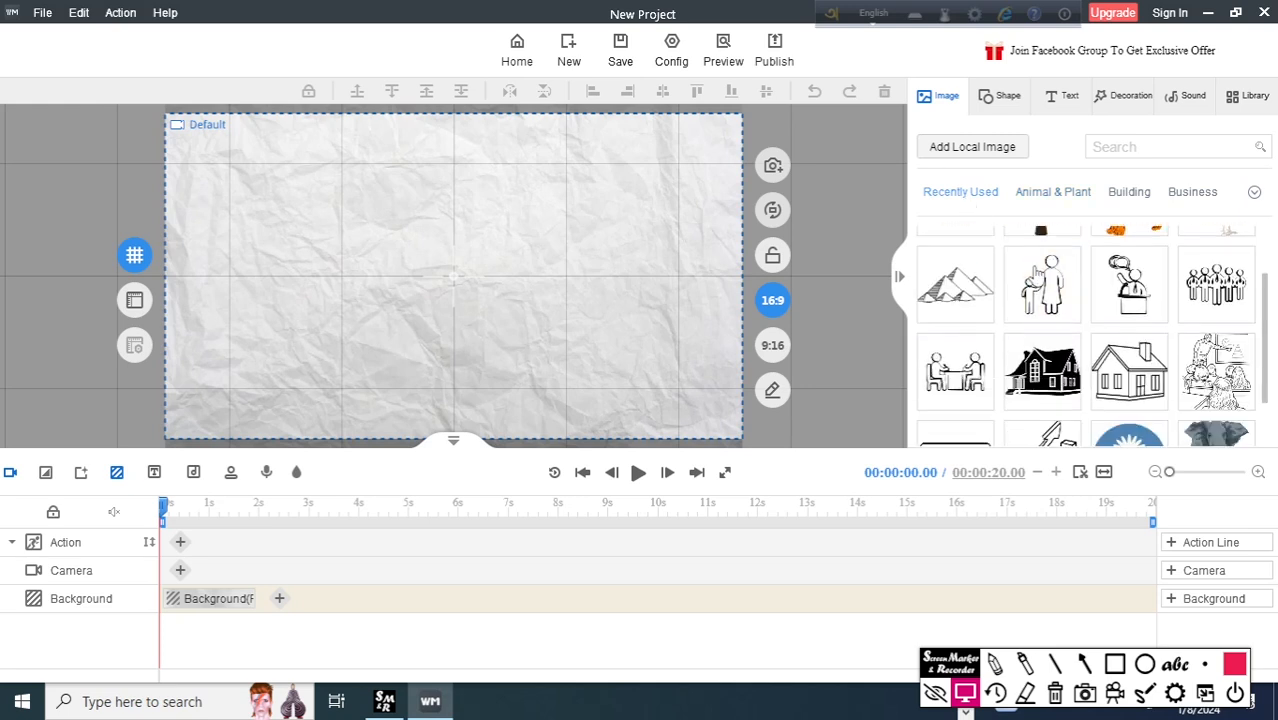
pyautogui.scroll(1, 1110, 330)
pyautogui.scroll(1, 1110, 330)
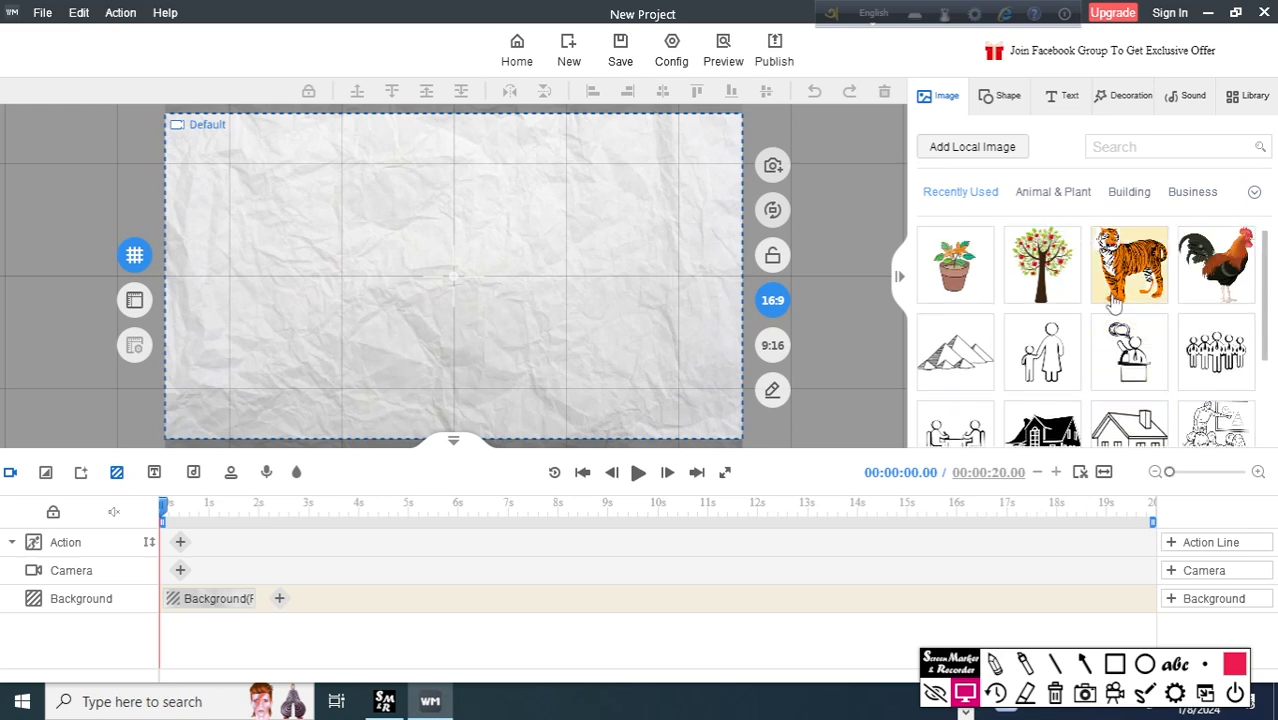
pyautogui.click(1052, 199)
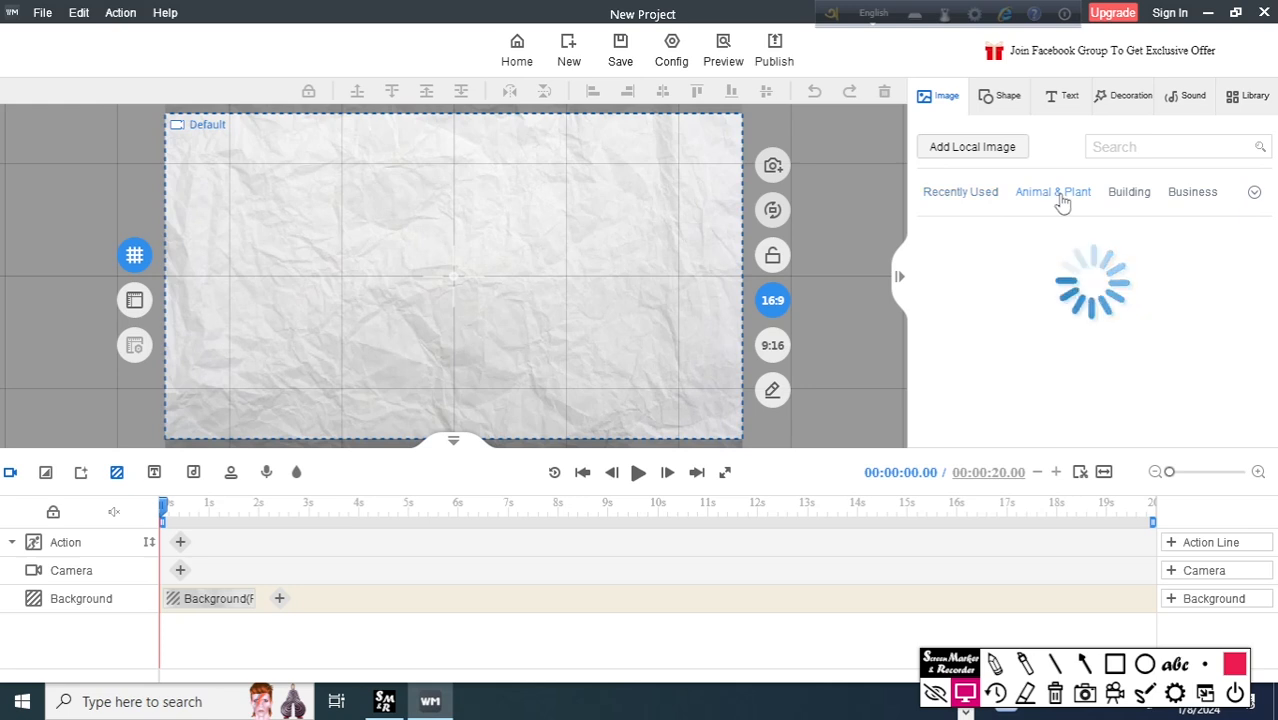
pyautogui.scroll(-1, 1103, 316)
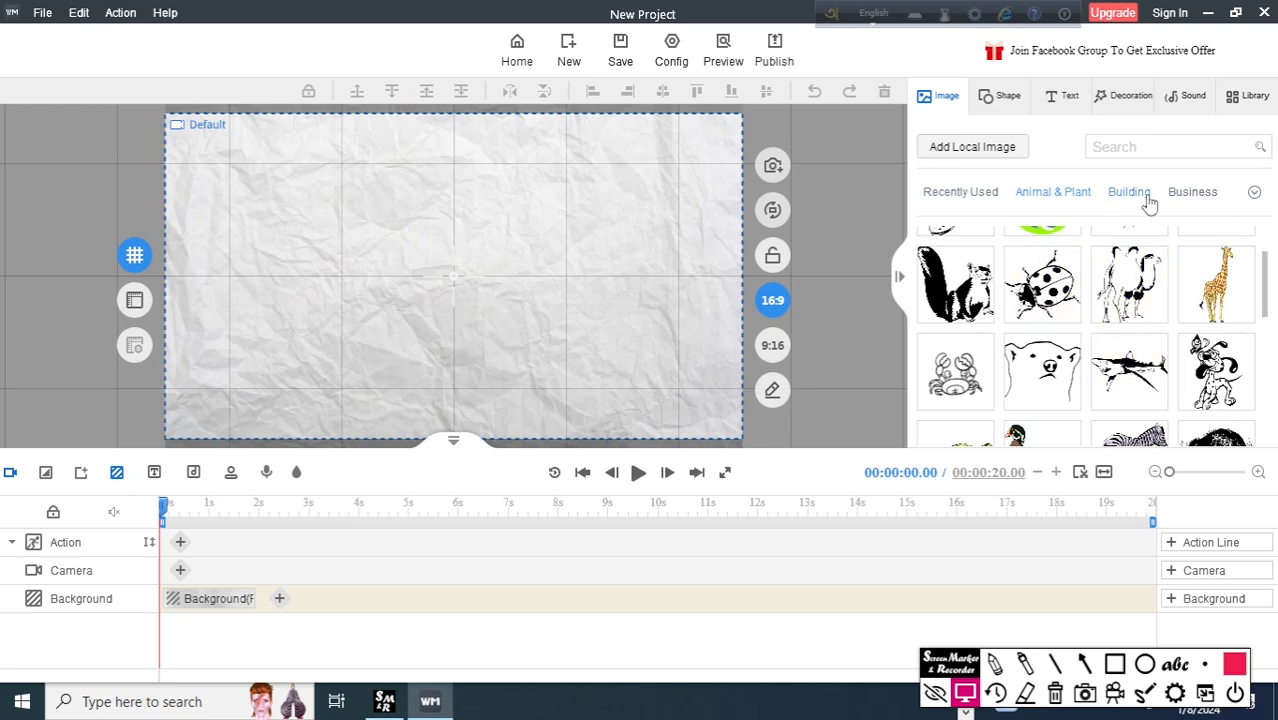
pyautogui.click(1149, 199)
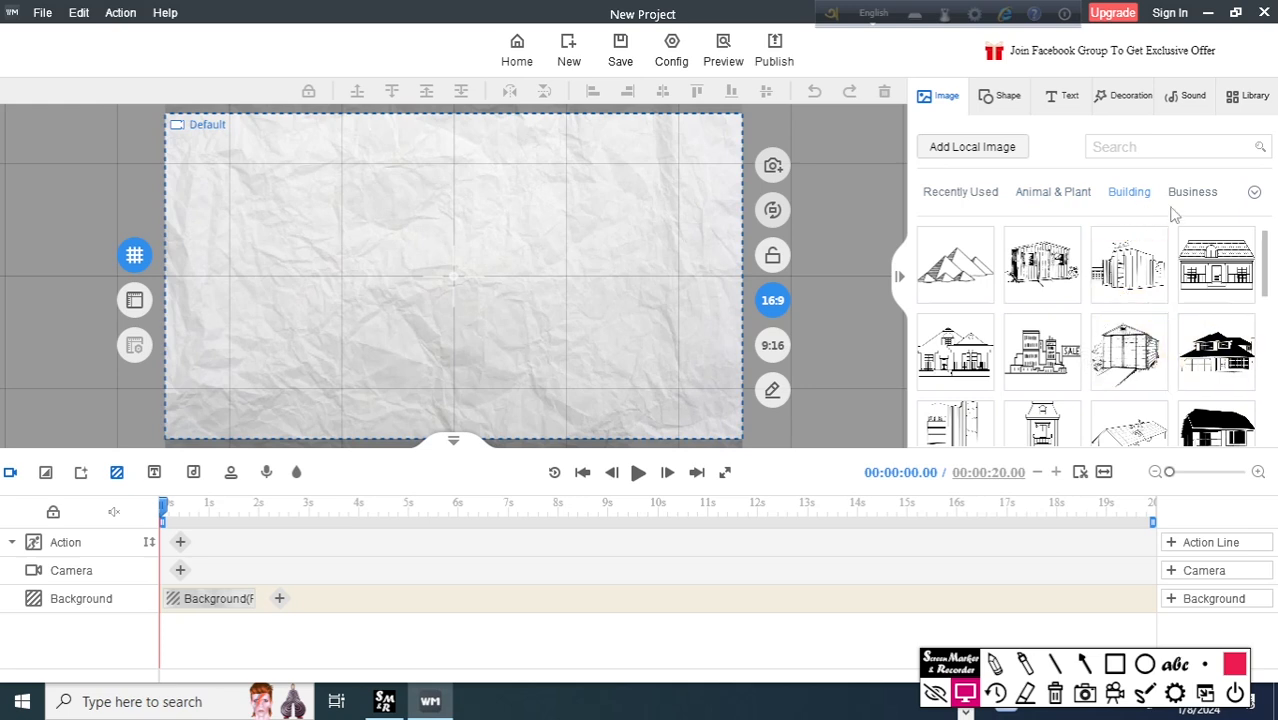
pyautogui.click(1201, 199)
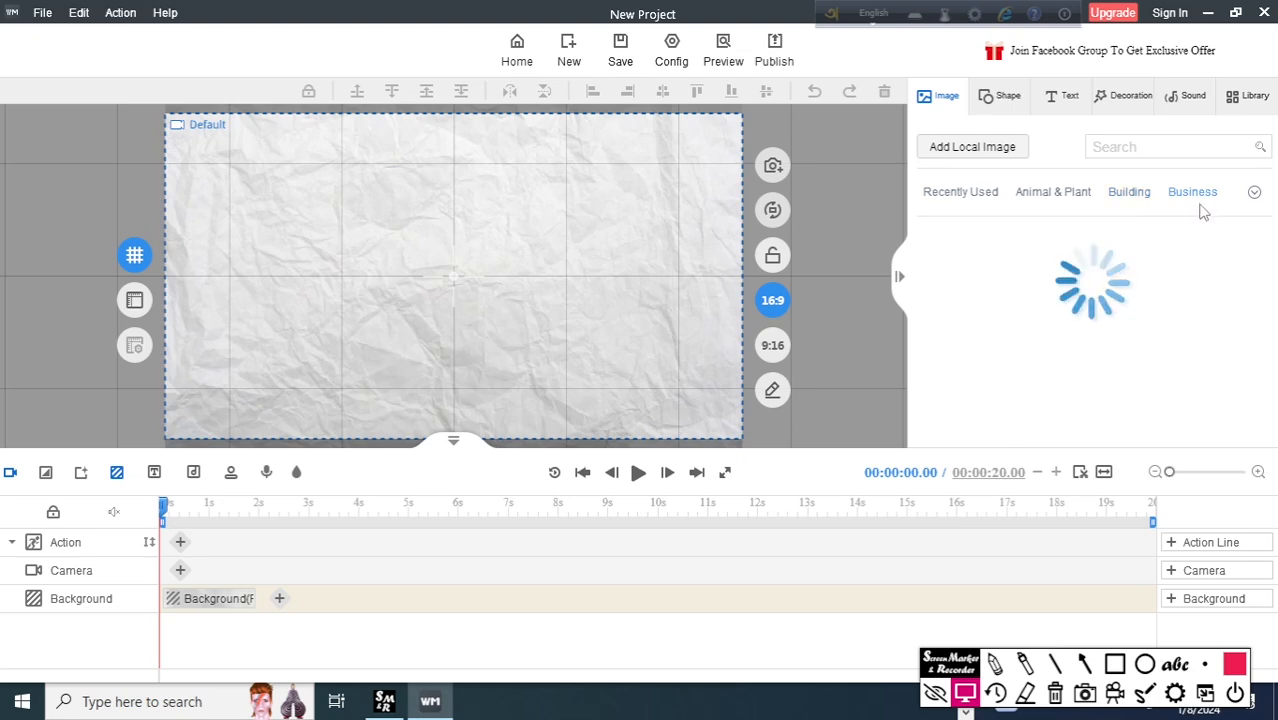
pyautogui.scroll(-2, 1140, 345)
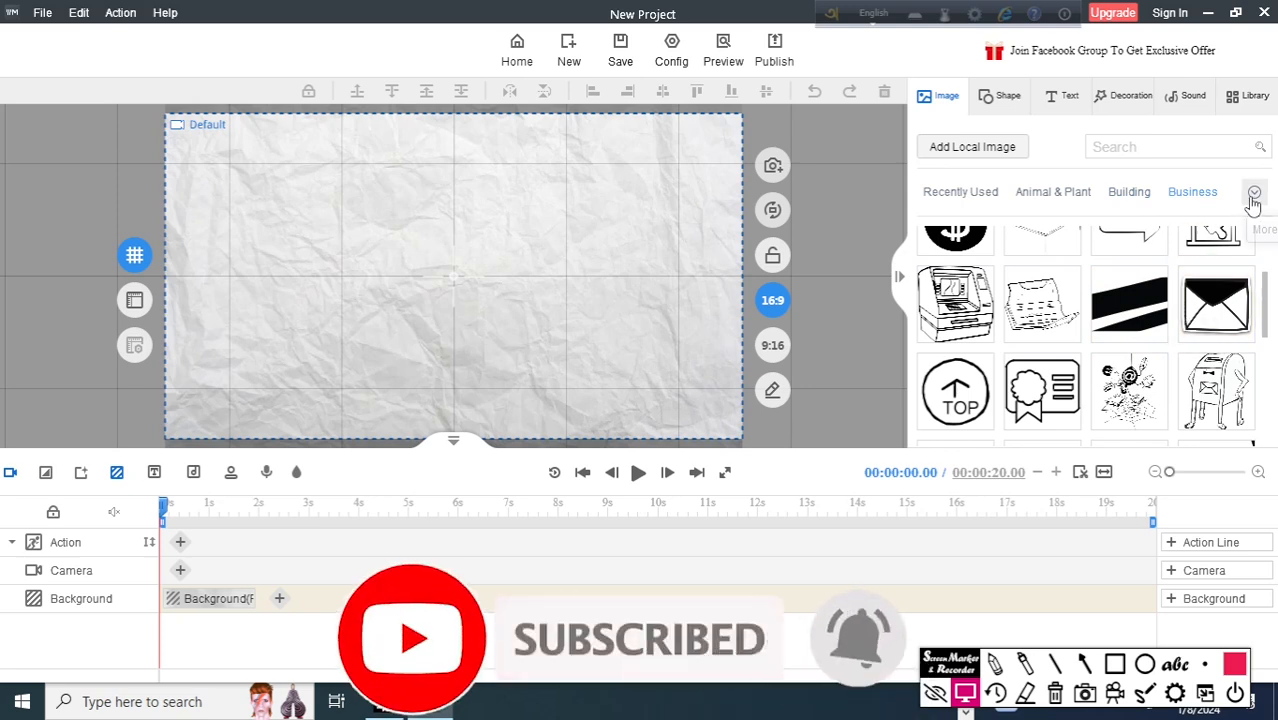
pyautogui.click(1255, 196)
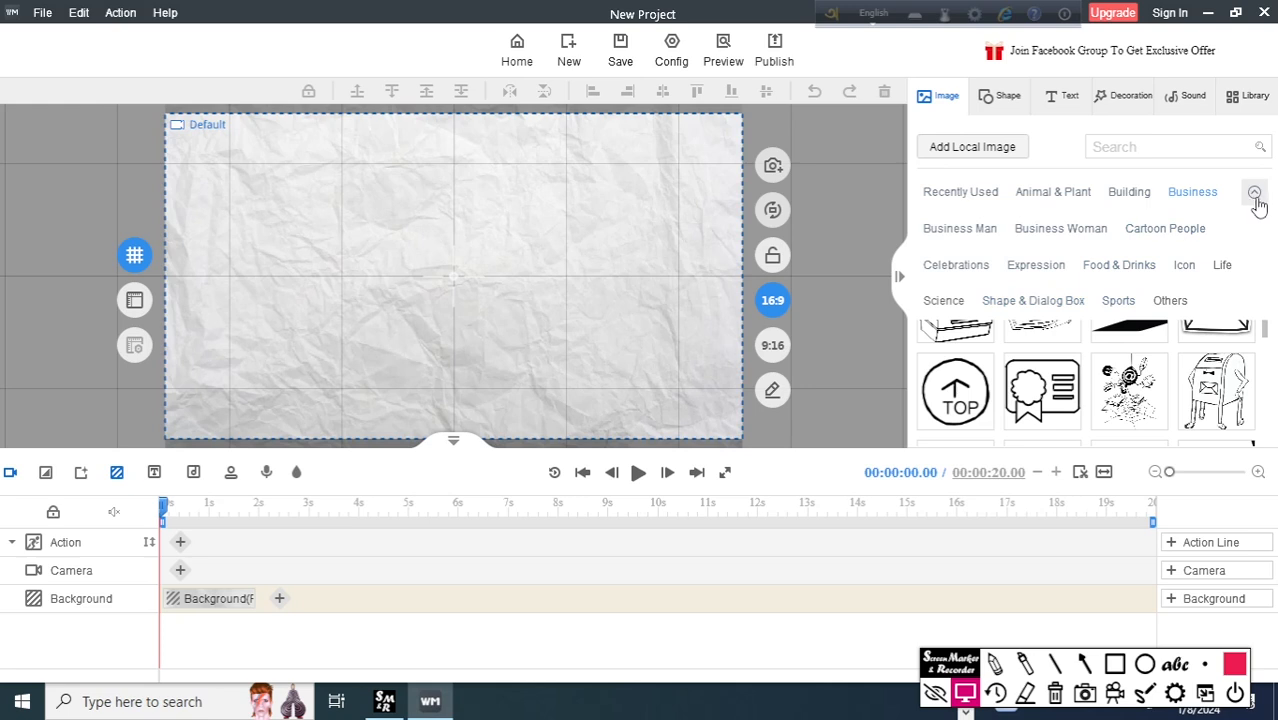
pyautogui.click(1250, 193)
pyautogui.click(1171, 146)
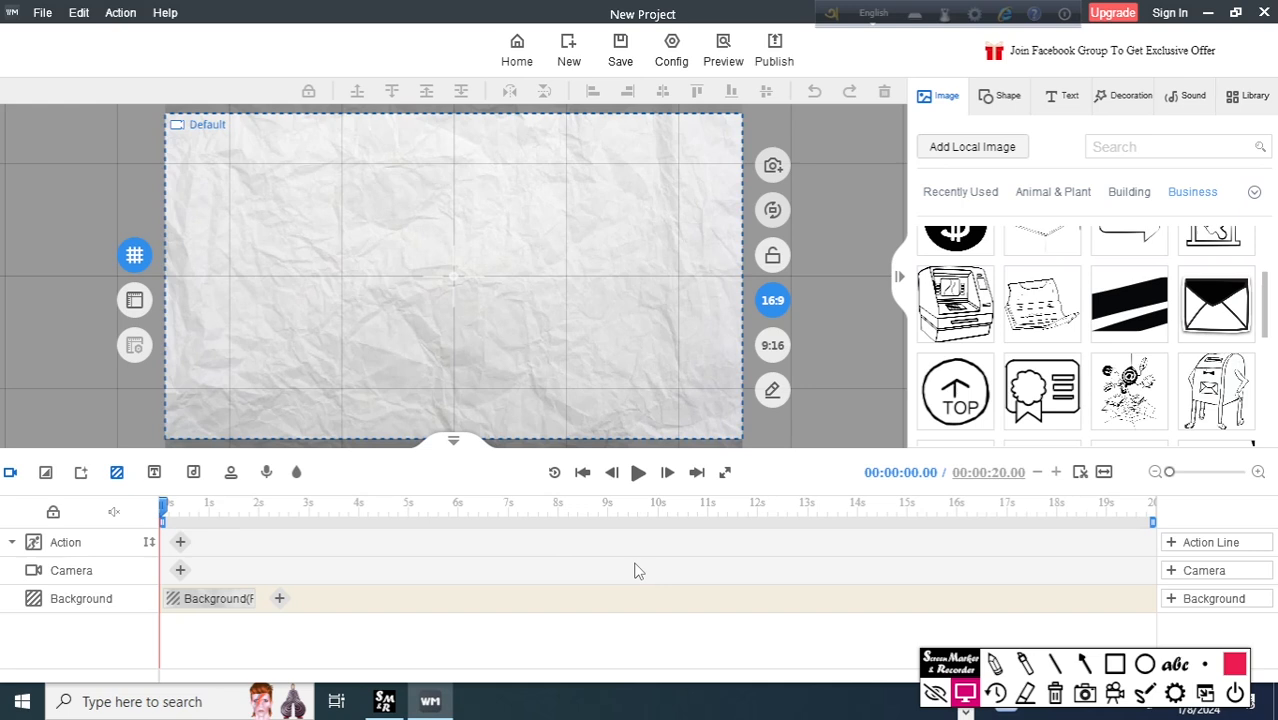
pyautogui.scroll(2, 1107, 320)
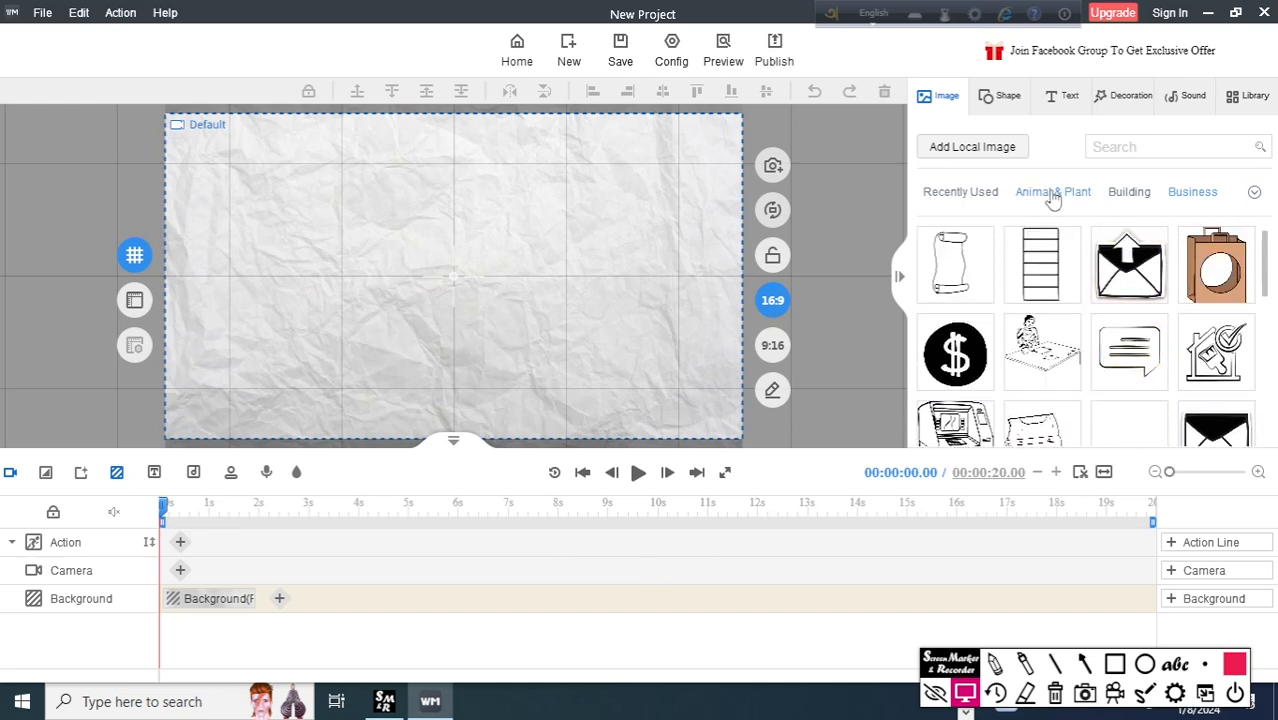
# Place the flower image from the Animal & Plant category in the upper-left area of the canvas.
pyautogui.click(1053, 195)
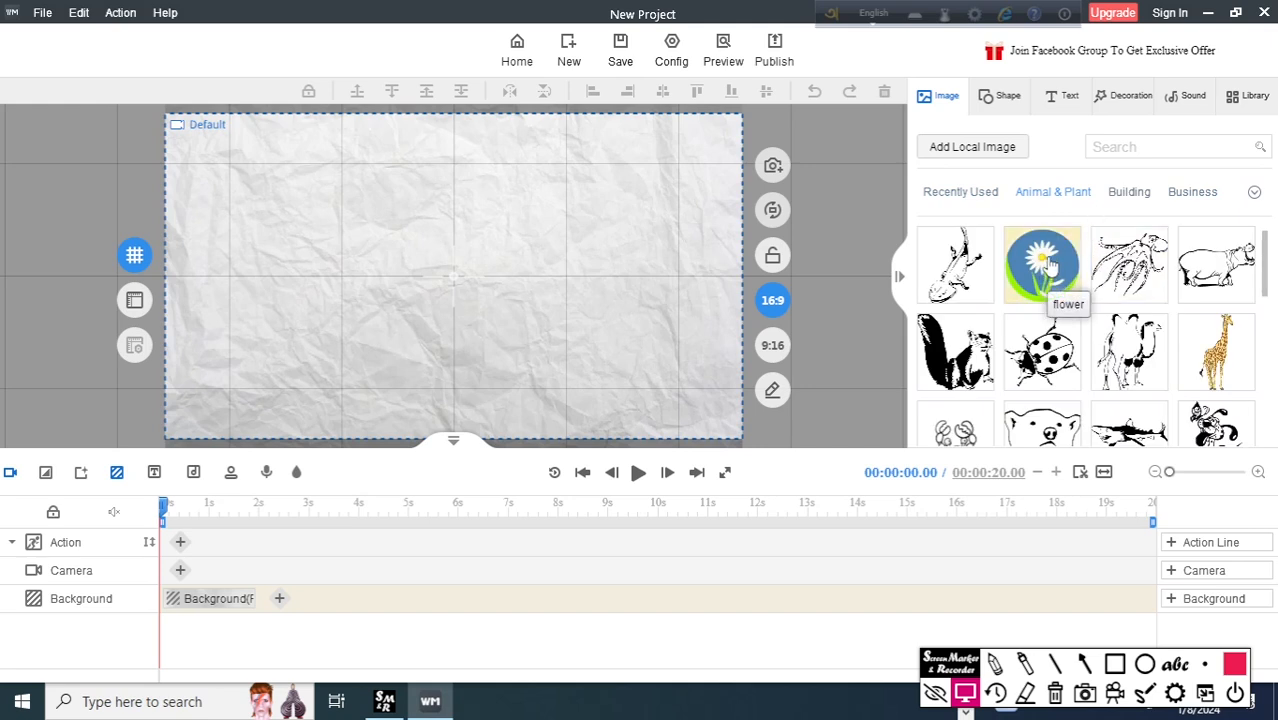
pyautogui.moveTo(1046, 268); pyautogui.dragTo(287, 225)
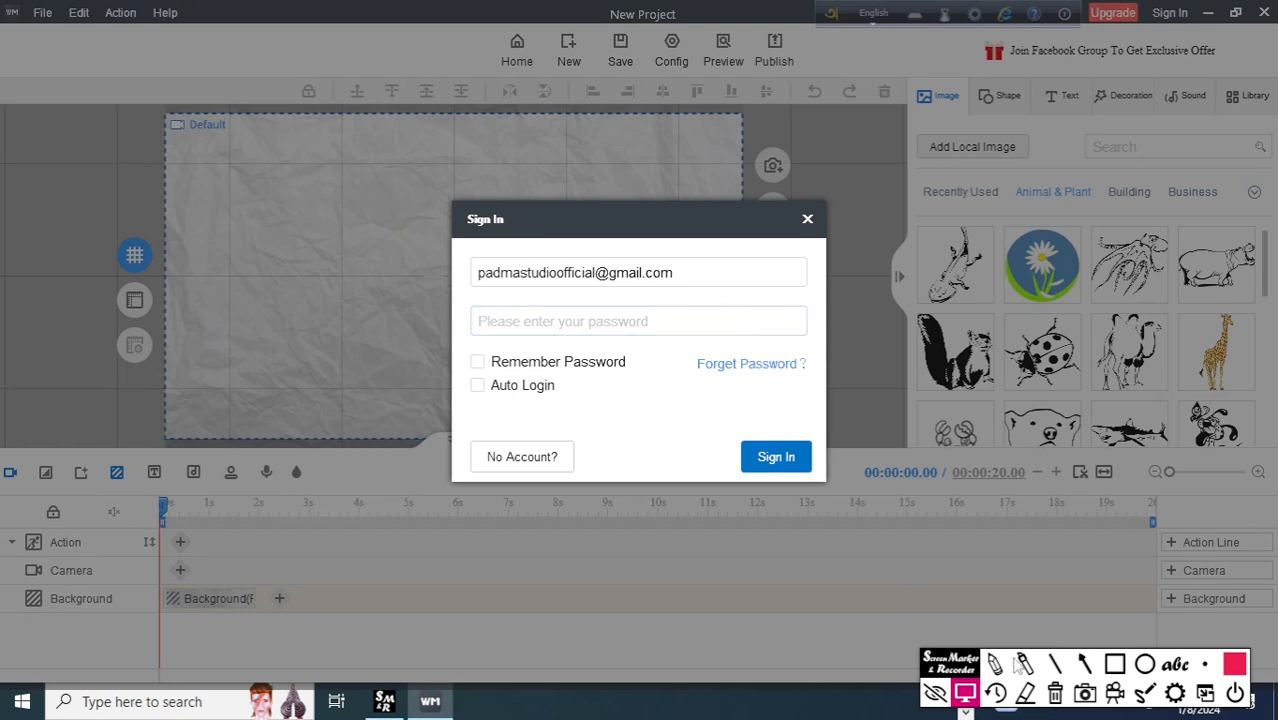
# Point two temporary arrows at the Sign In button of the sign-in dialog and clear them.
pyautogui.click(1084, 664)
pyautogui.moveTo(910, 368); pyautogui.dragTo(795, 440)
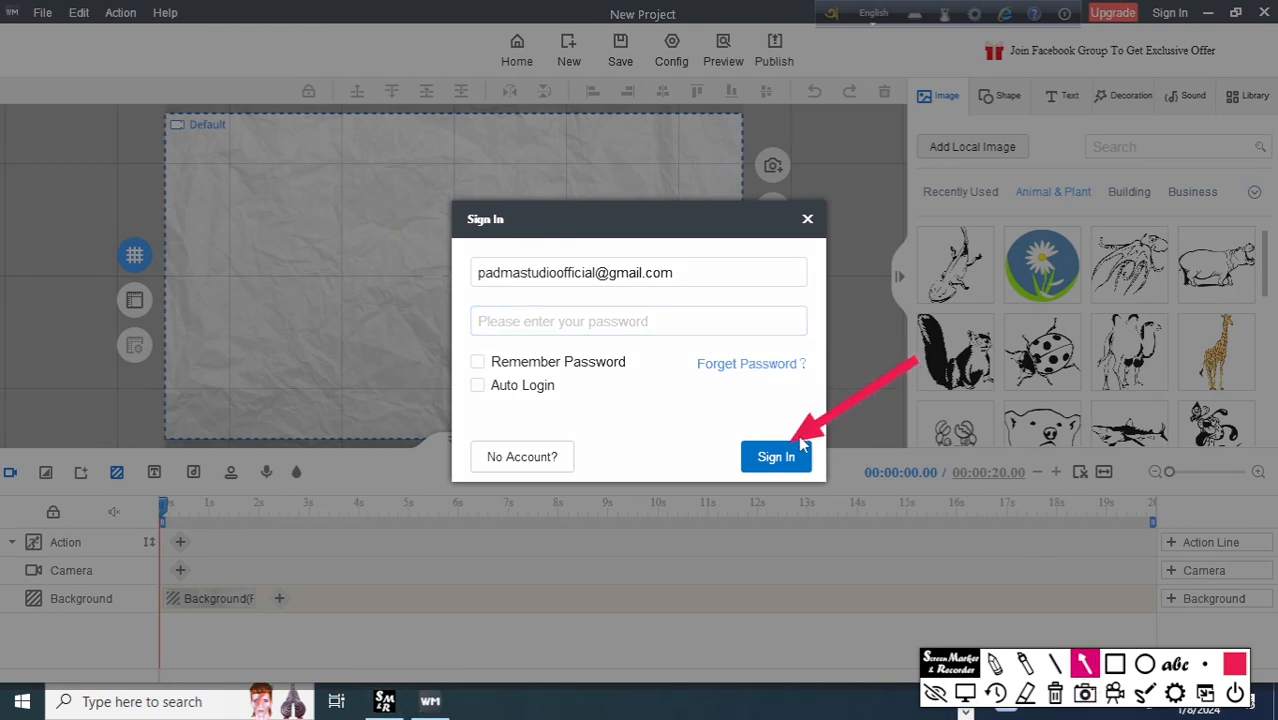
pyautogui.moveTo(678, 550); pyautogui.dragTo(762, 486)
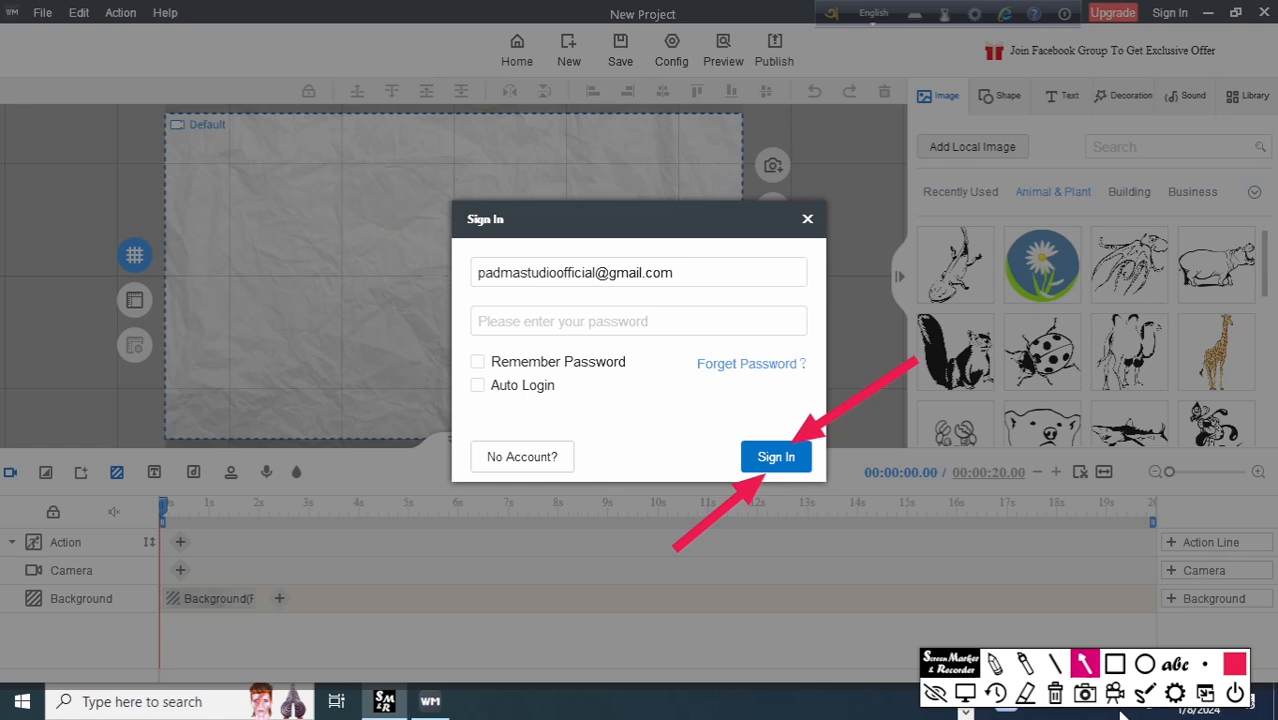
pyautogui.click(1055, 695)
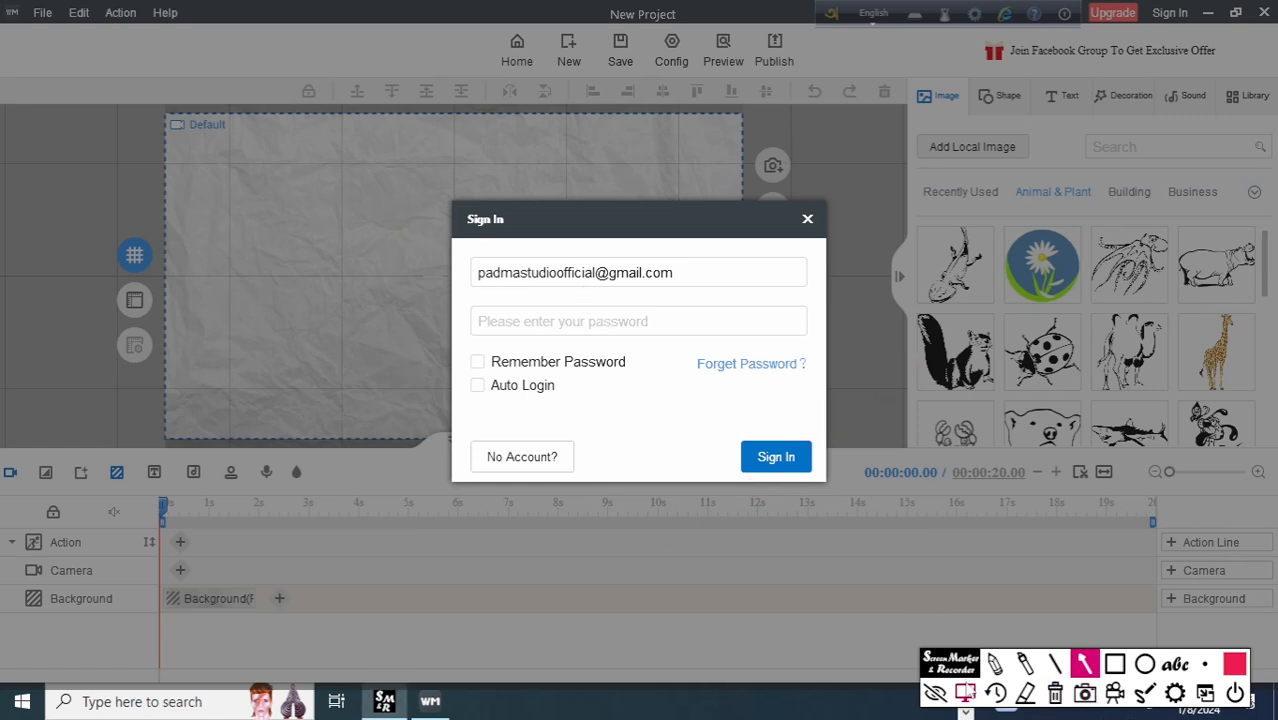
# Leave drawing mode, enter the account password and sign in.
pyautogui.click(965, 693)
pyautogui.click(595, 322)
pyautogui.write('**********')
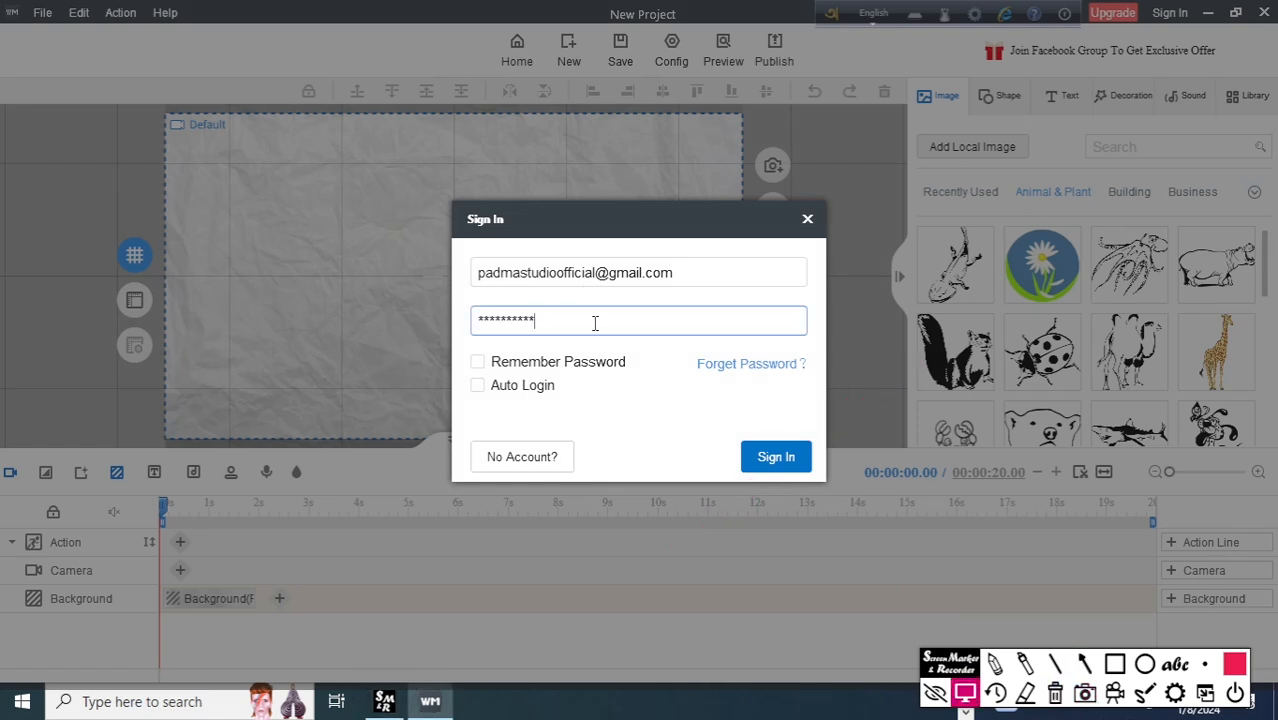
pyautogui.click(788, 464)
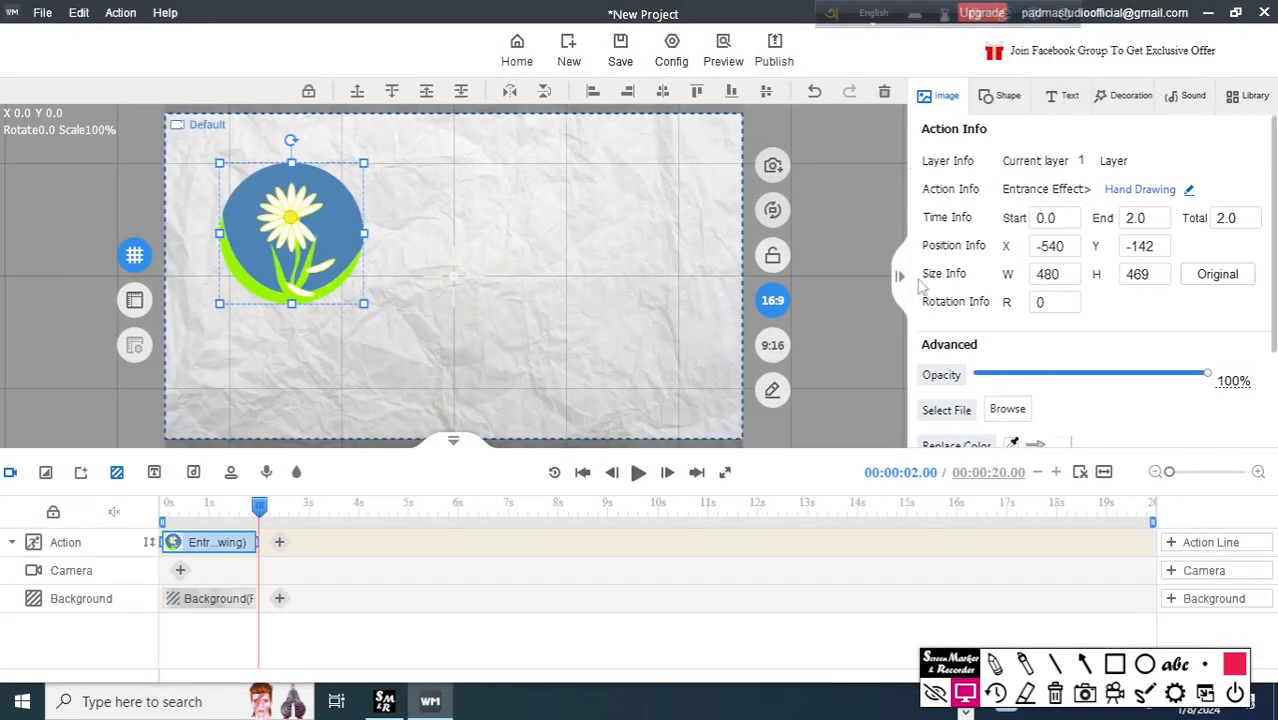
# Deselect the flower and play its hand-drawing animation from the start of the timeline twice.
pyautogui.click(856, 192)
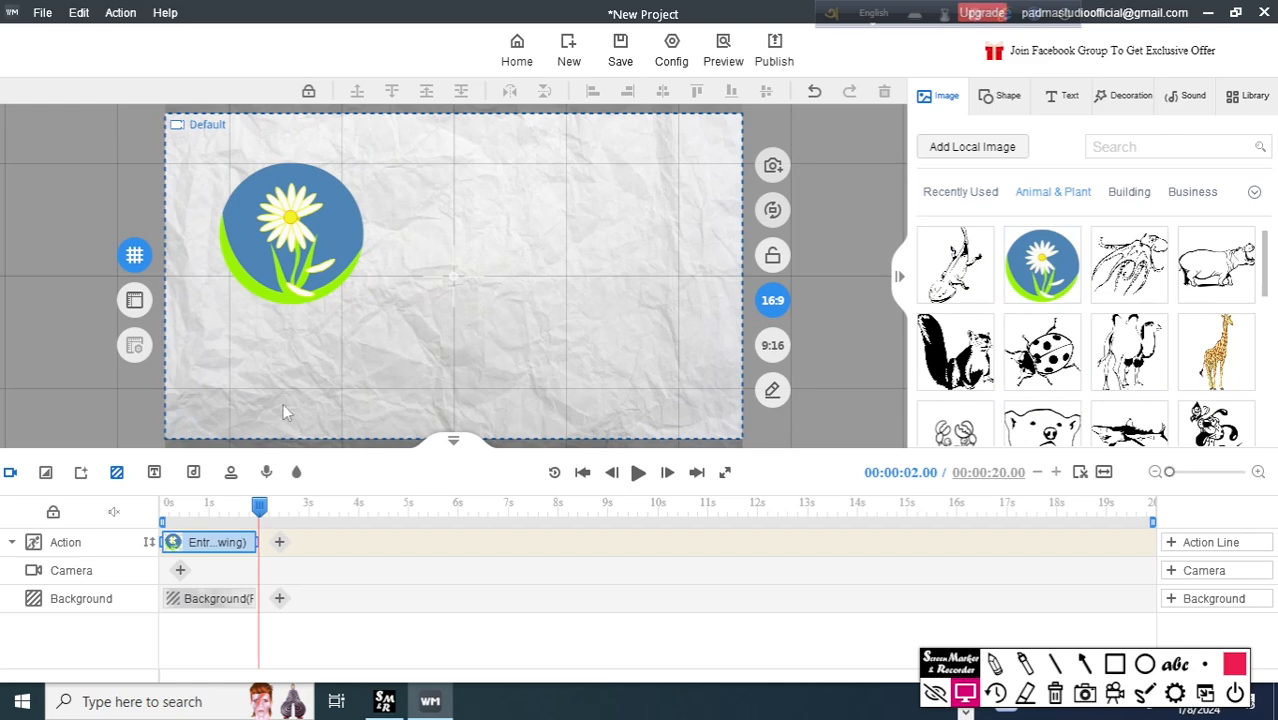
pyautogui.moveTo(260, 504); pyautogui.dragTo(158, 510)
pyautogui.press('space')
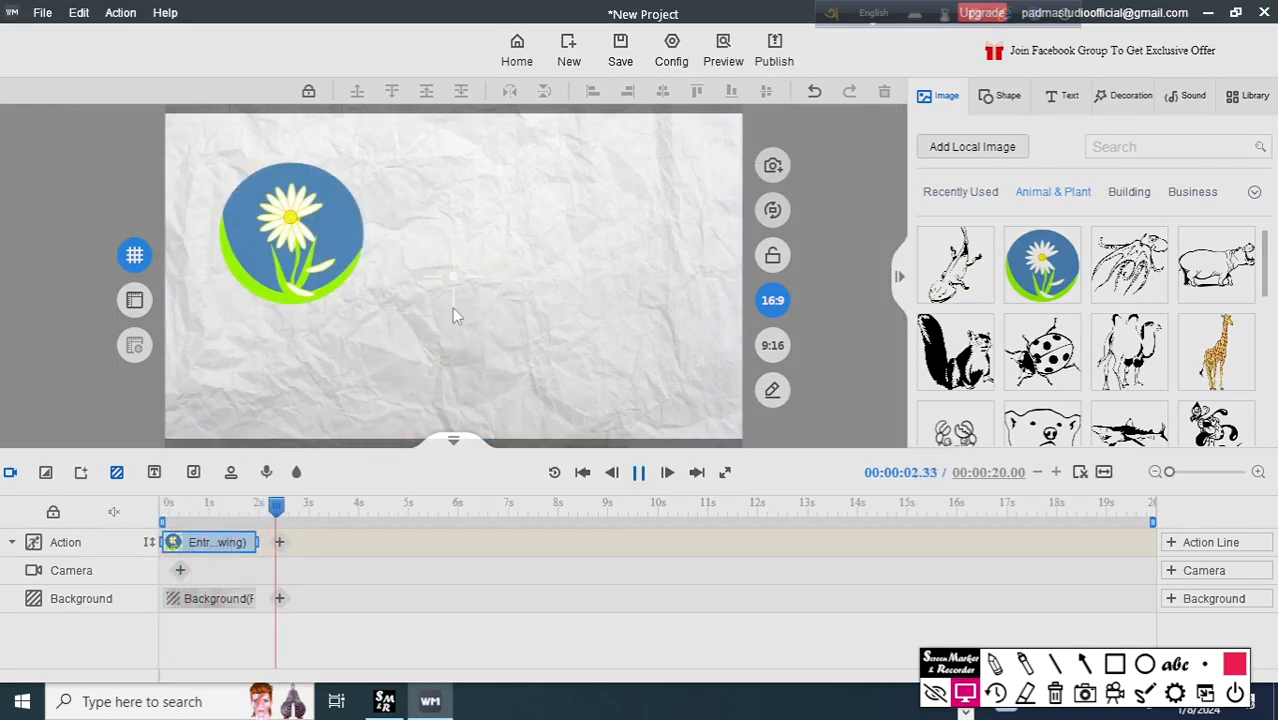
pyautogui.press('space')
pyautogui.moveTo(293, 508); pyautogui.dragTo(163, 512)
pyautogui.press('space')
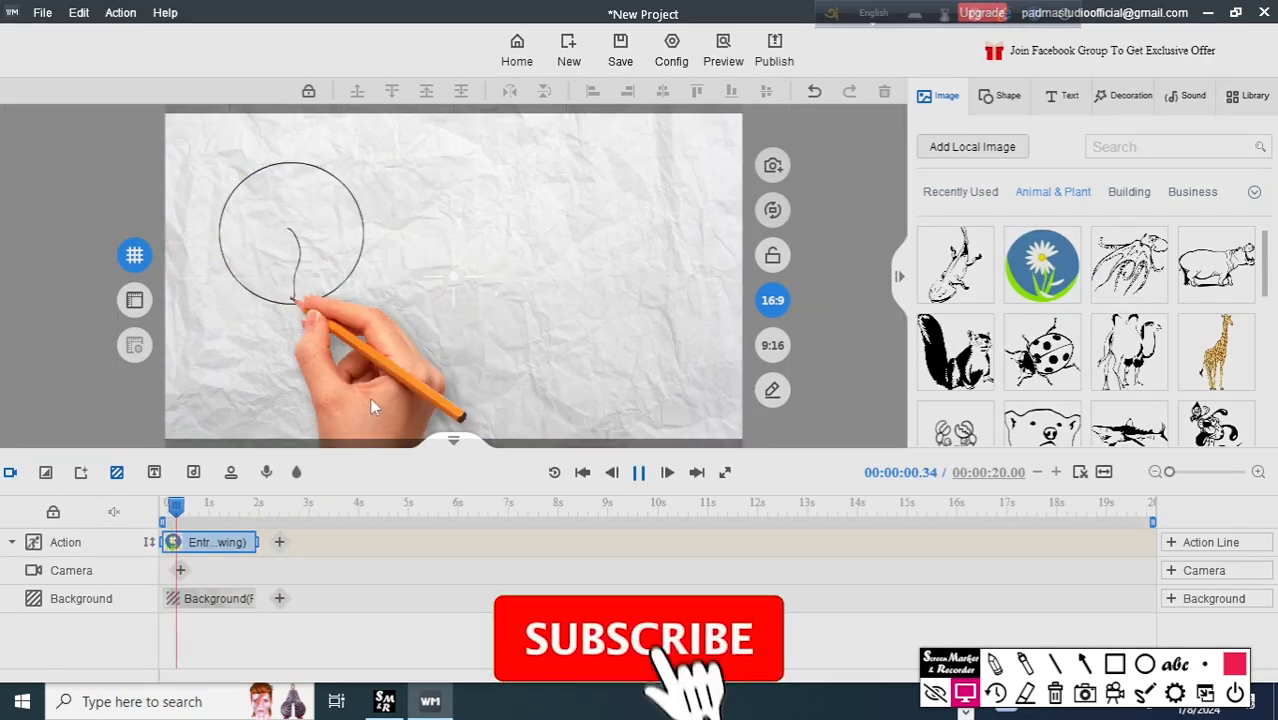
pyautogui.press('space')
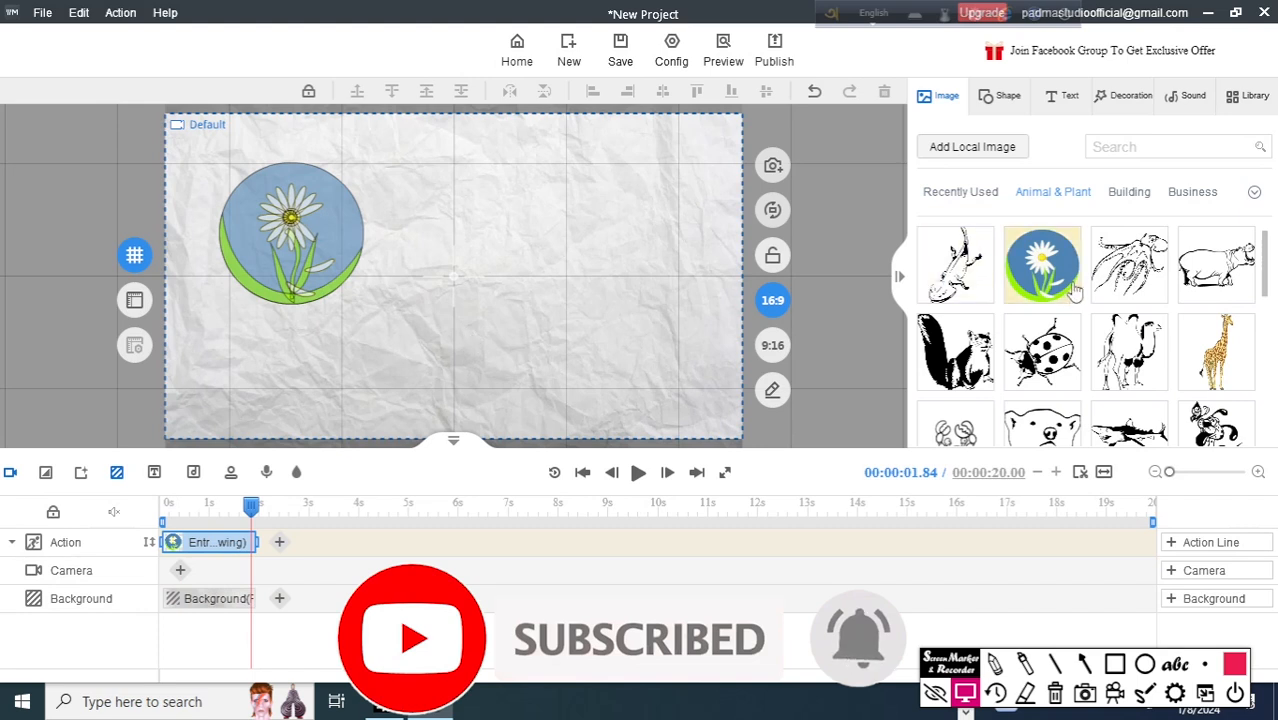
# Place the house with a porch from the Building category to the right of the flower and play its drawing animation.
pyautogui.click(1133, 194)
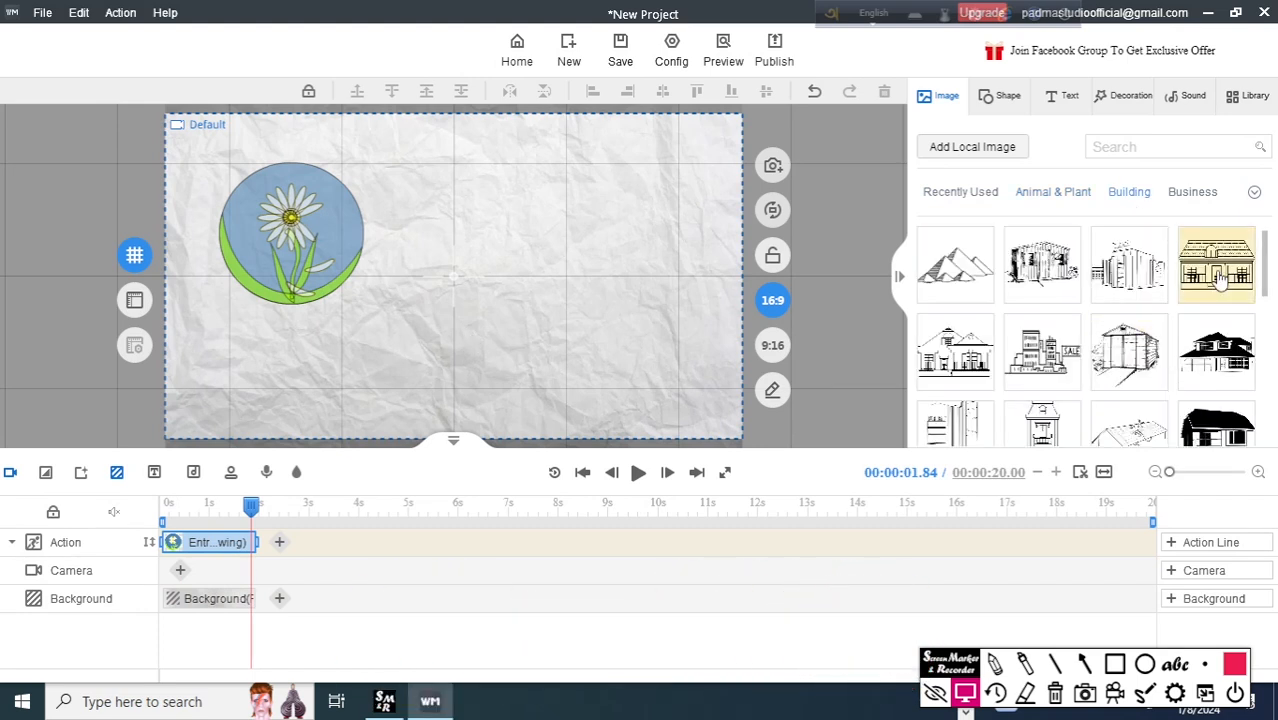
pyautogui.moveTo(1218, 277); pyautogui.dragTo(527, 224)
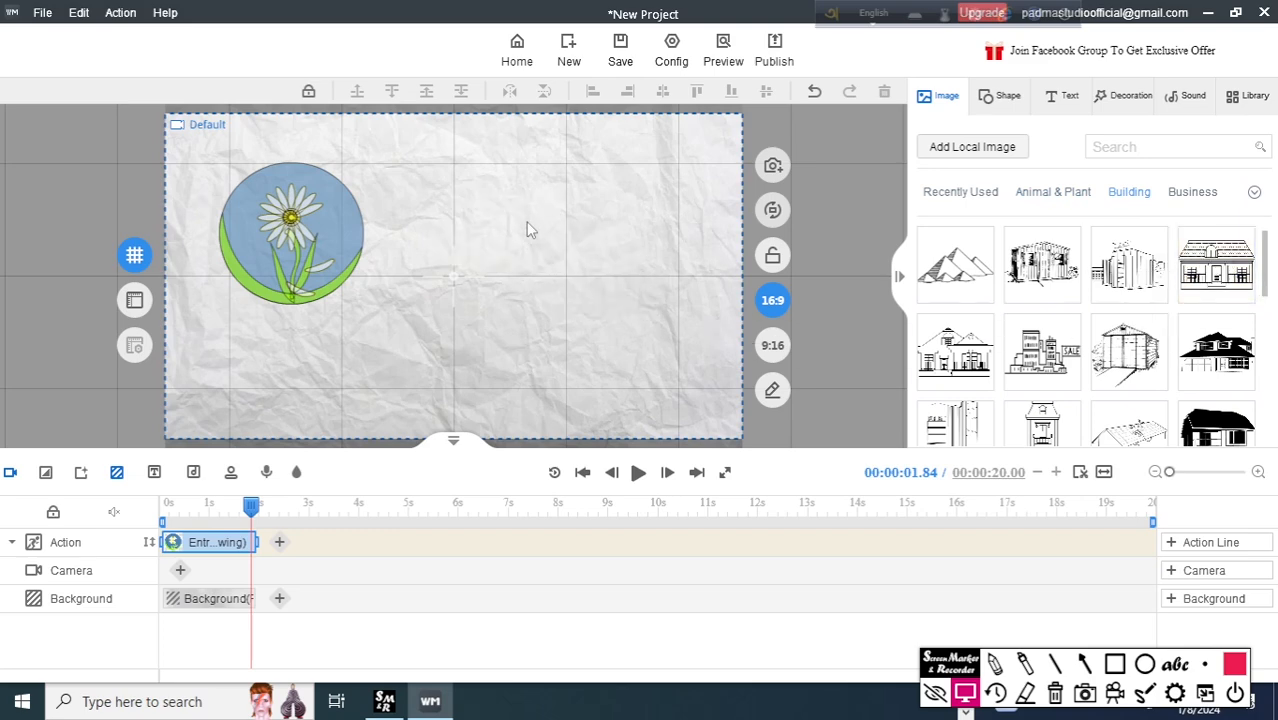
pyautogui.moveTo(350, 545); pyautogui.dragTo(242, 548)
pyautogui.click(638, 473)
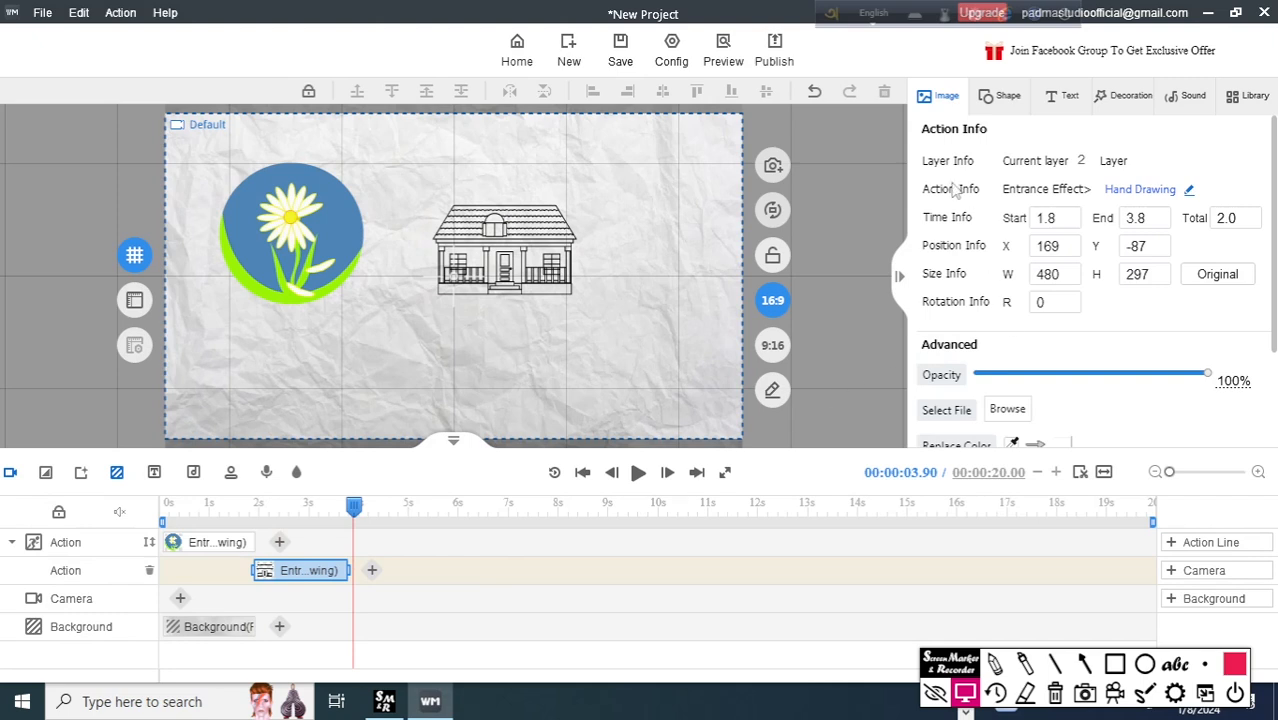
pyautogui.click(853, 212)
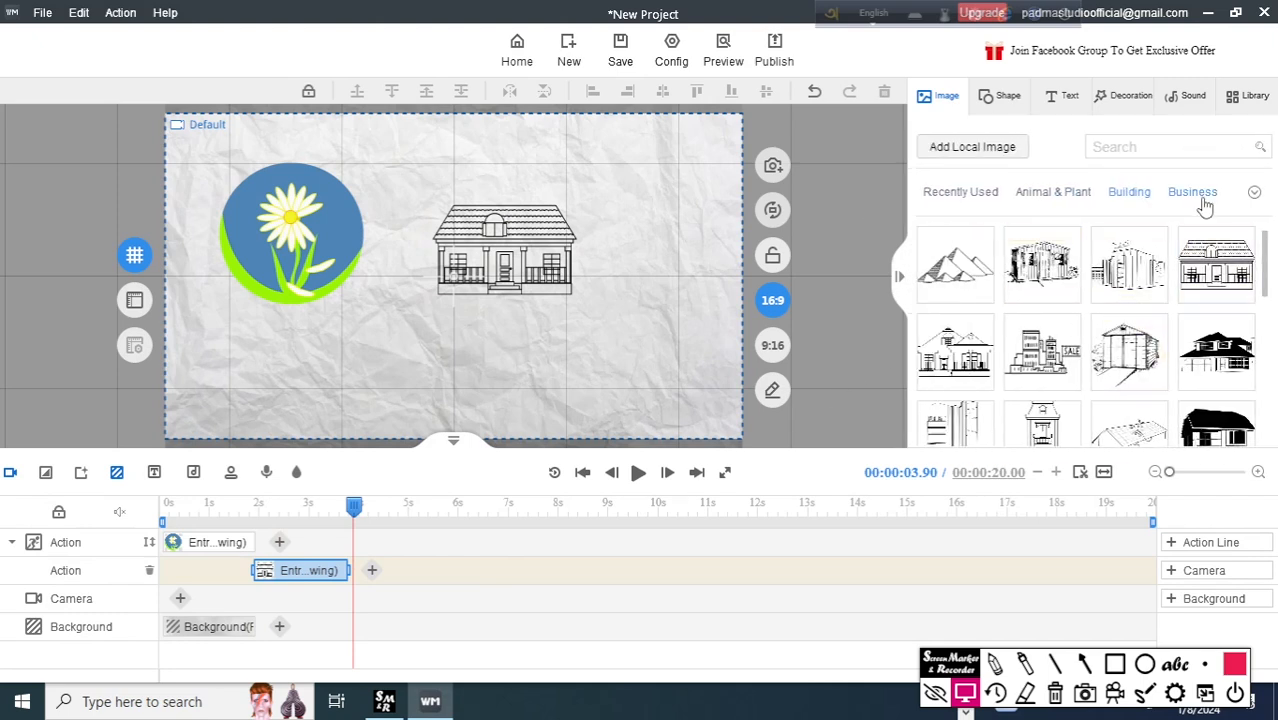
# Place the shopping bag from the Business category to the right of the house and preview its drawing on the timeline.
pyautogui.click(1196, 195)
pyautogui.moveTo(1215, 266); pyautogui.dragTo(656, 275)
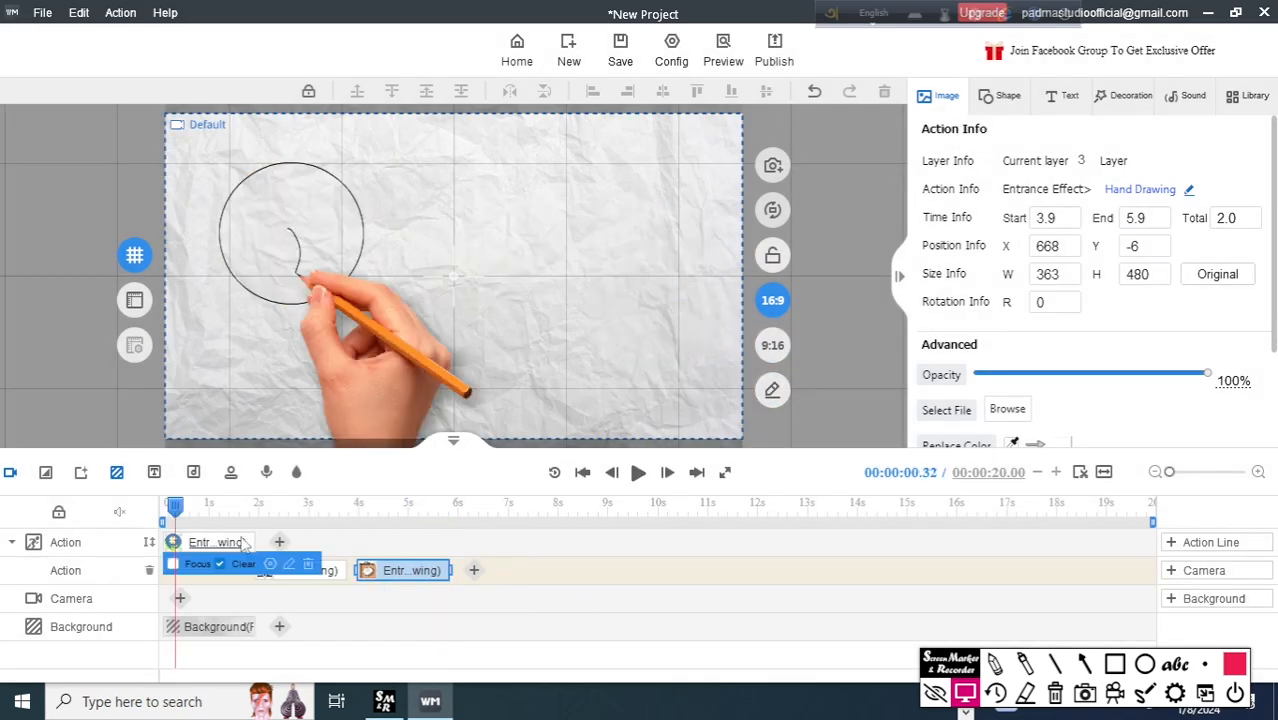
pyautogui.moveTo(175, 507); pyautogui.dragTo(398, 507)
pyautogui.moveTo(444, 585)
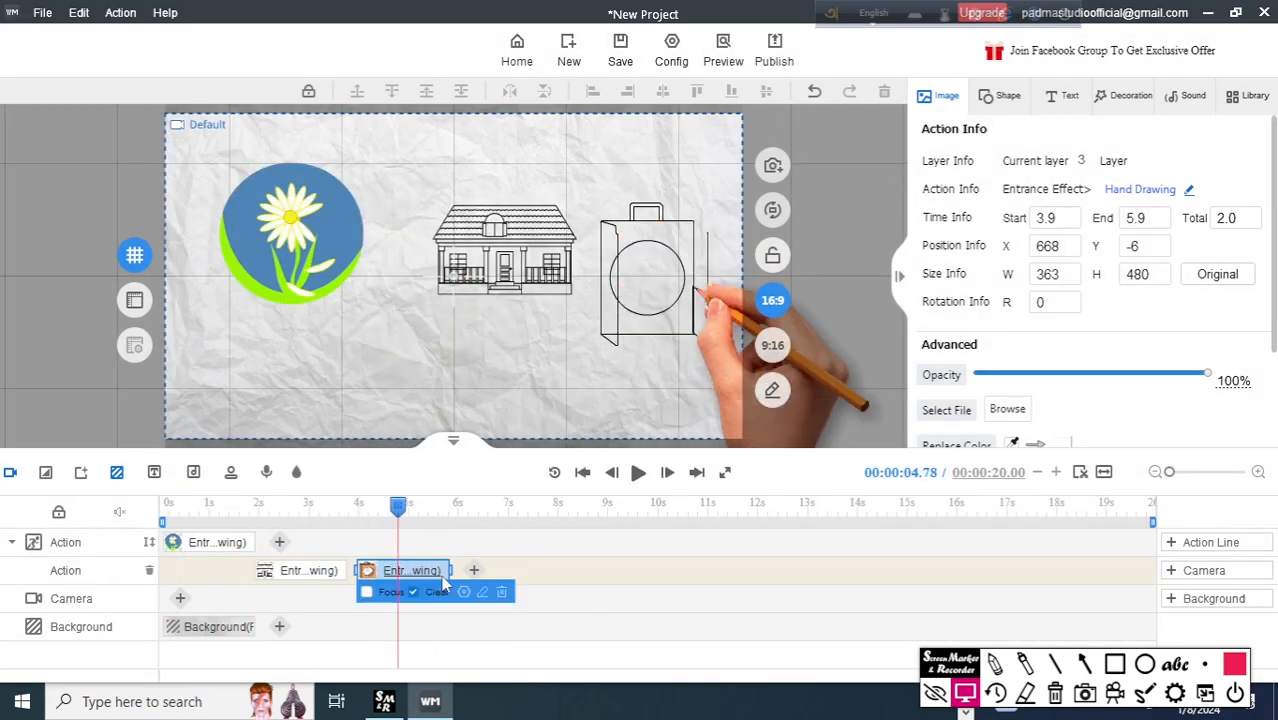
pyautogui.click(413, 591)
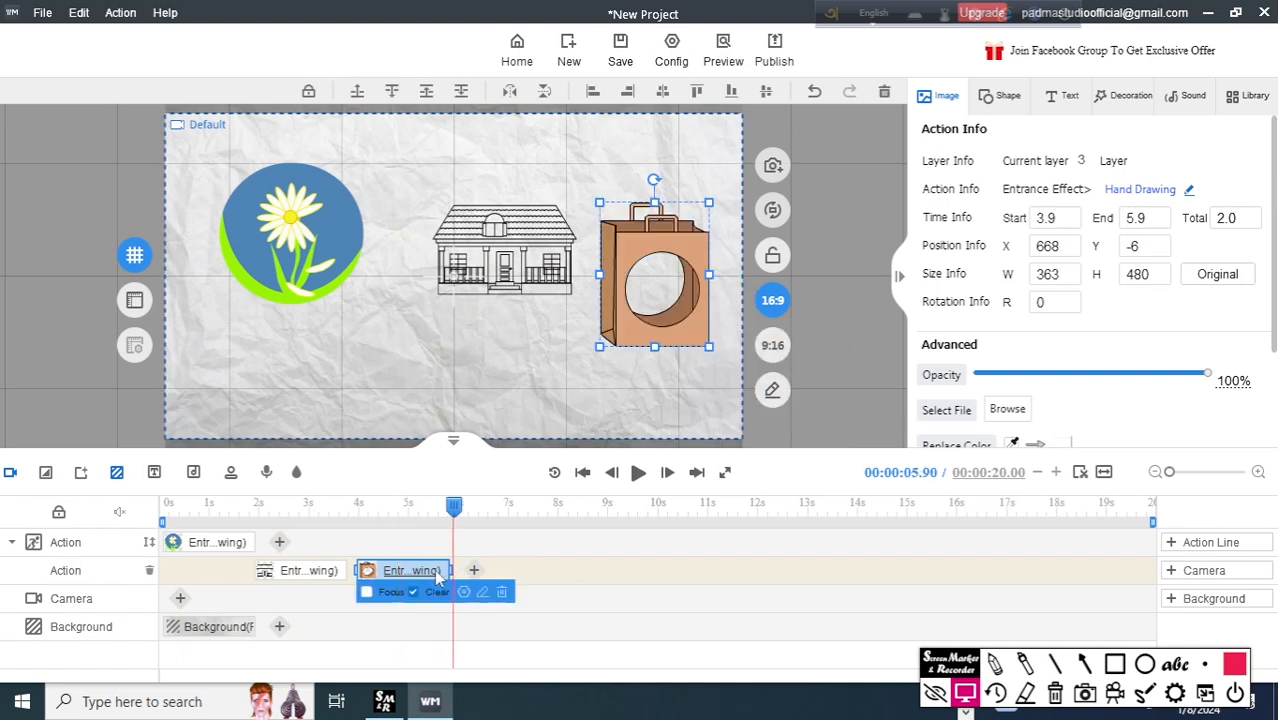
# Extend the shopping bag's hand-drawing action to end at 8.7 s and play it back.
pyautogui.moveTo(452, 570); pyautogui.dragTo(590, 571)
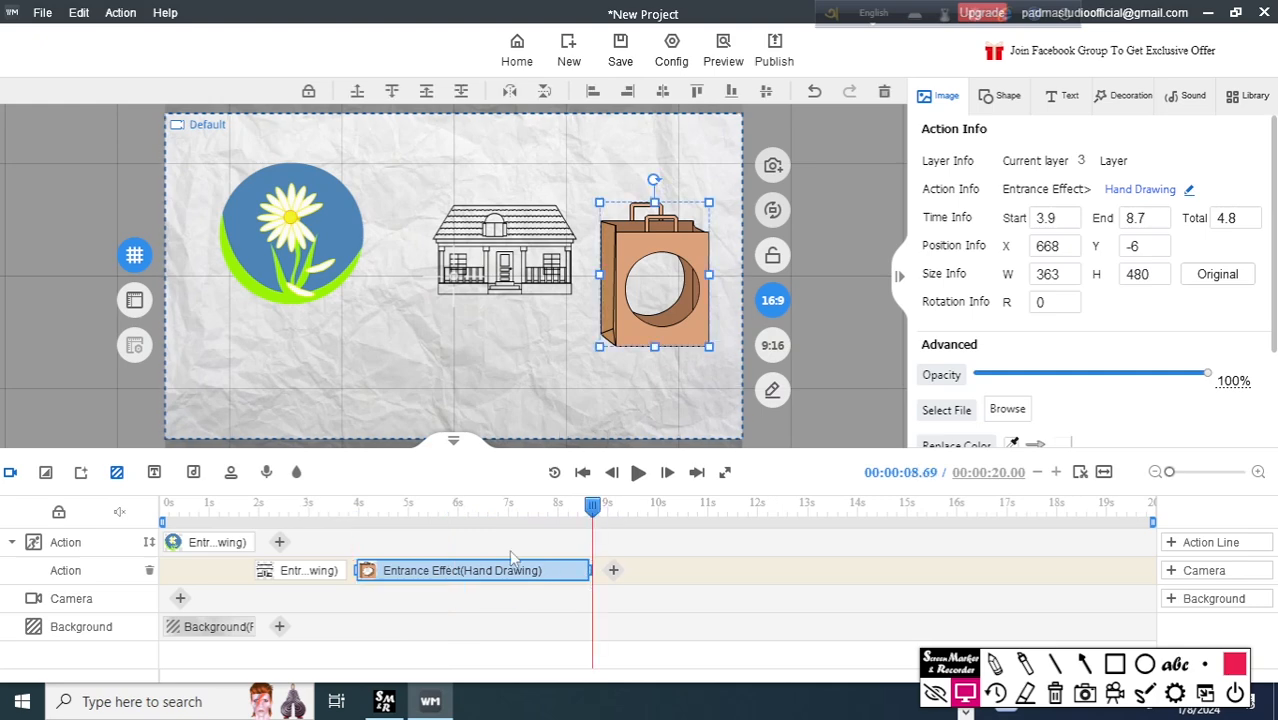
pyautogui.click(364, 579)
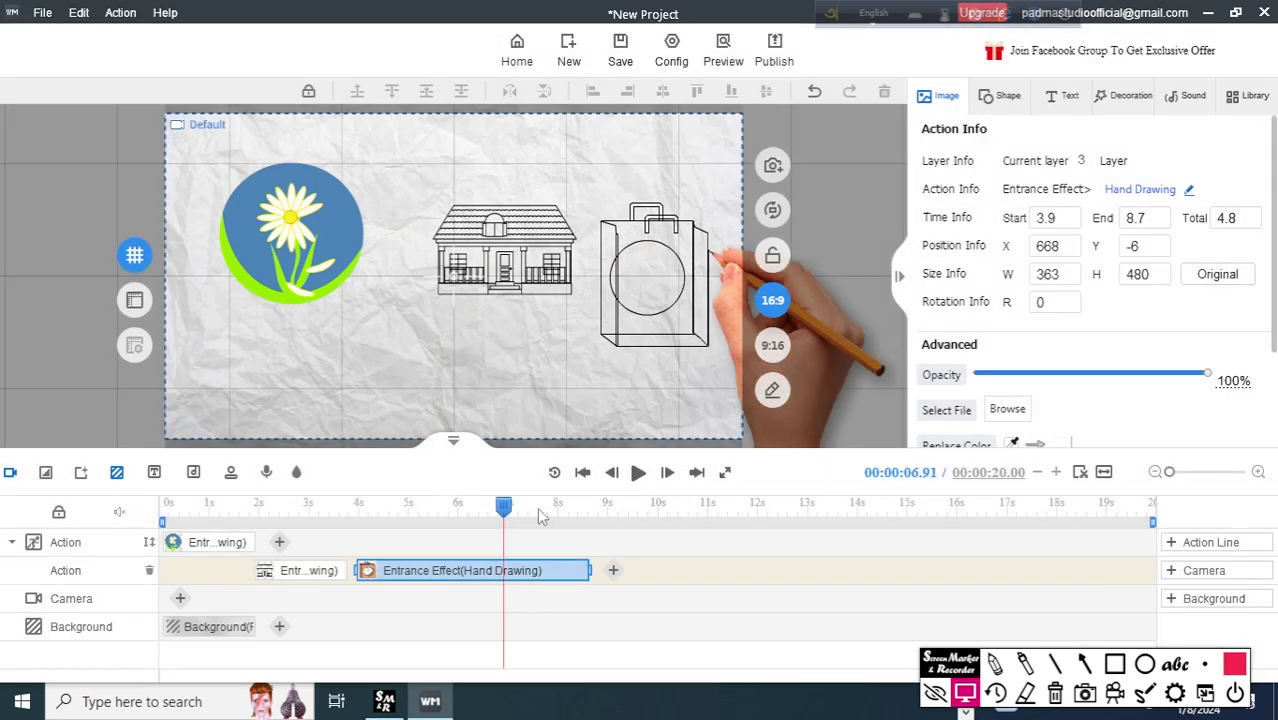
pyautogui.click(548, 574)
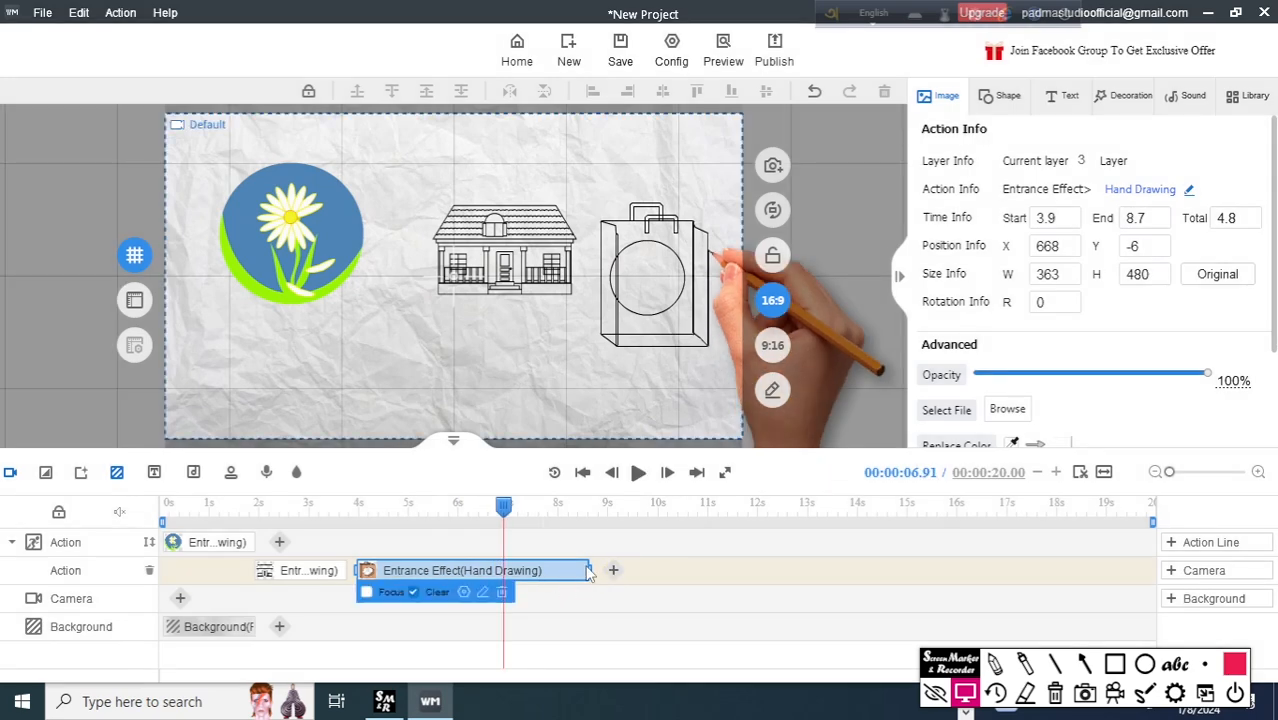
# Shorten the shopping bag's hand-drawing action to end at 6.3 s, play it back, and deselect it.
pyautogui.click(589, 570)
pyautogui.moveTo(589, 570); pyautogui.dragTo(473, 570)
pyautogui.click(476, 507)
pyautogui.press('space')
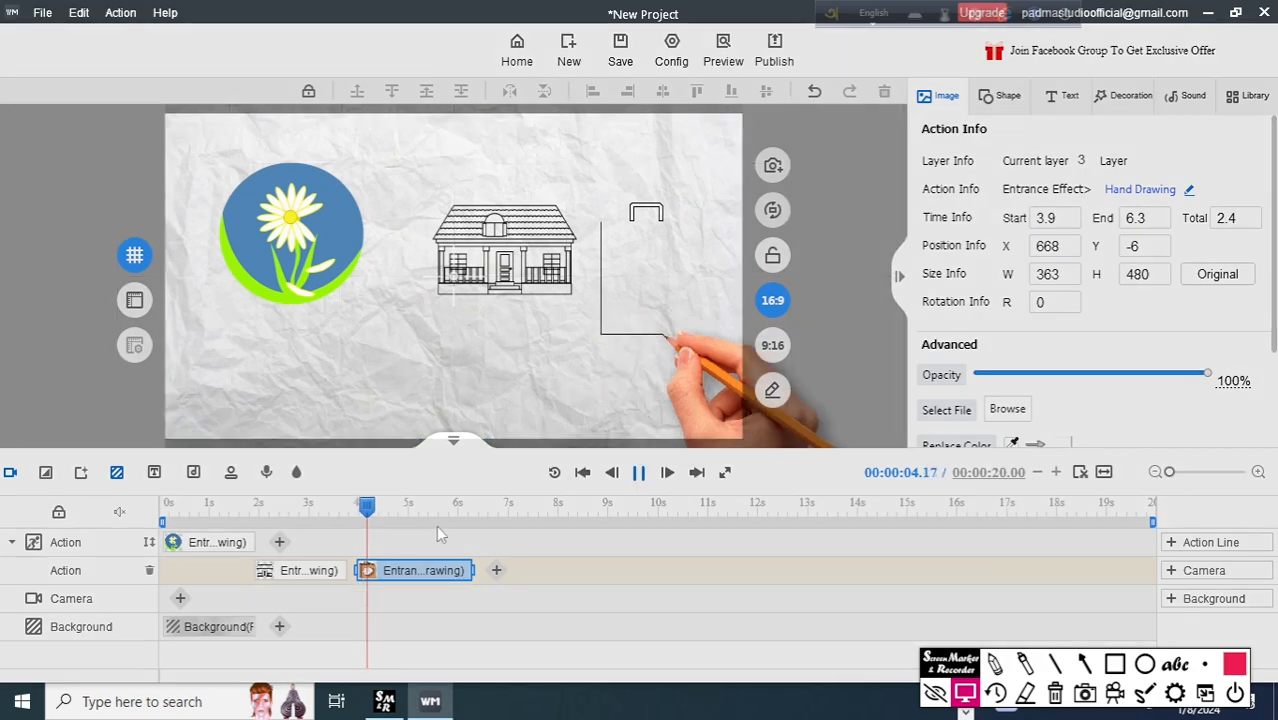
pyautogui.press('space')
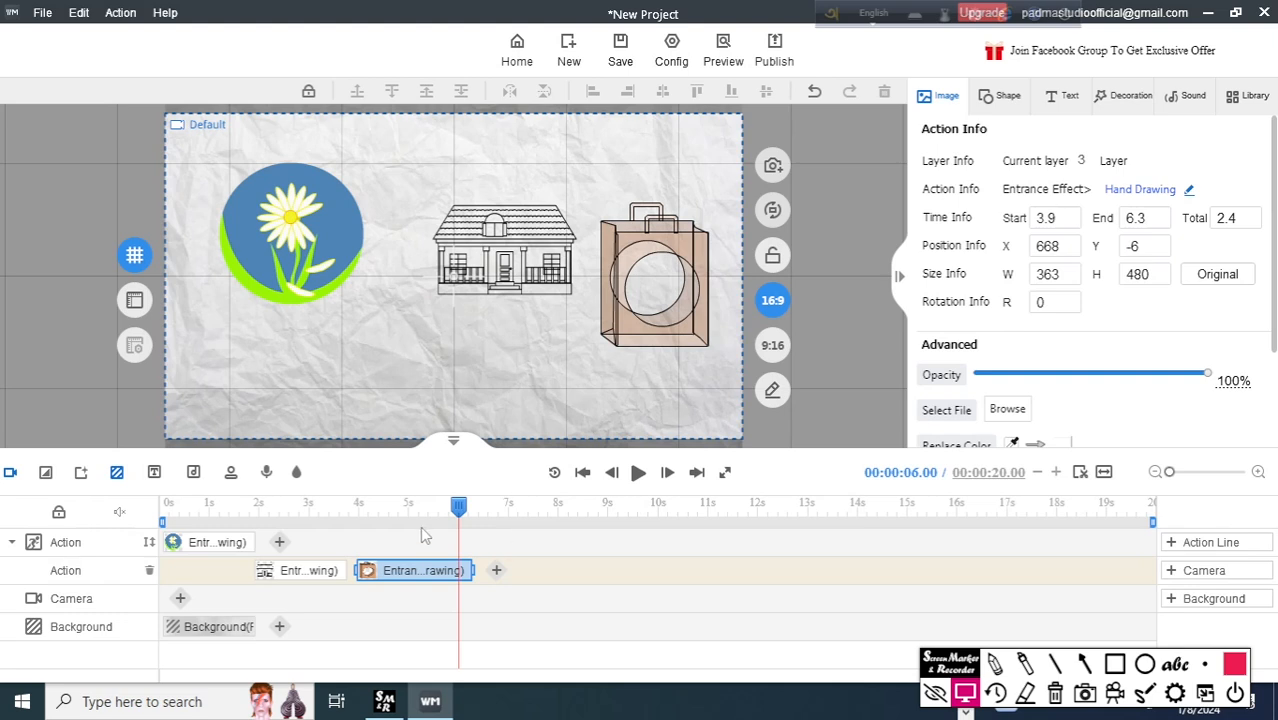
pyautogui.moveTo(458, 507); pyautogui.dragTo(504, 507)
pyautogui.click(538, 563)
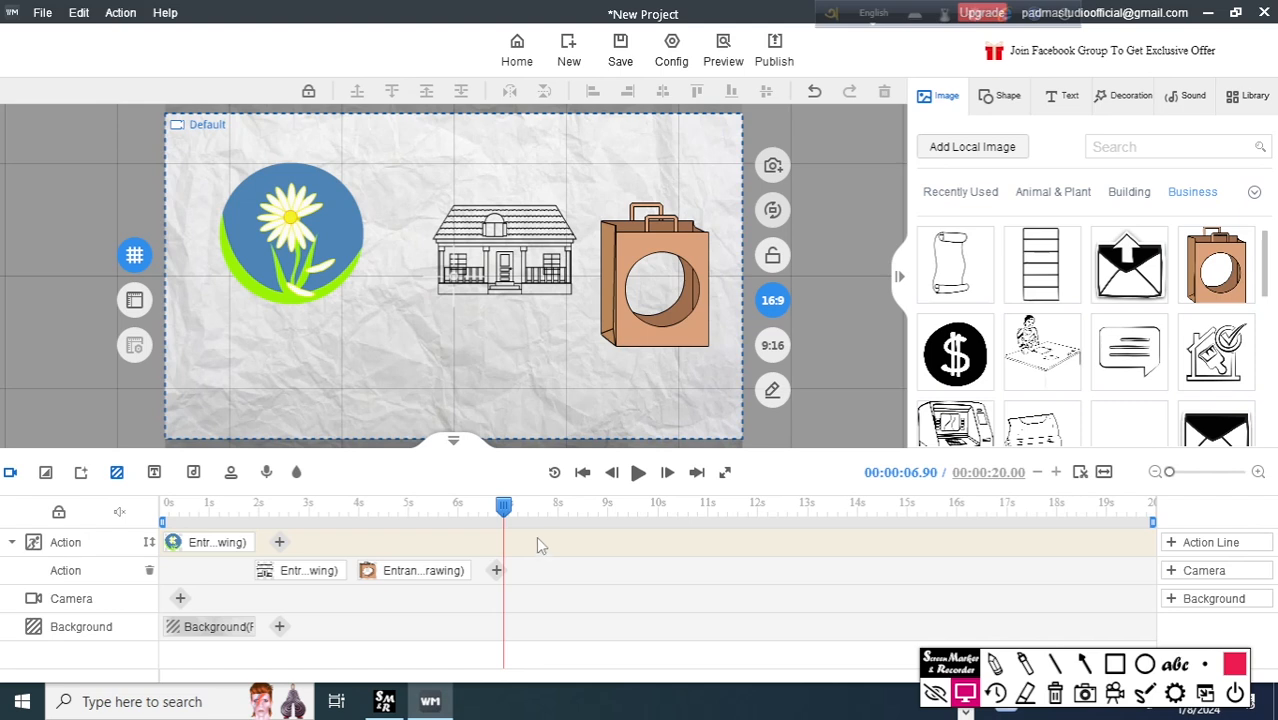
pyautogui.click(1085, 663)
pyautogui.moveTo(1053, 186)
pyautogui.mouseDown()
pyautogui.moveTo(1046, 96)
pyautogui.moveTo(1062, 100)
pyautogui.mouseUp()
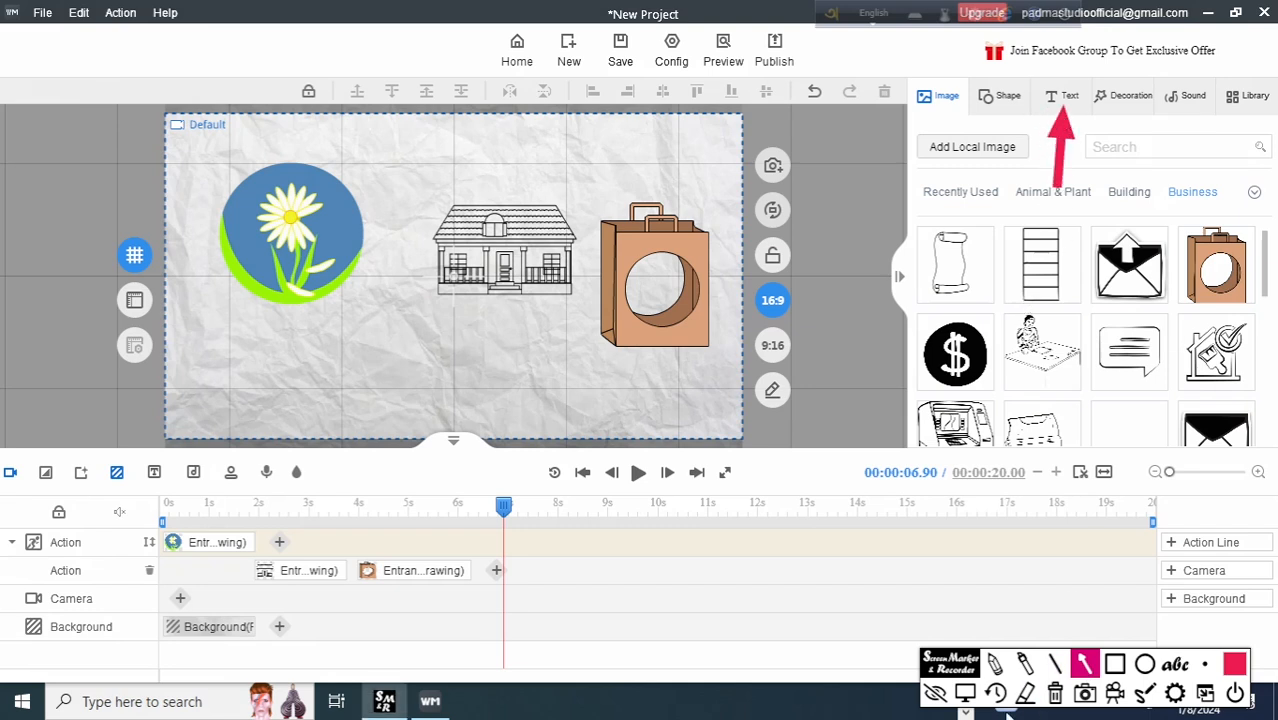
pyautogui.click(1055, 693)
pyautogui.click(965, 693)
# Add a text in the first Commercial Fonts style (ZCOOL Addict Italic) reading "kesob tech support" and move it below the house.
pyautogui.click(1062, 96)
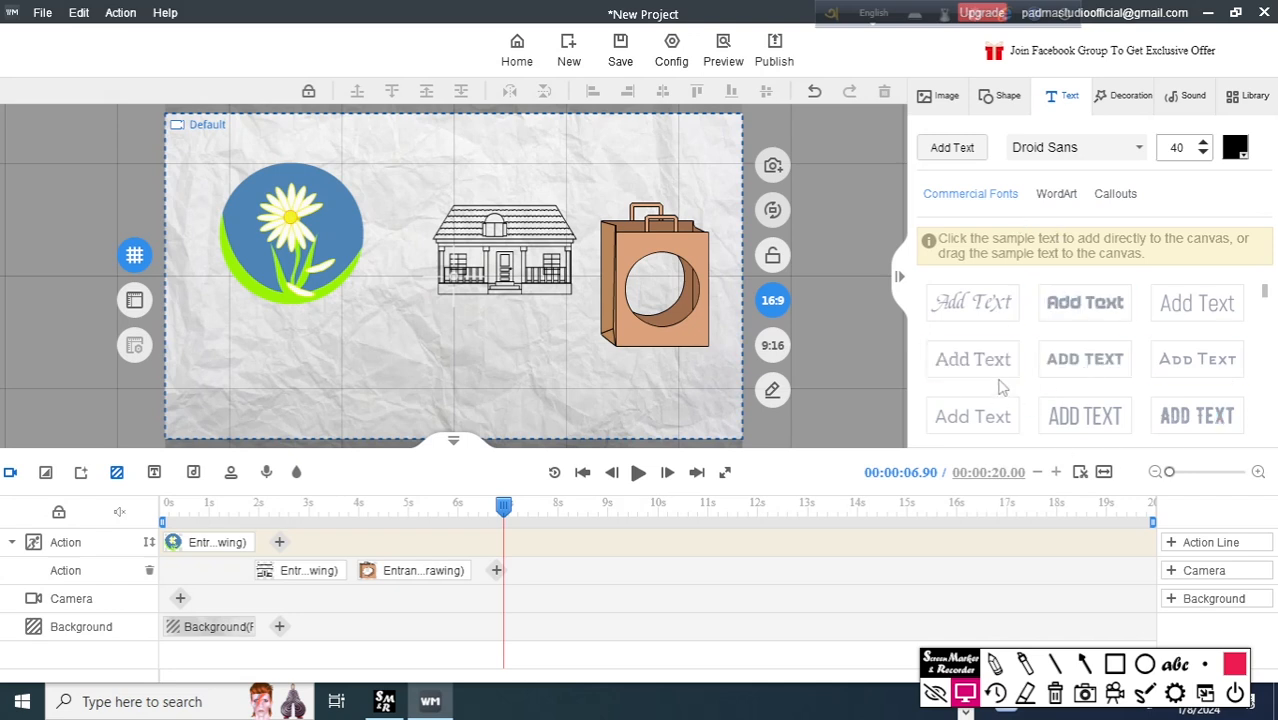
pyautogui.click(972, 305)
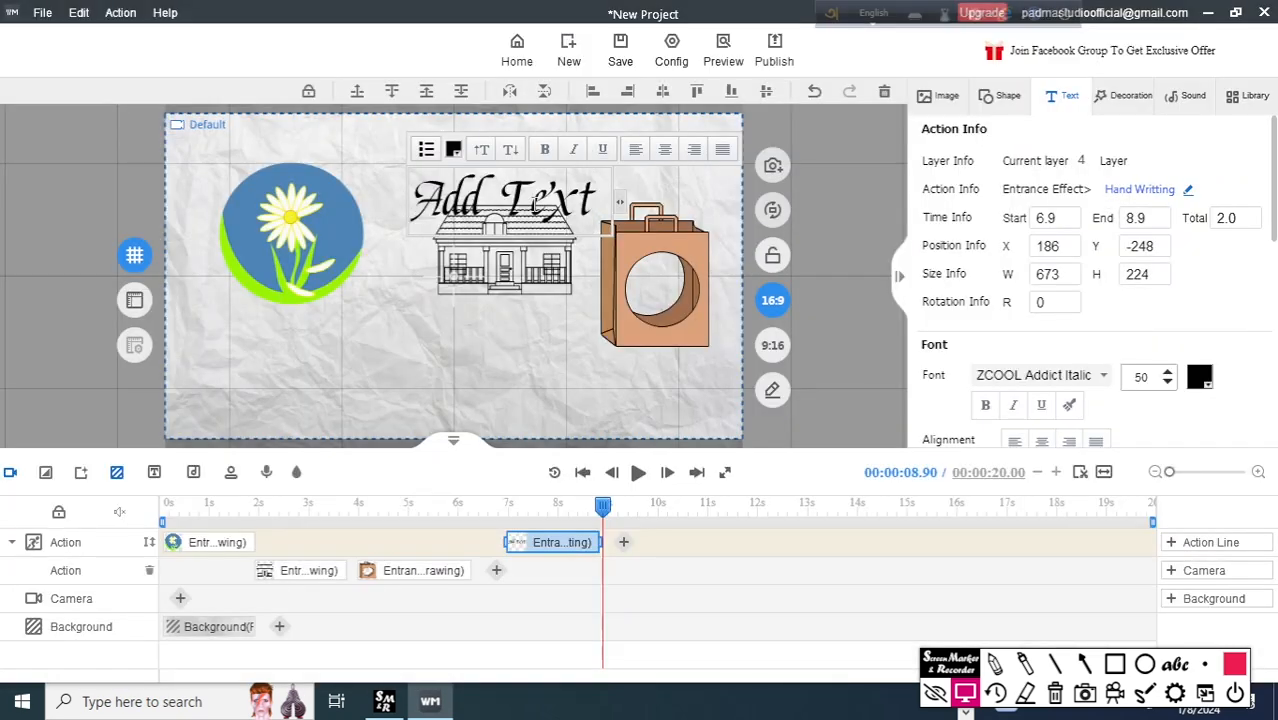
pyautogui.press('BackSpace')
pyautogui.press('BackSpace')
pyautogui.press('BackSpace')
pyautogui.press('BackSpace')
pyautogui.press('BackSpace')
pyautogui.press('BackSpace')
pyautogui.press('BackSpace')
pyautogui.press('BackSpace')
pyautogui.write("ke'")
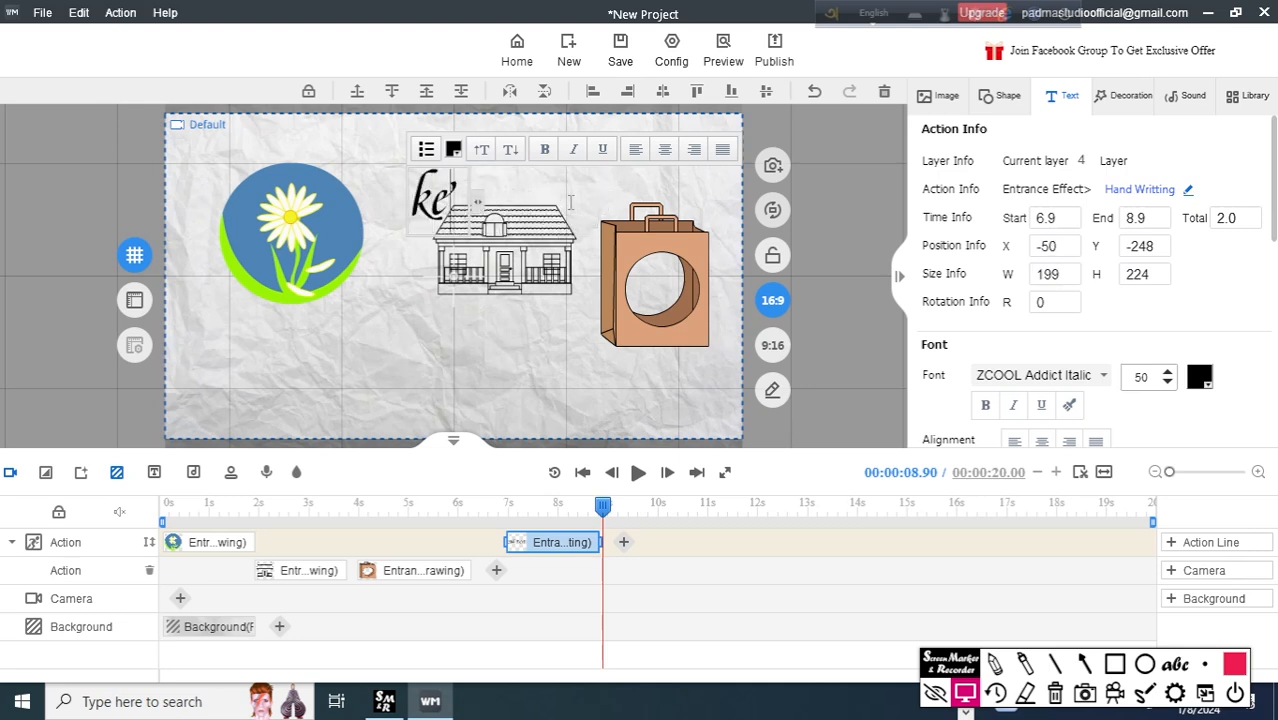
pyautogui.write("sob te'ch support")
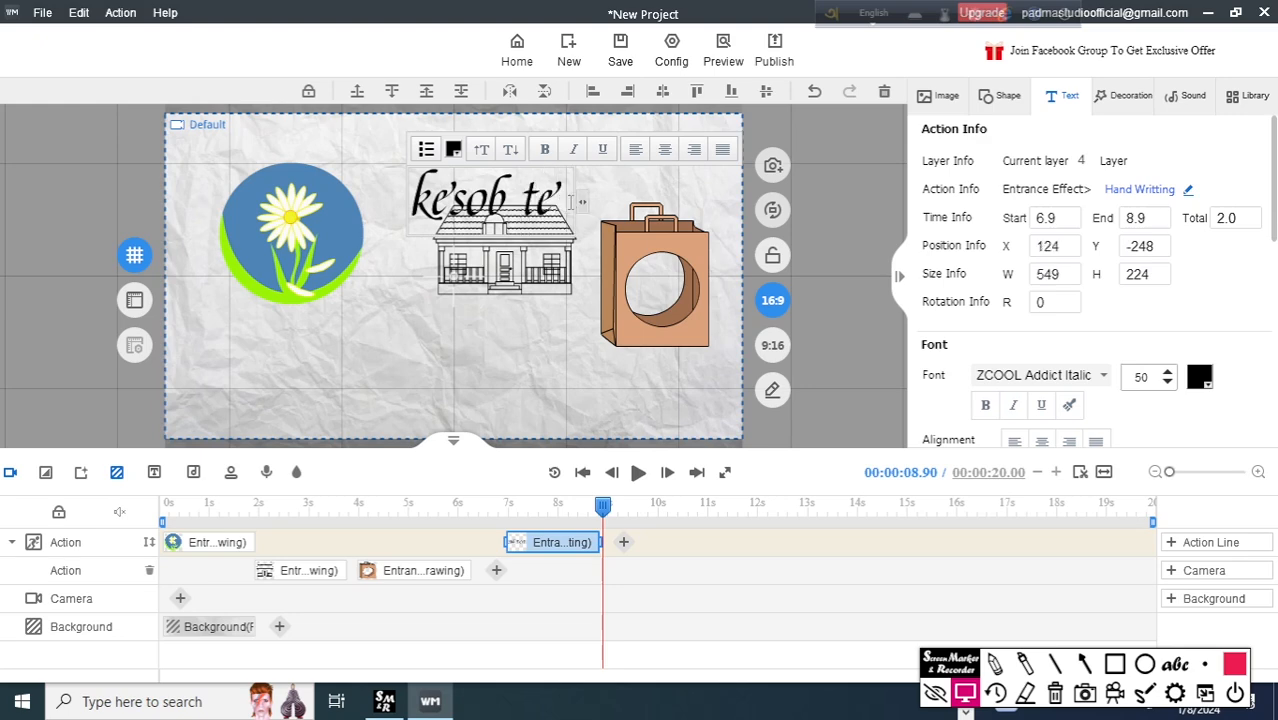
pyautogui.click(666, 301)
pyautogui.moveTo(651, 212); pyautogui.dragTo(506, 374)
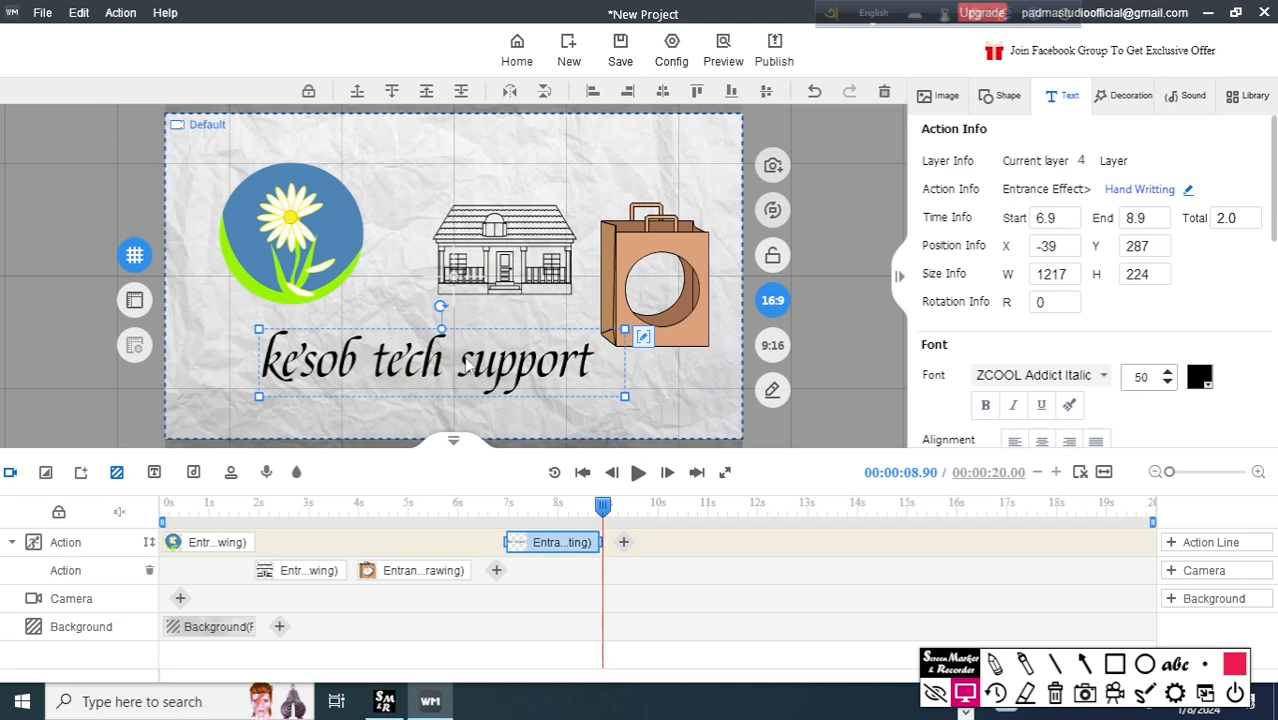
pyautogui.click(1085, 663)
pyautogui.moveTo(1258, 266); pyautogui.dragTo(1214, 360)
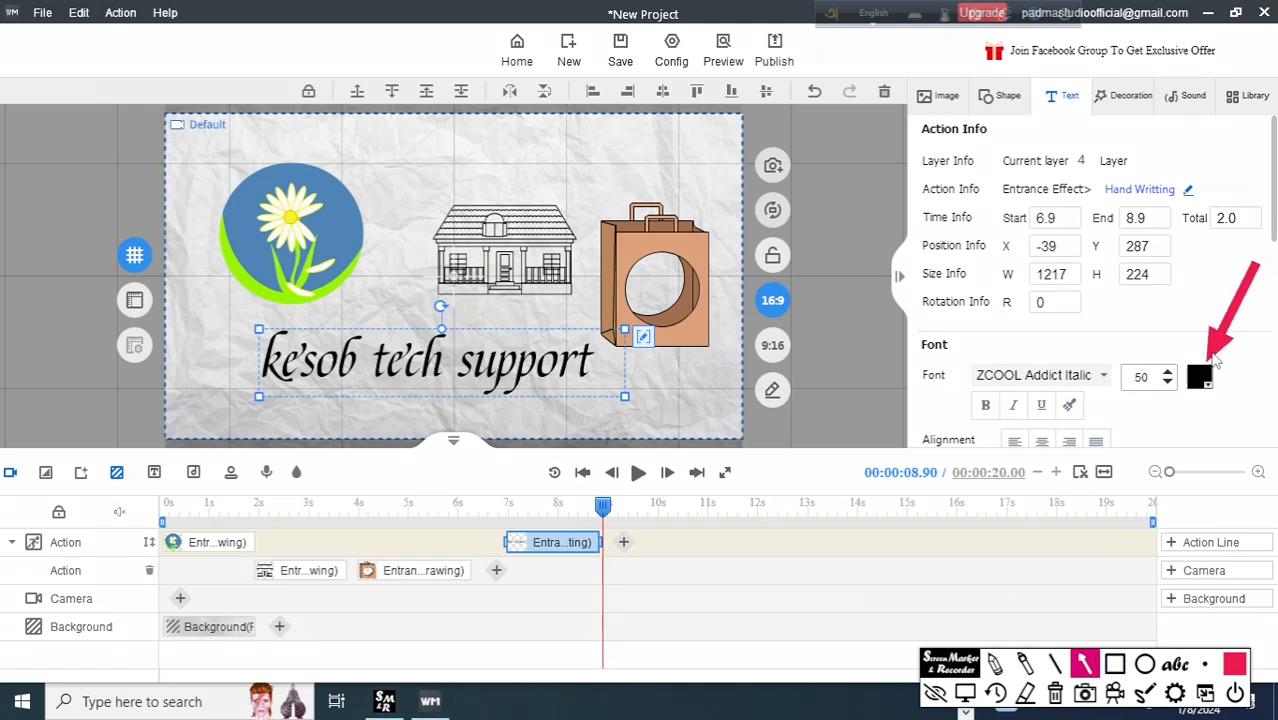
pyautogui.moveTo(1010, 323); pyautogui.dragTo(956, 344)
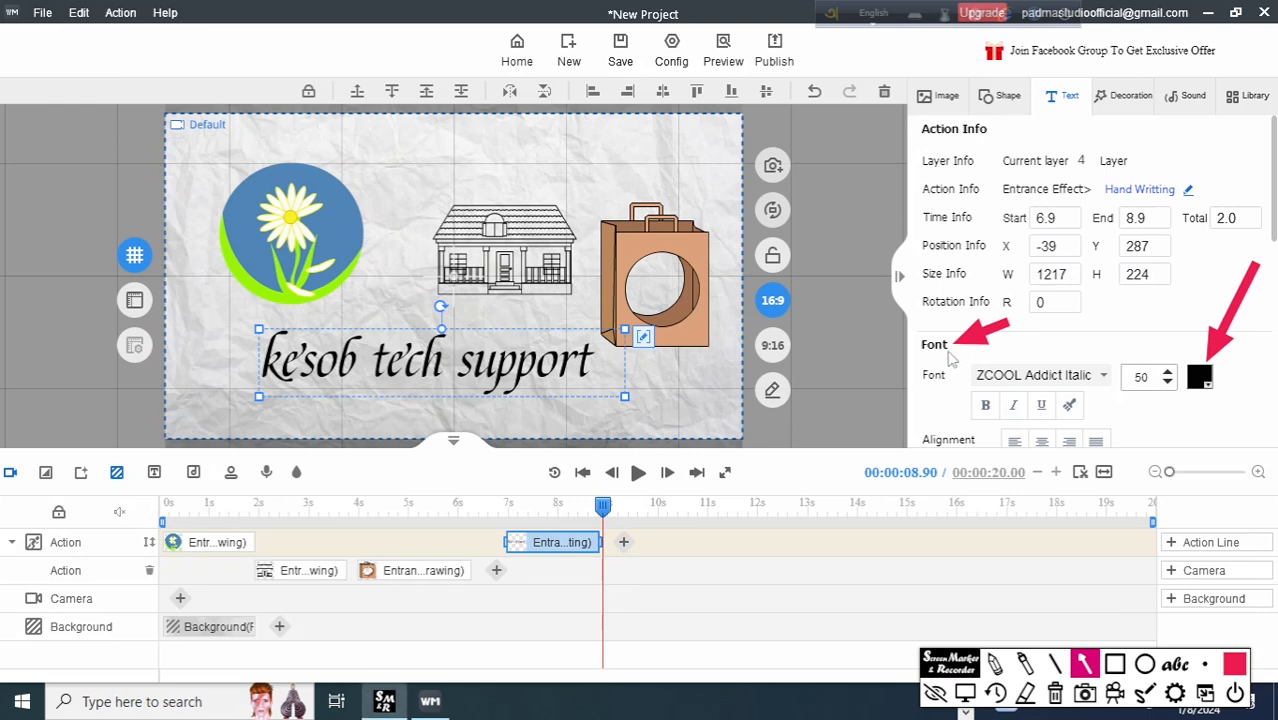
pyautogui.moveTo(1249, 297); pyautogui.dragTo(1211, 361)
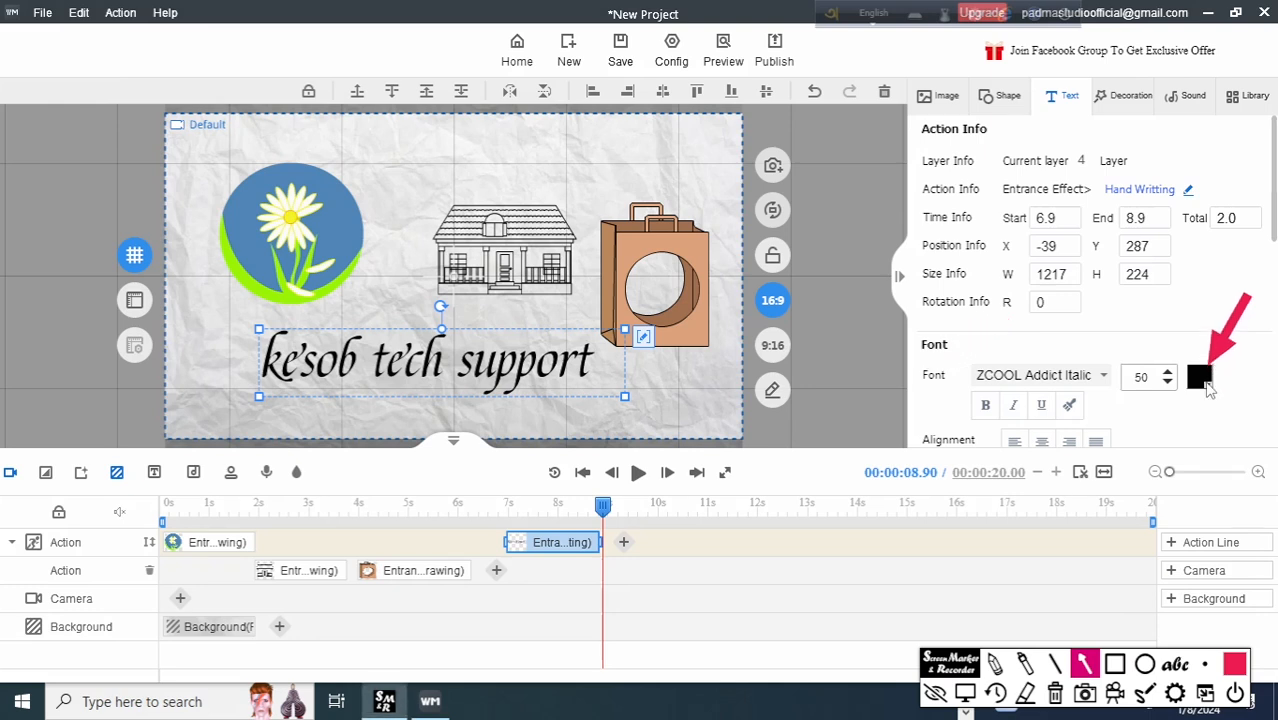
pyautogui.click(1055, 694)
pyautogui.click(965, 694)
# Set the text's font color to the standard red #FF0000, after trying a golden yellow.
pyautogui.click(1204, 378)
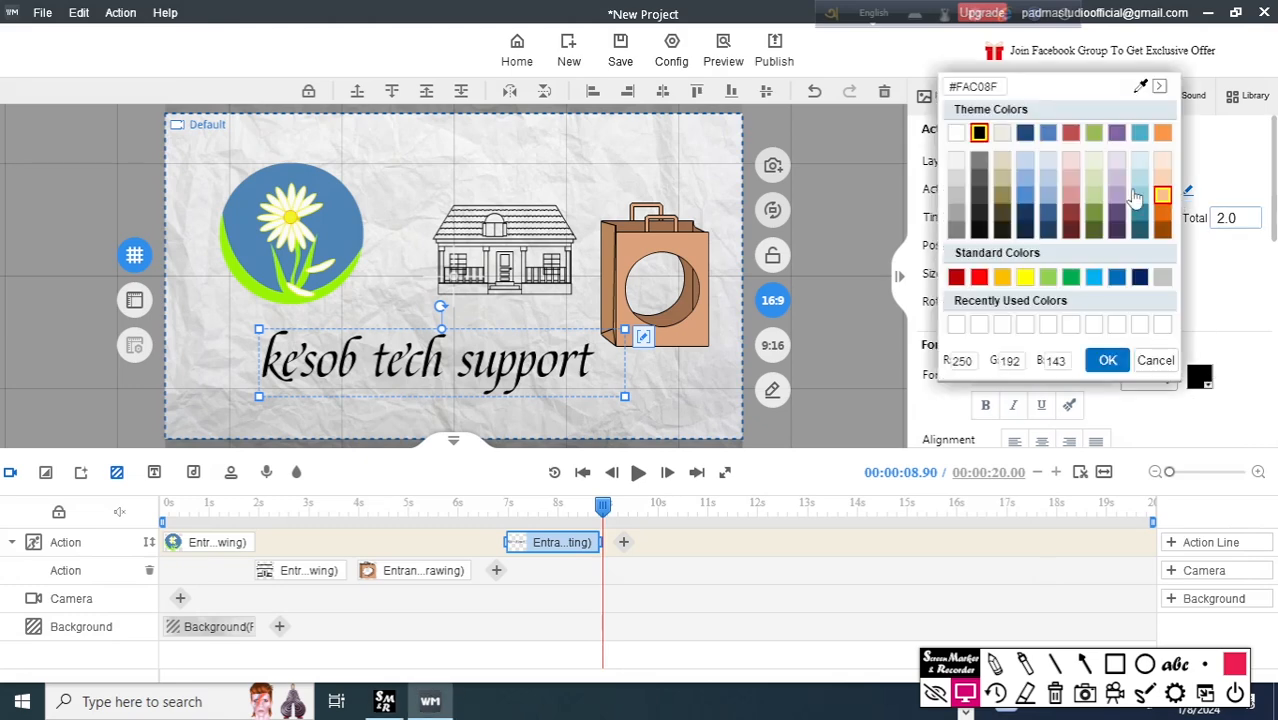
pyautogui.click(1002, 278)
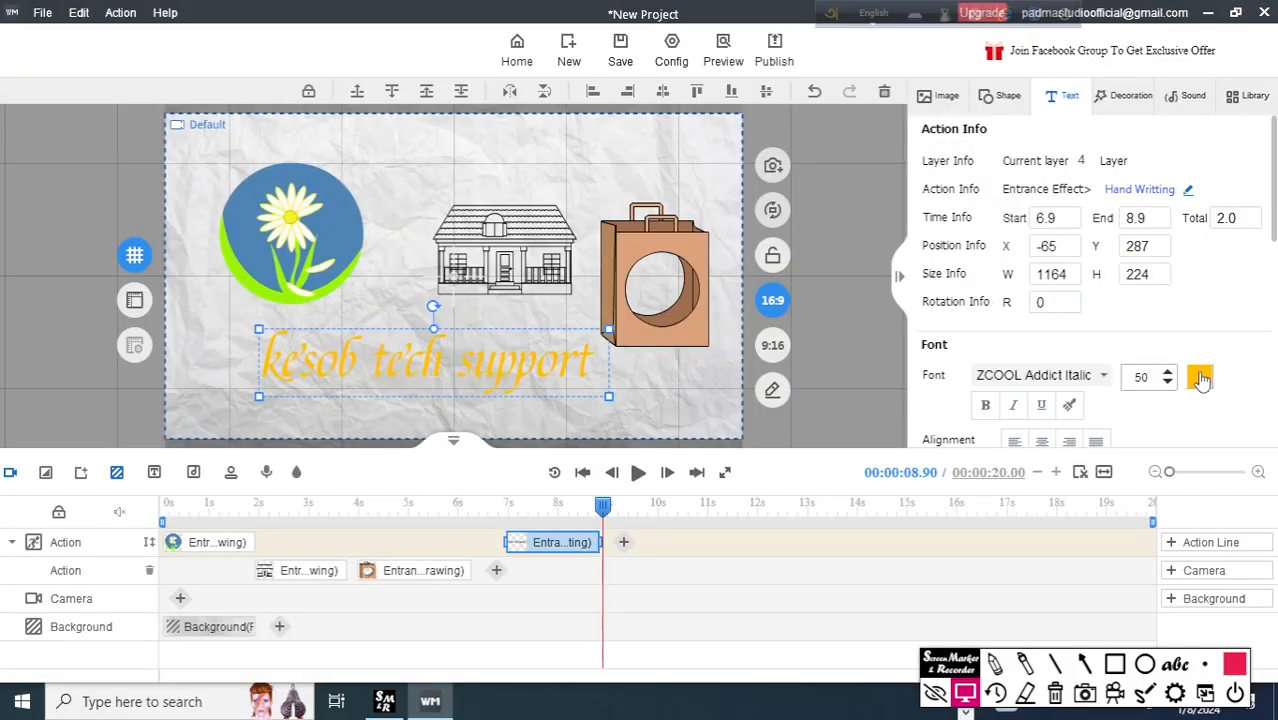
pyautogui.click(1201, 378)
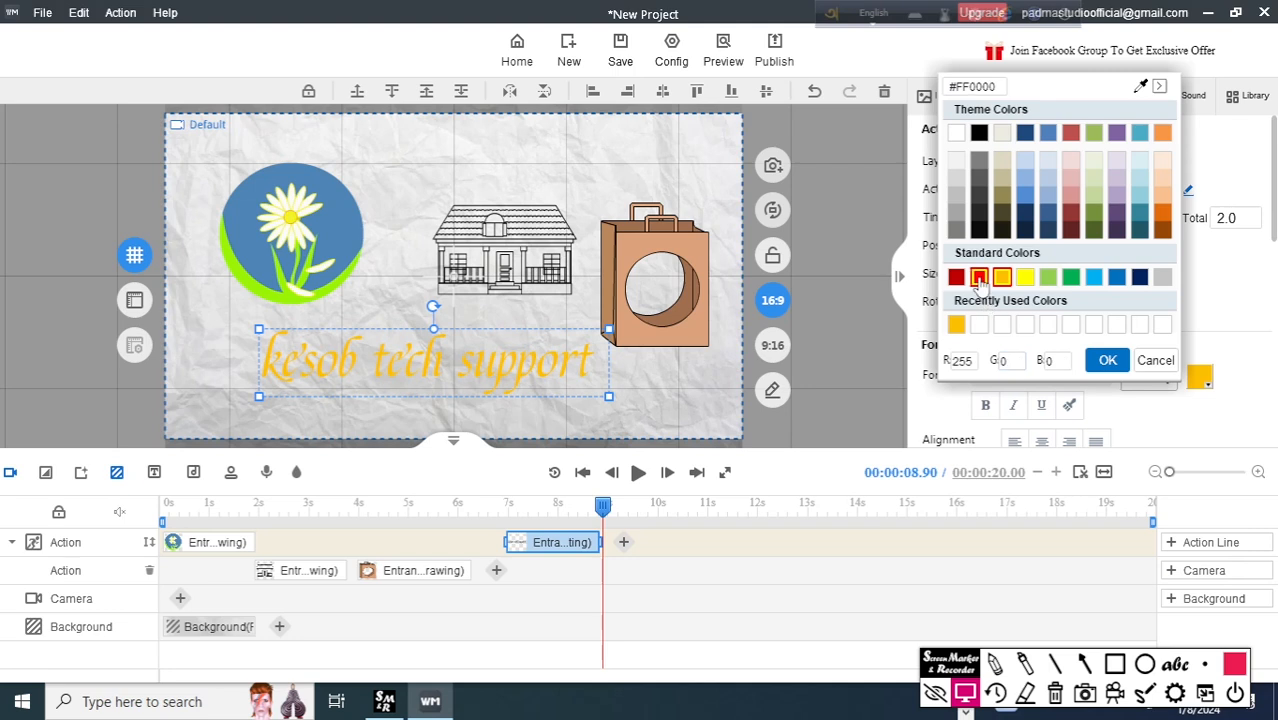
pyautogui.click(981, 278)
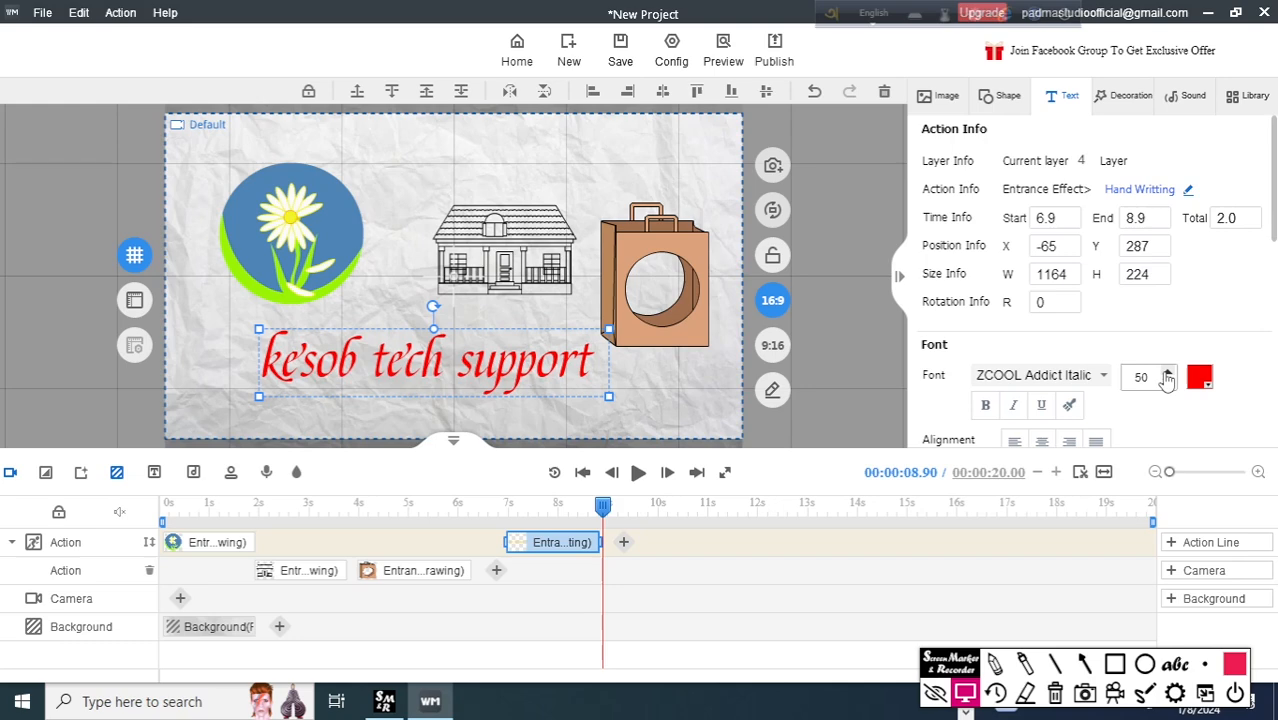
# Set the text's font size to 53, then scale it down slightly and keep it level beneath the flower and house.
pyautogui.click(1167, 373)
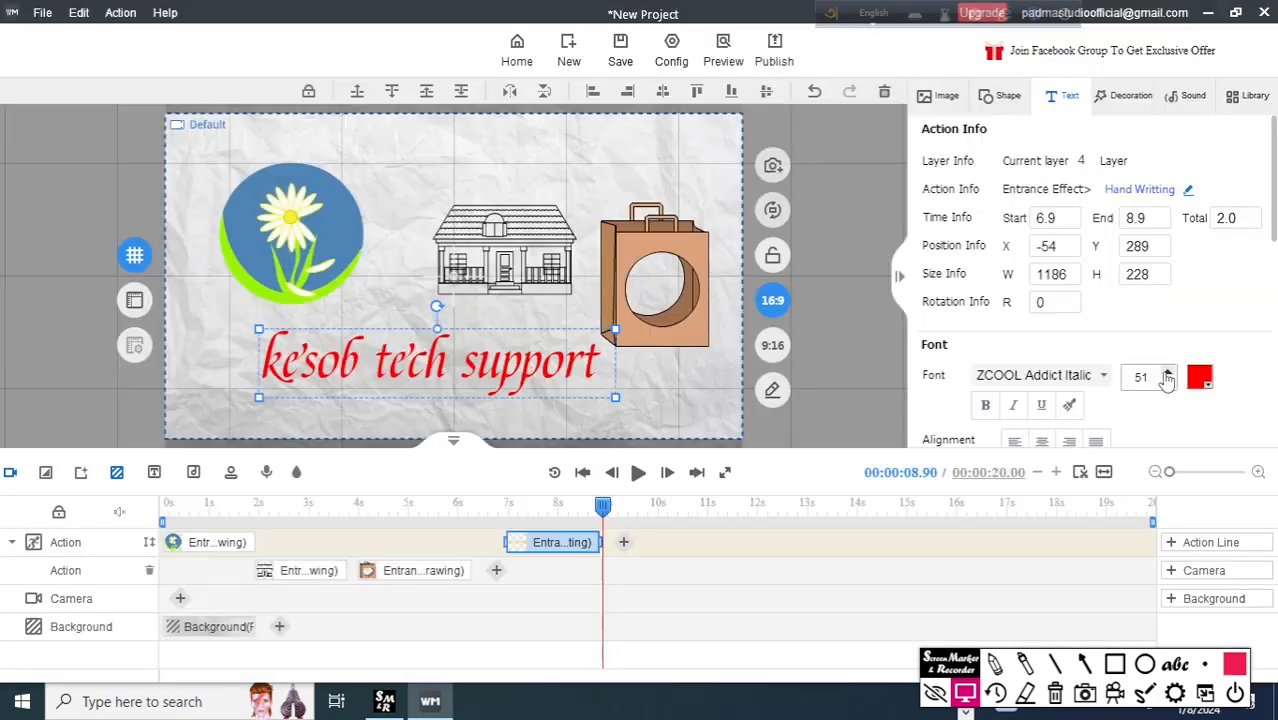
pyautogui.click(1167, 373)
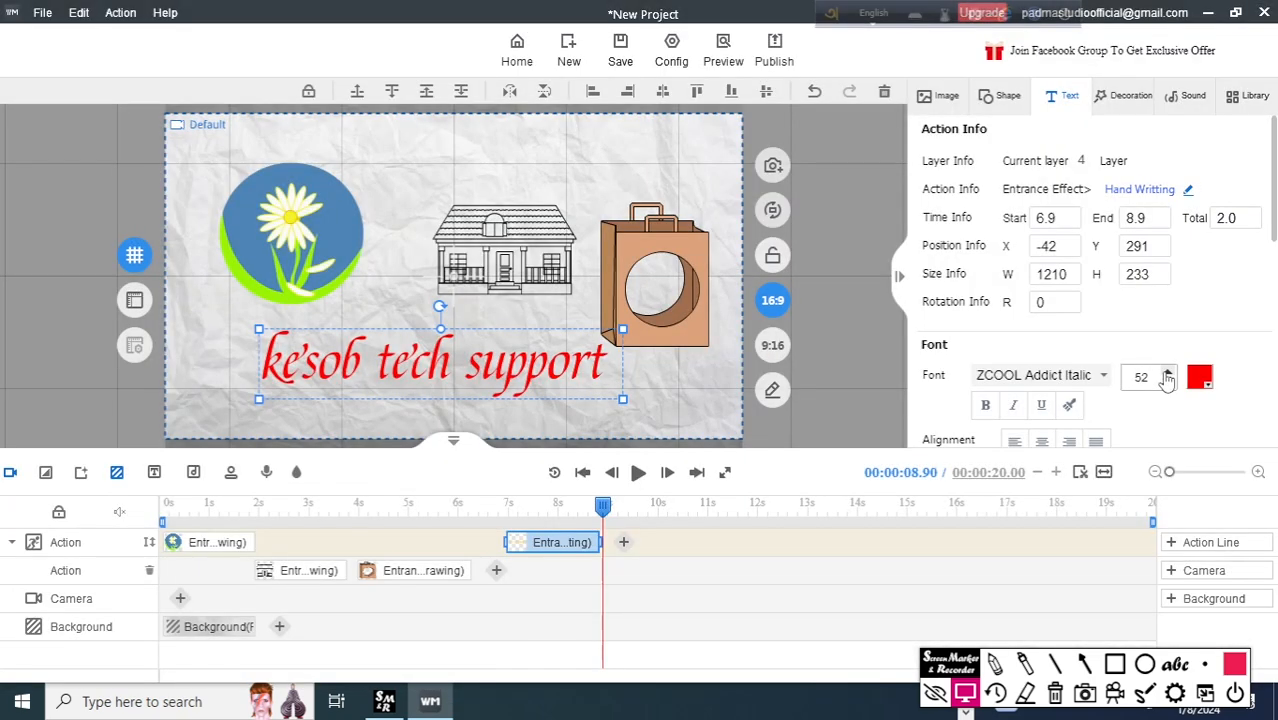
pyautogui.click(1167, 373)
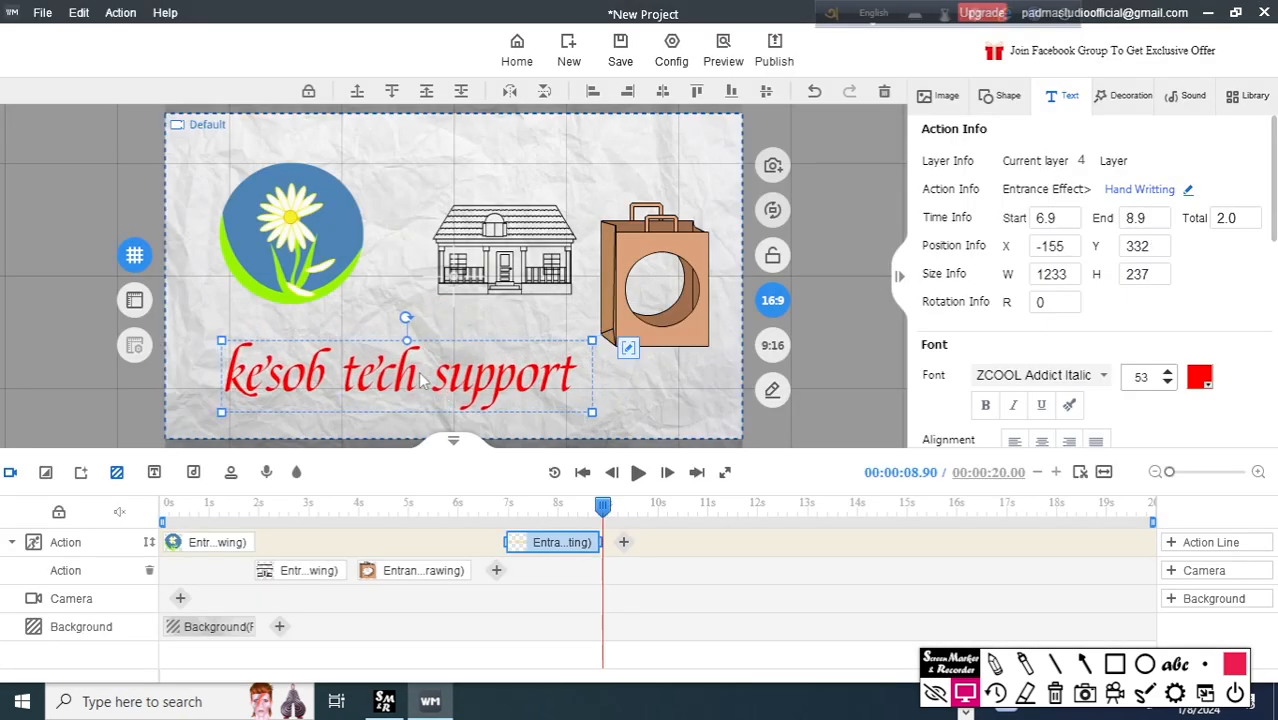
pyautogui.moveTo(592, 421); pyautogui.dragTo(562, 397)
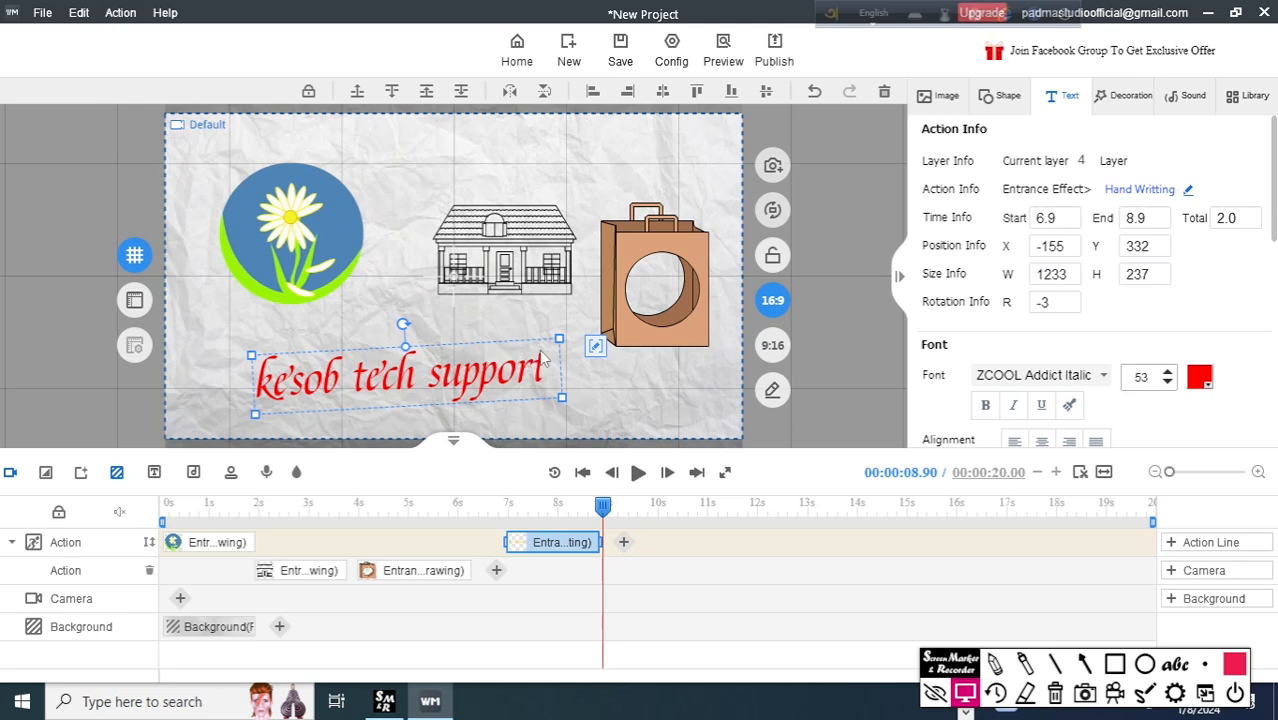
pyautogui.moveTo(404, 324); pyautogui.dragTo(410, 349)
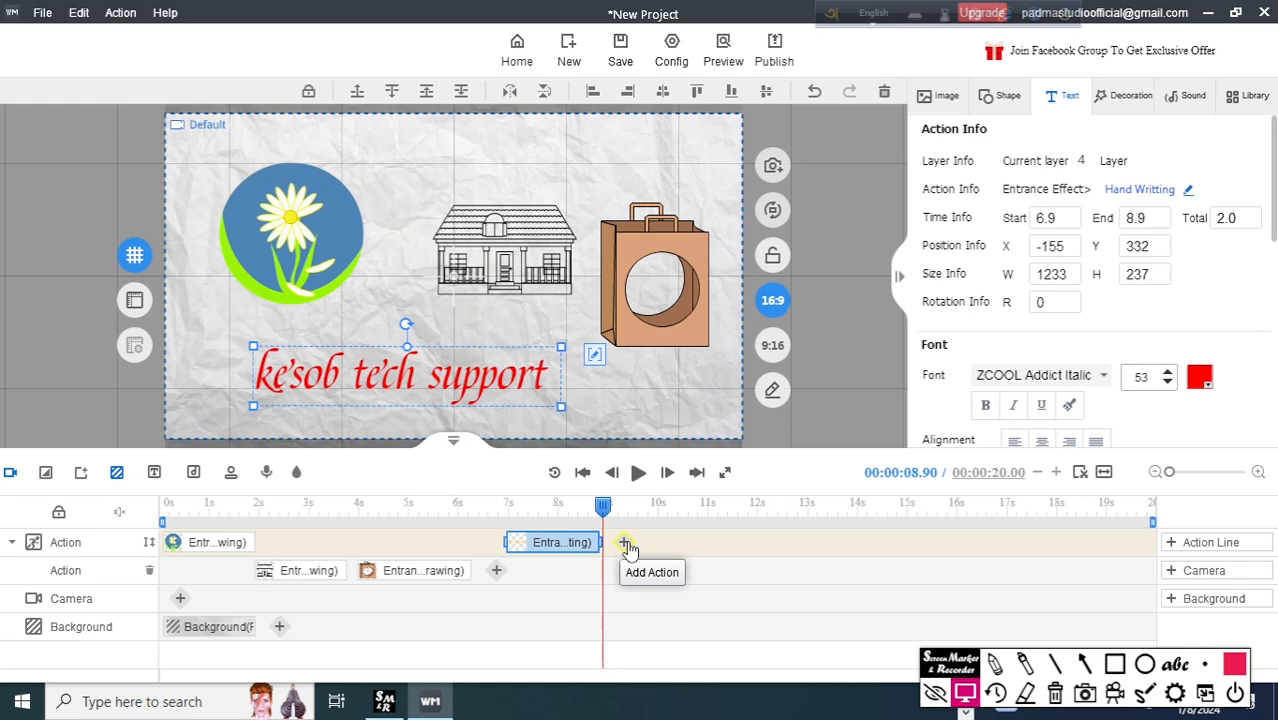
# Look over the emphasis effects that can follow the text's handwriting entrance, without adding one.
pyautogui.click(625, 544)
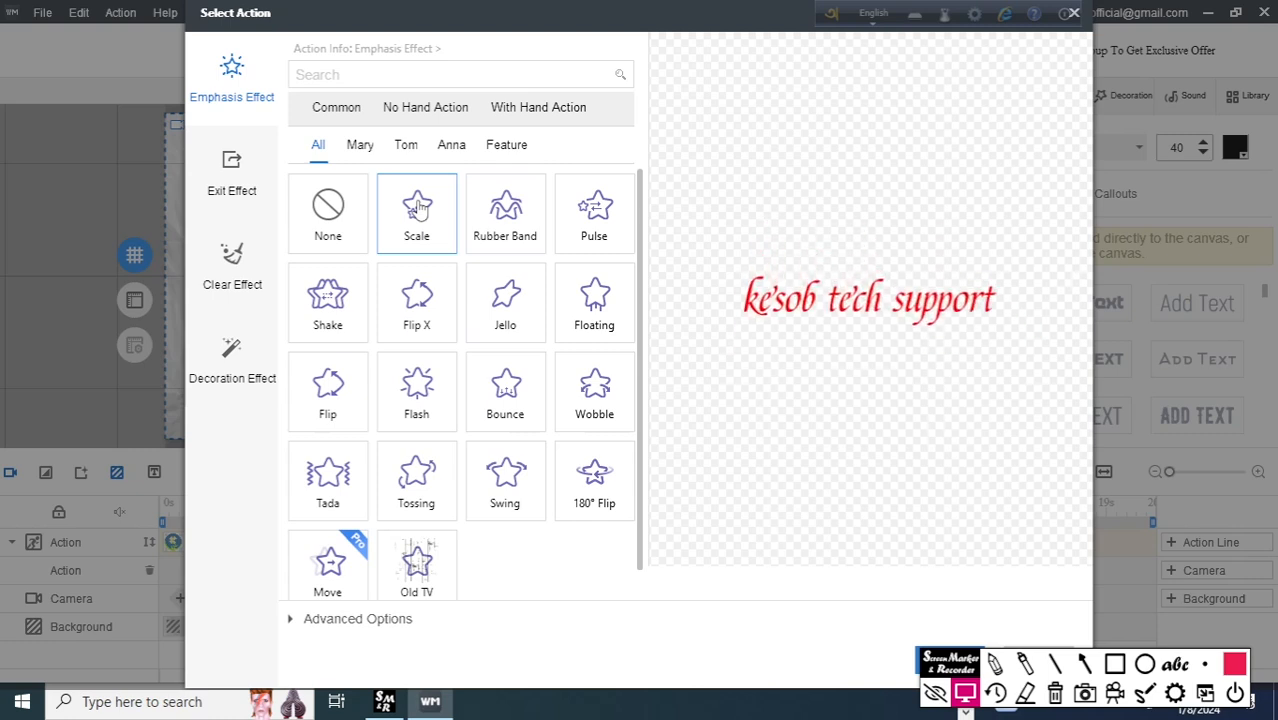
pyautogui.moveTo(847, 14); pyautogui.dragTo(820, 14)
pyautogui.click(1074, 13)
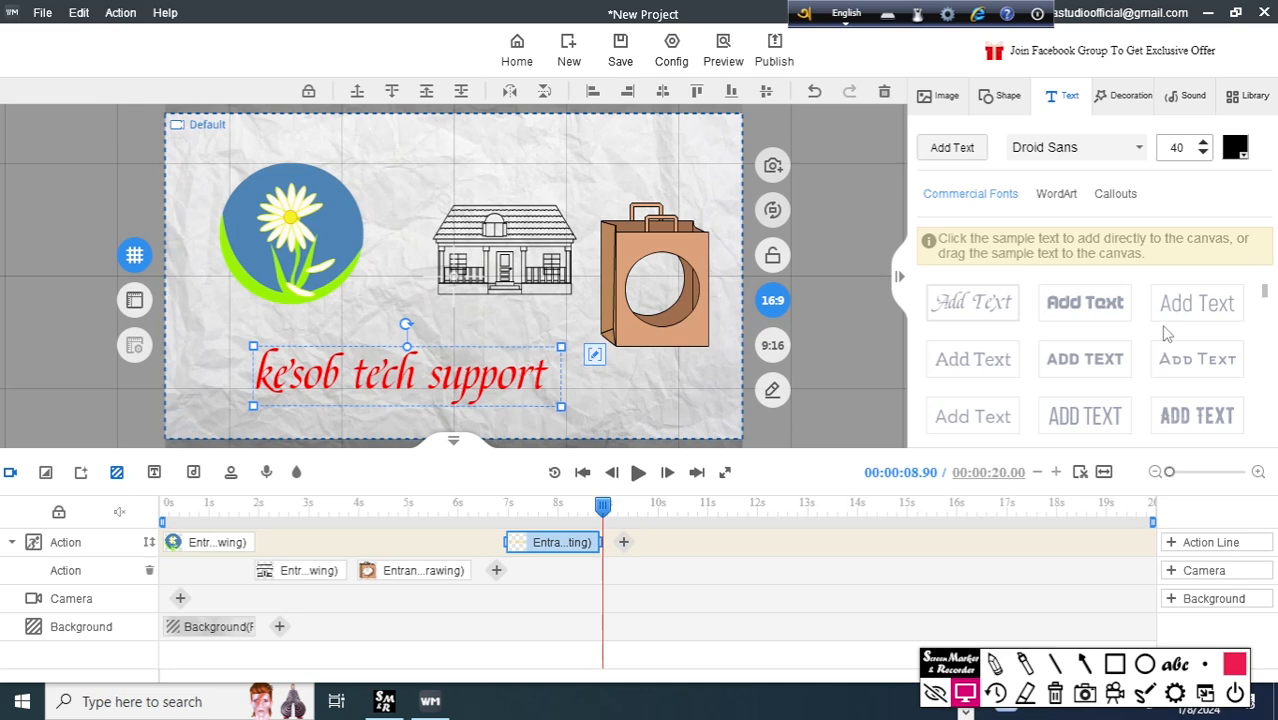
# Add a right triangle shape, shrink it, and place it between the flower and the house.
pyautogui.click(1003, 96)
pyautogui.scroll(-2, 1095, 332)
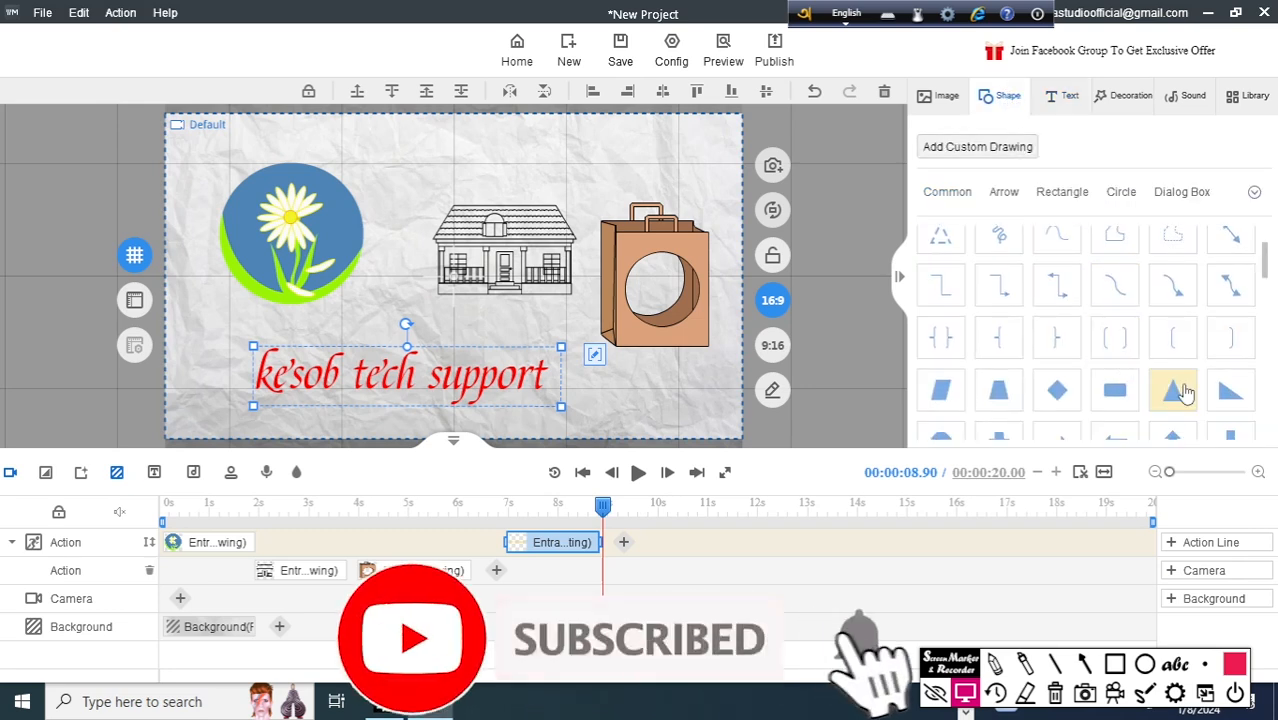
pyautogui.moveTo(1230, 392); pyautogui.dragTo(422, 183)
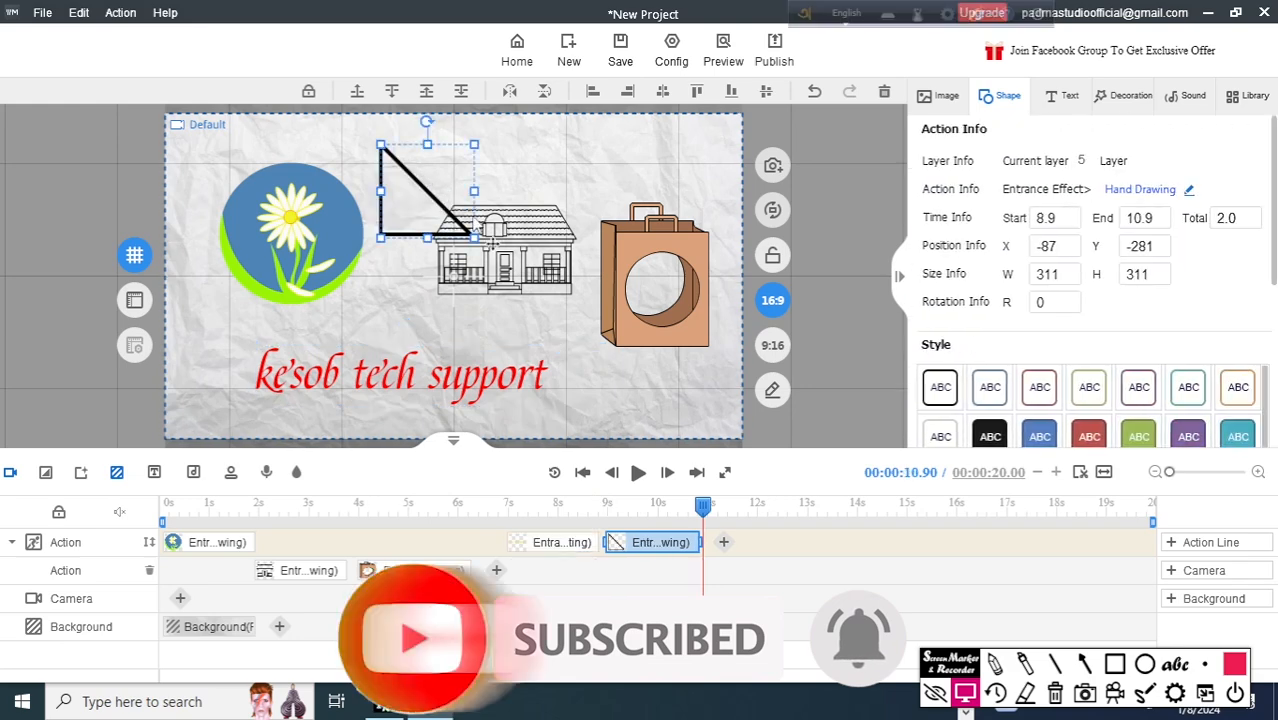
pyautogui.moveTo(458, 232); pyautogui.dragTo(427, 206)
pyautogui.moveTo(383, 168); pyautogui.dragTo(389, 187)
# Play back the triangle's hand-drawing animation and return the playhead to about 8.97 s.
pyautogui.moveTo(703, 507); pyautogui.dragTo(650, 524)
pyautogui.press('space')
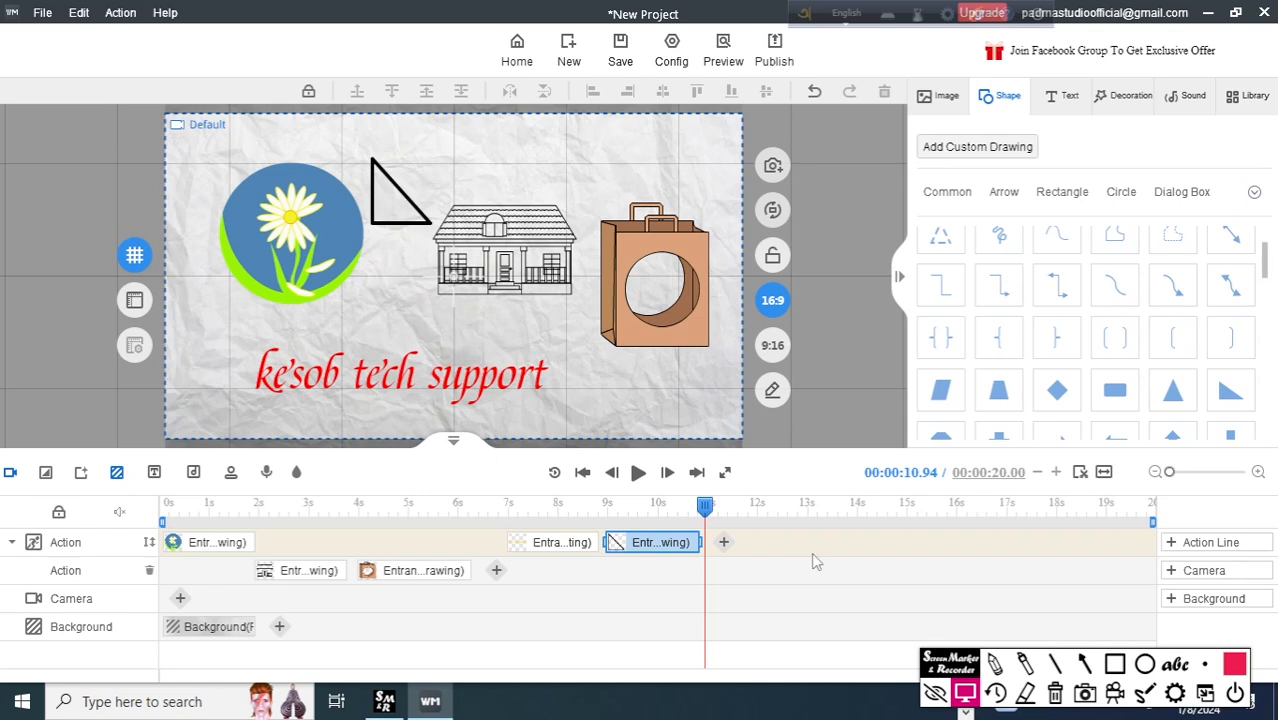
pyautogui.moveTo(705, 549); pyautogui.dragTo(607, 546)
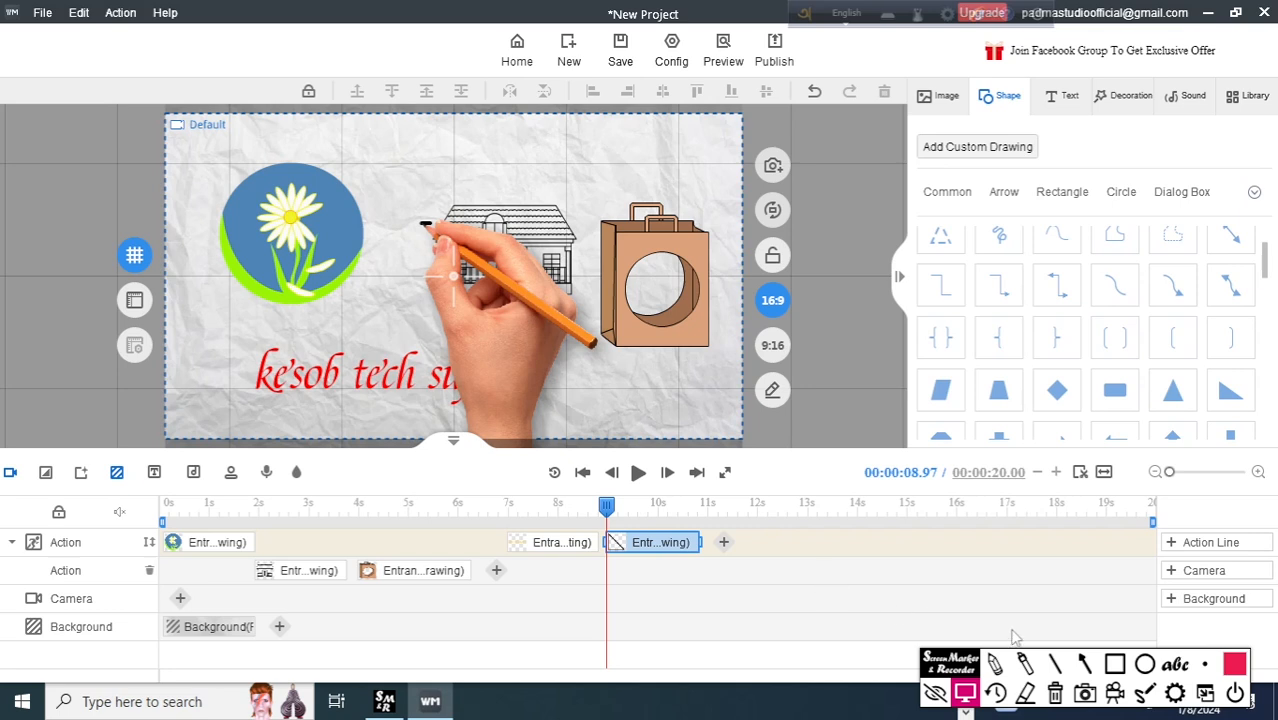
pyautogui.click(995, 664)
pyautogui.click(1081, 662)
pyautogui.moveTo(843, 219); pyautogui.dragTo(786, 90)
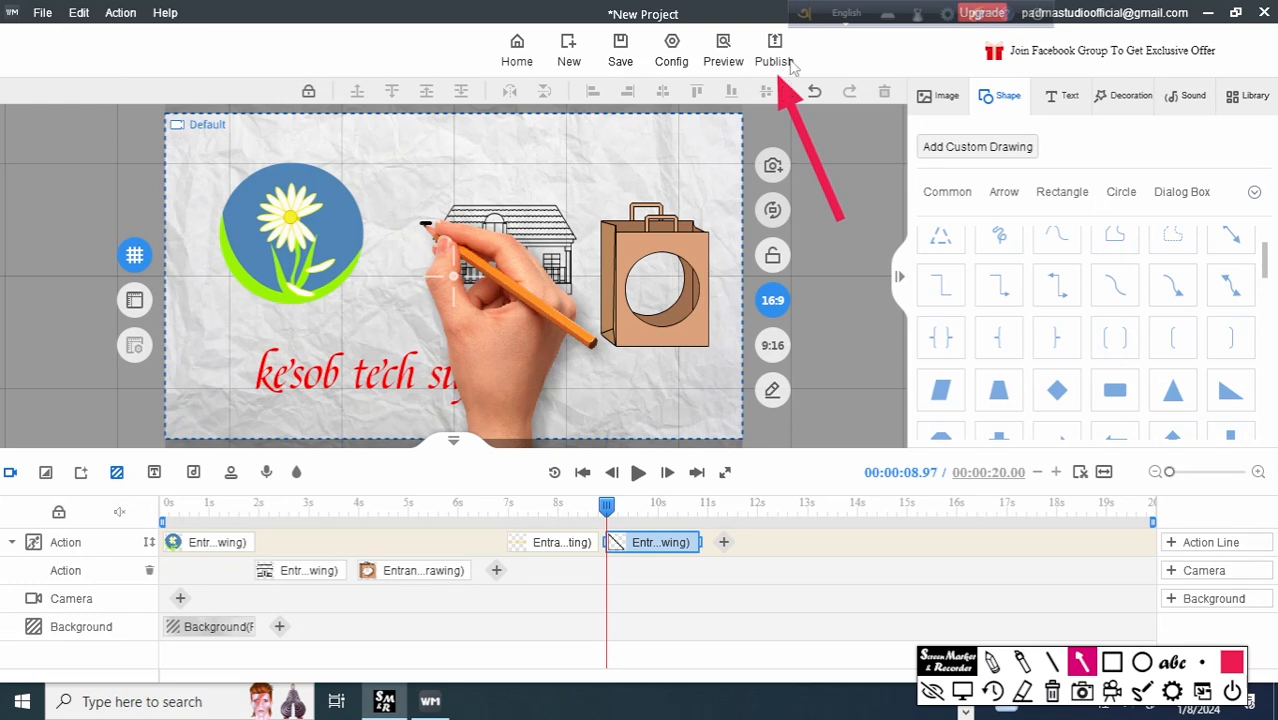
pyautogui.moveTo(877, 42); pyautogui.dragTo(802, 44)
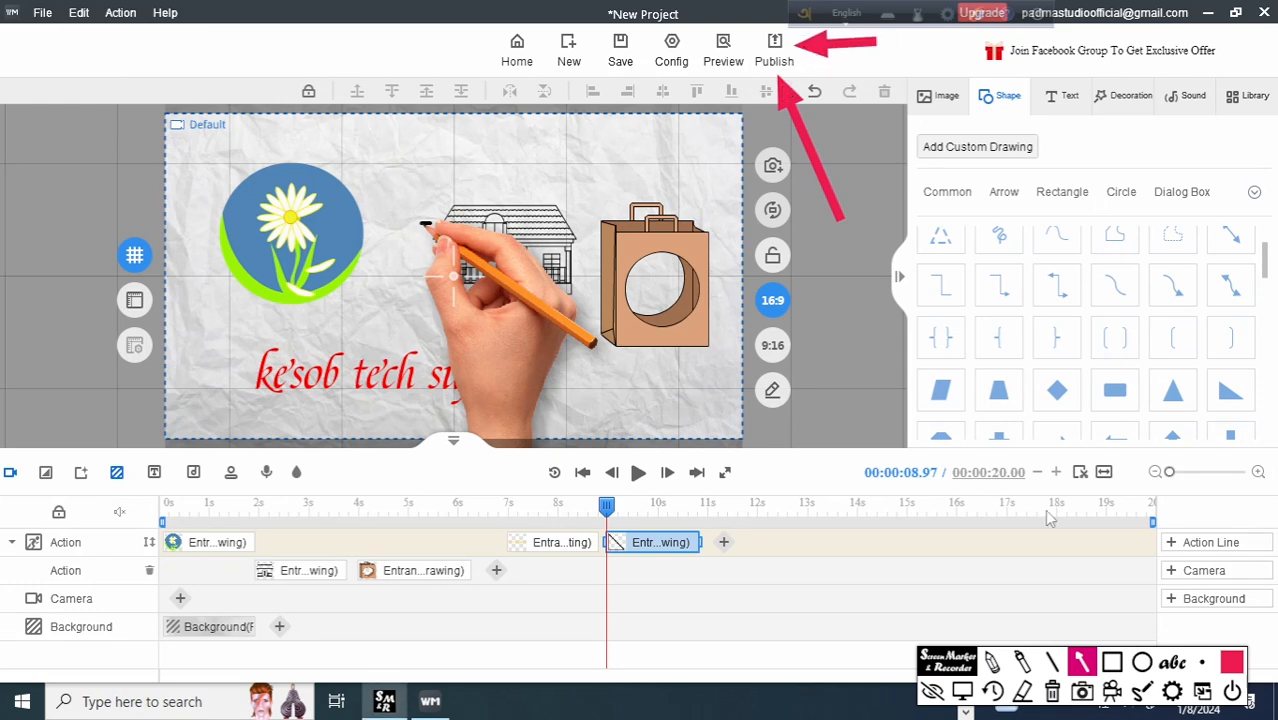
pyautogui.click(991, 692)
pyautogui.click(962, 692)
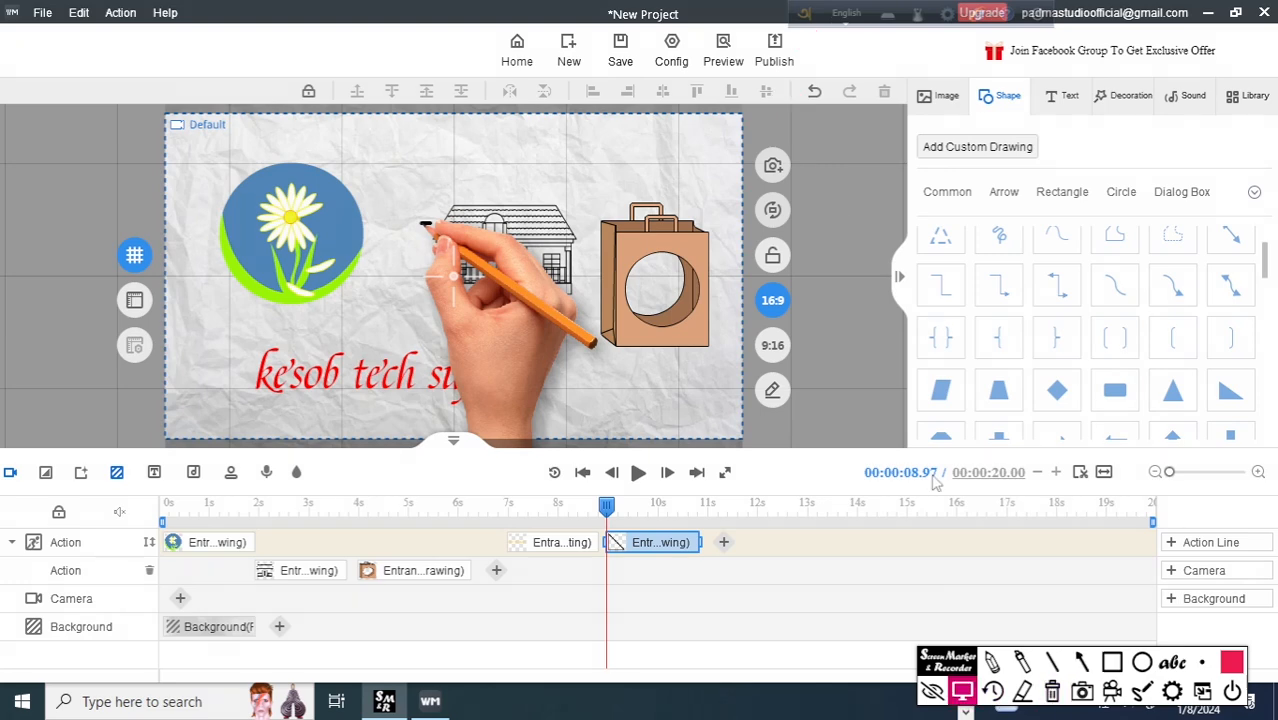
# Start publishing the project with Video as the publishing format and proceed to the output settings.
pyautogui.click(774, 50)
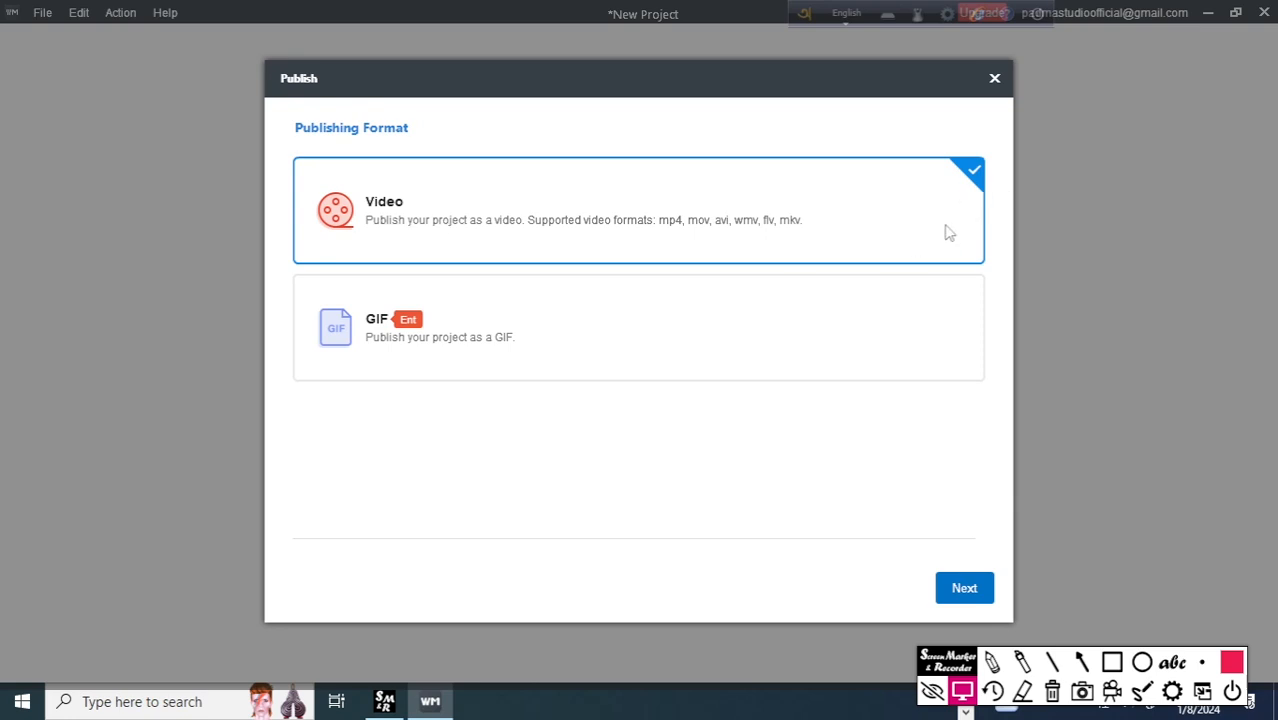
pyautogui.click(879, 358)
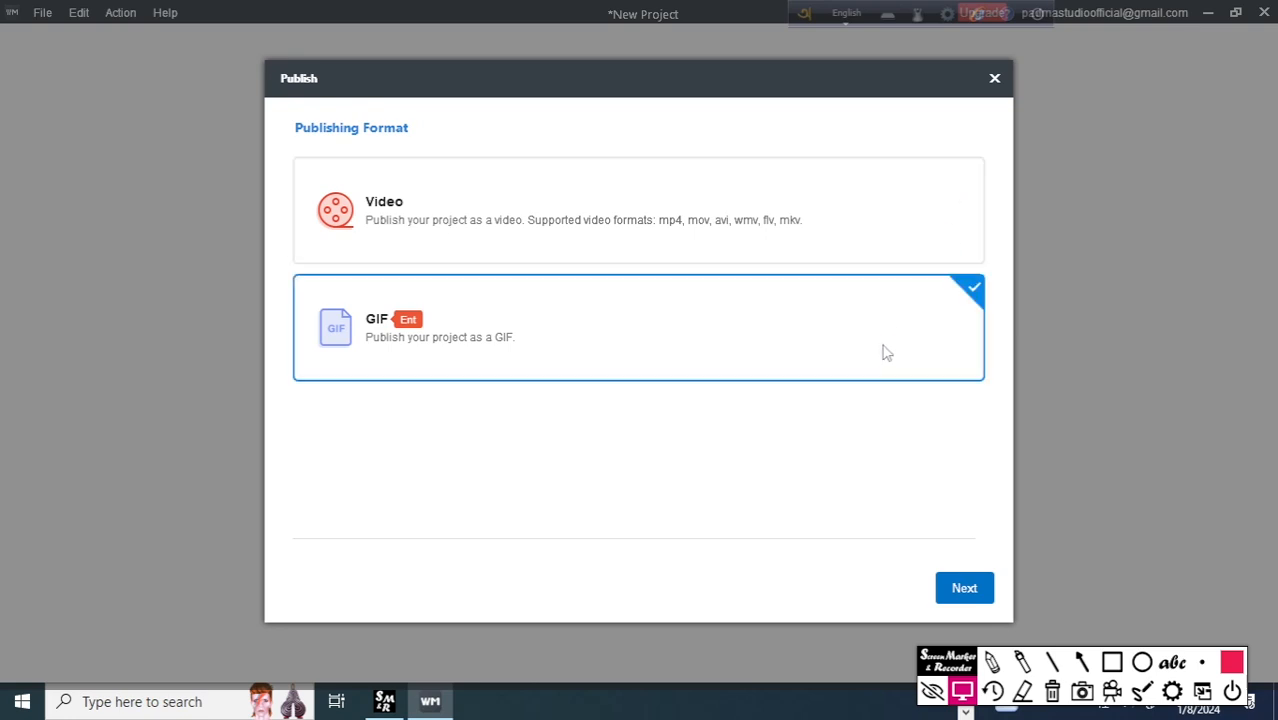
pyautogui.click(897, 229)
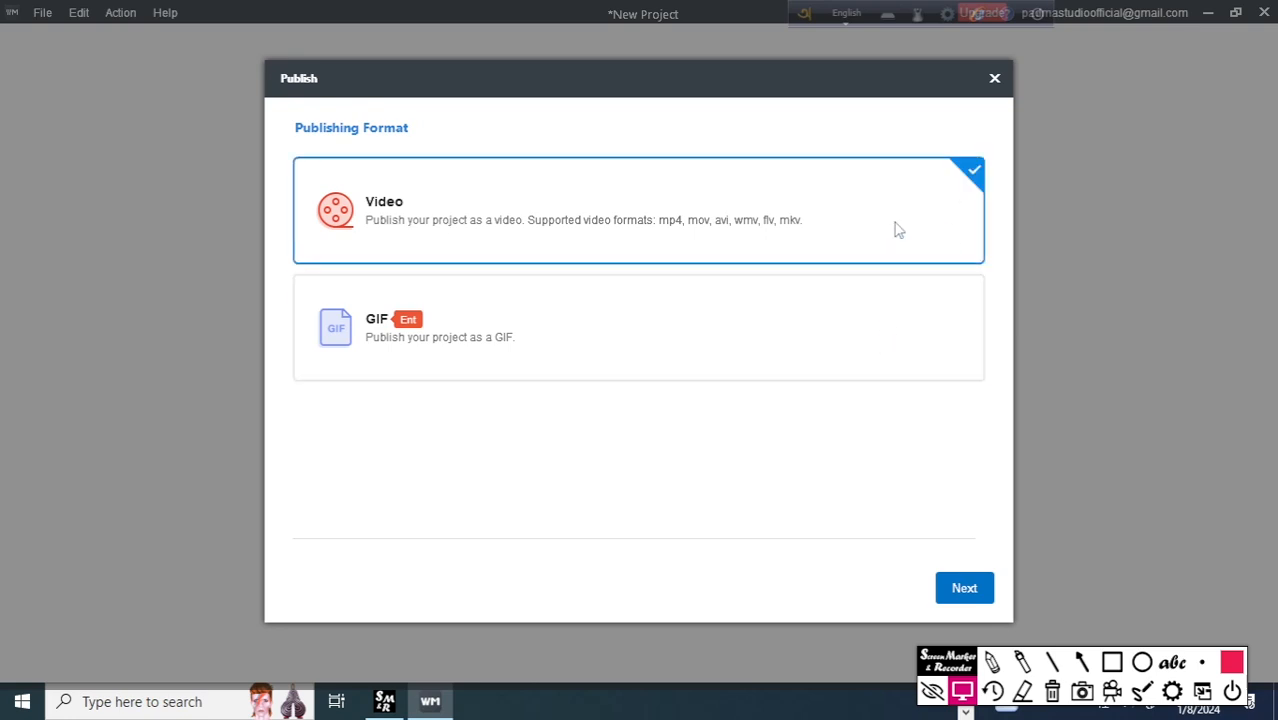
pyautogui.click(966, 593)
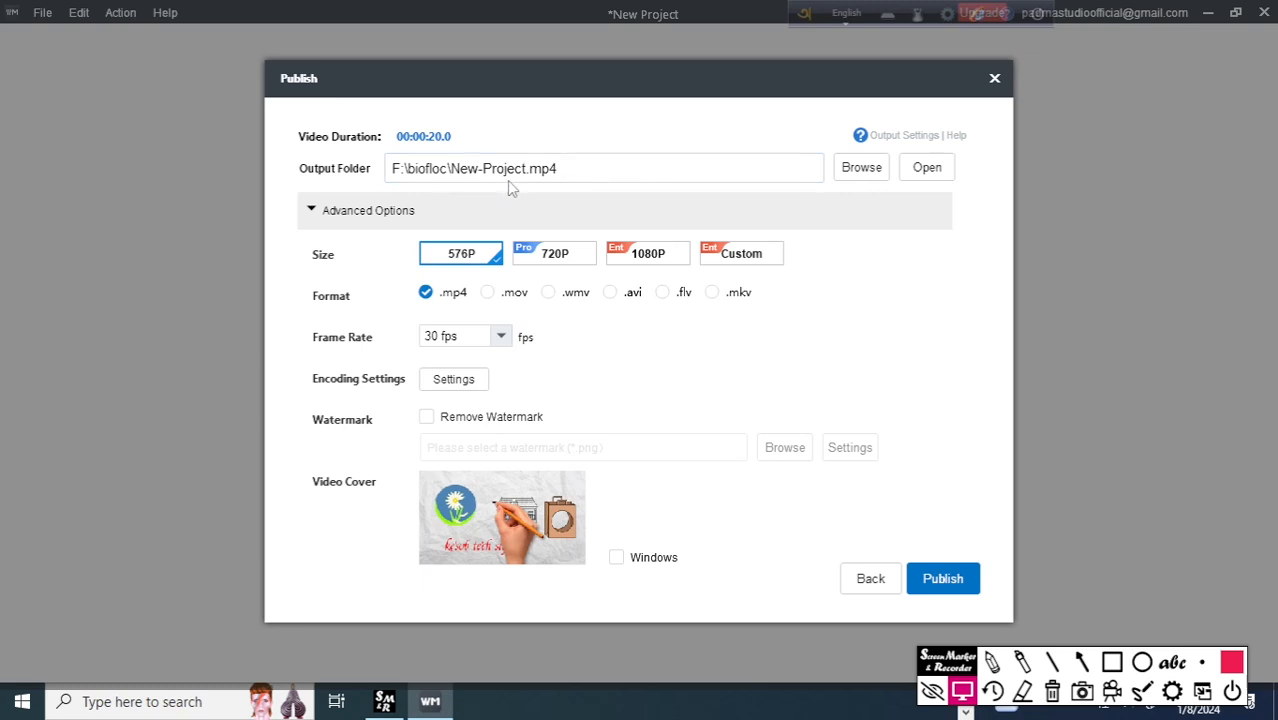
# Set the output location to the Alarms folder on drive F, keeping the file name New-Project.mp4.
pyautogui.click(863, 174)
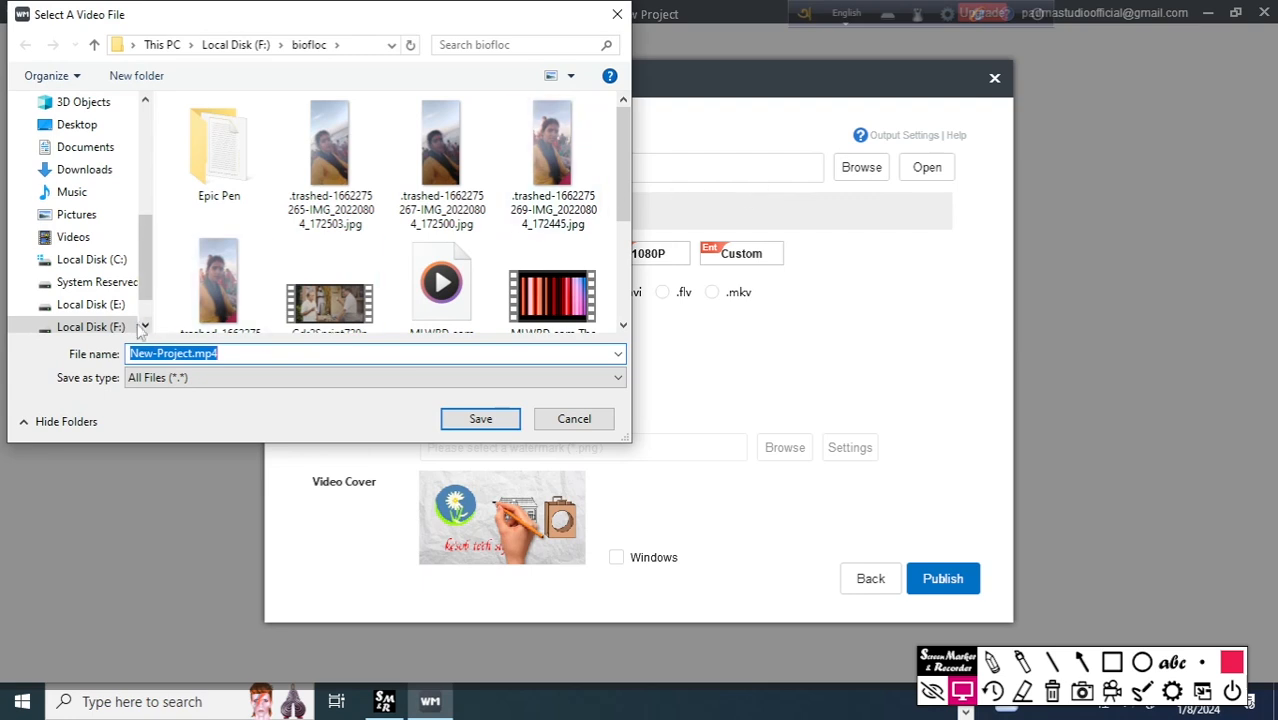
pyautogui.click(106, 287)
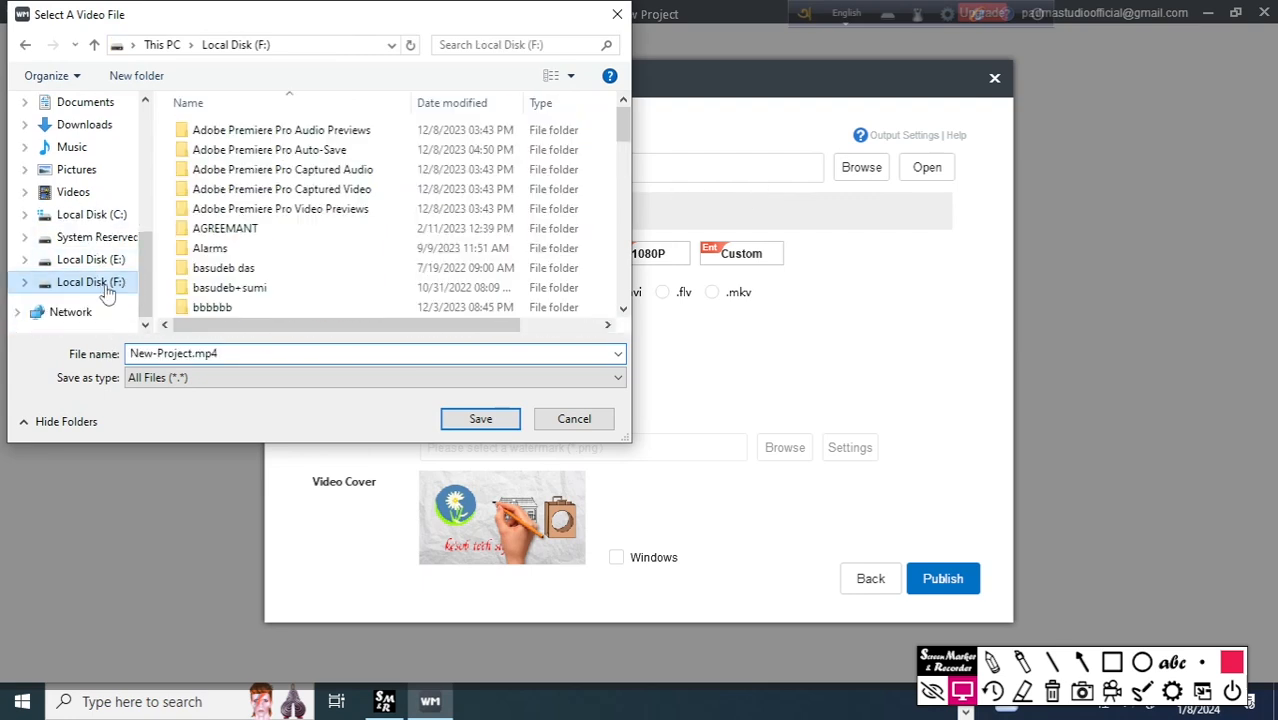
pyautogui.click(297, 252)
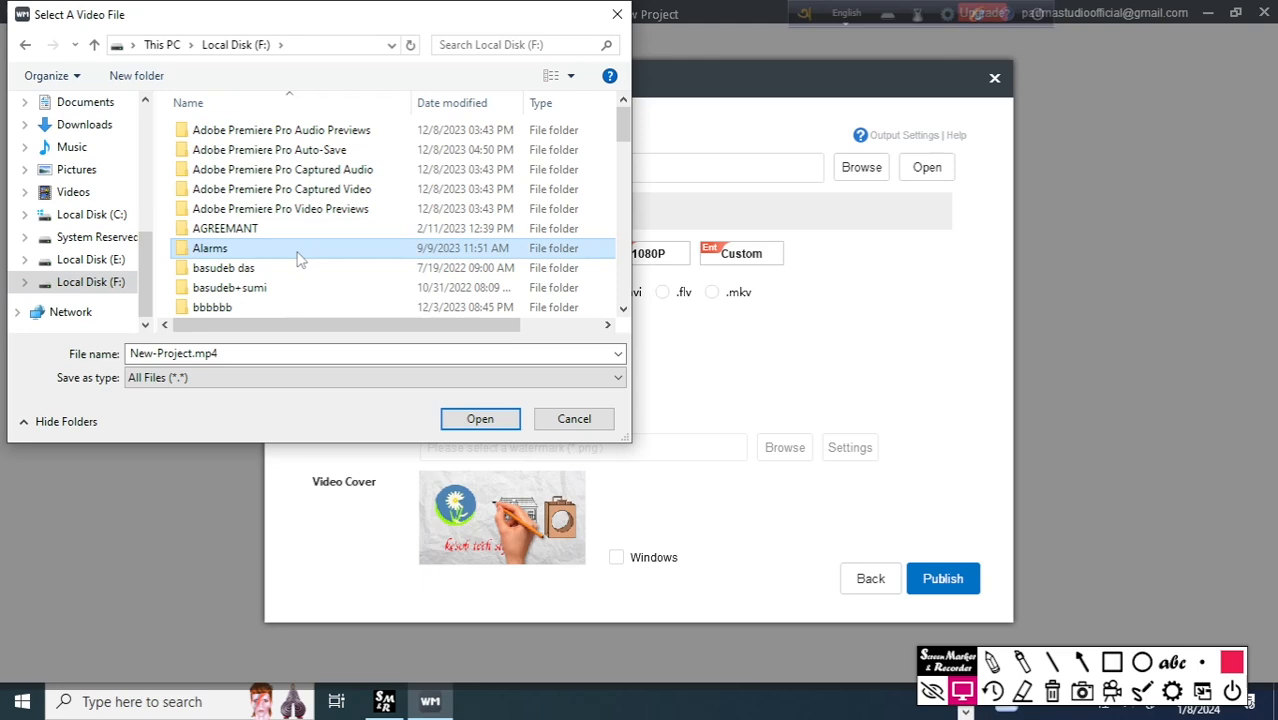
pyautogui.click(474, 420)
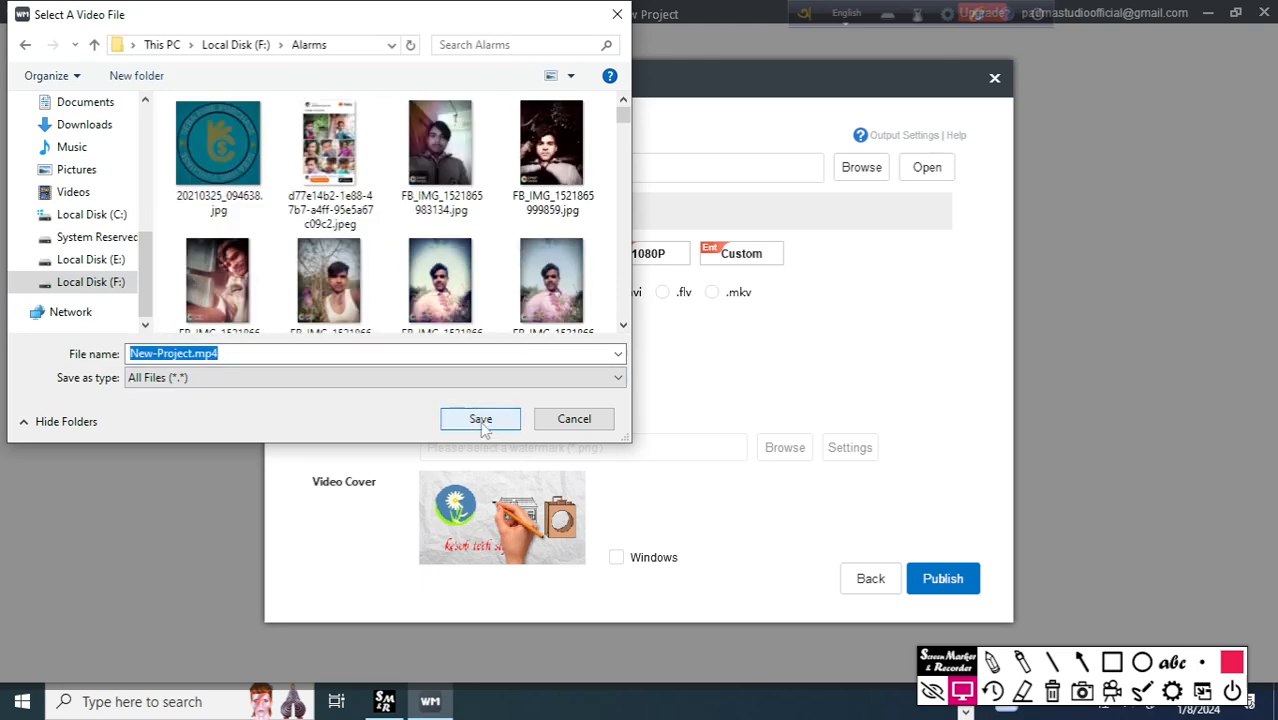
pyautogui.click(481, 421)
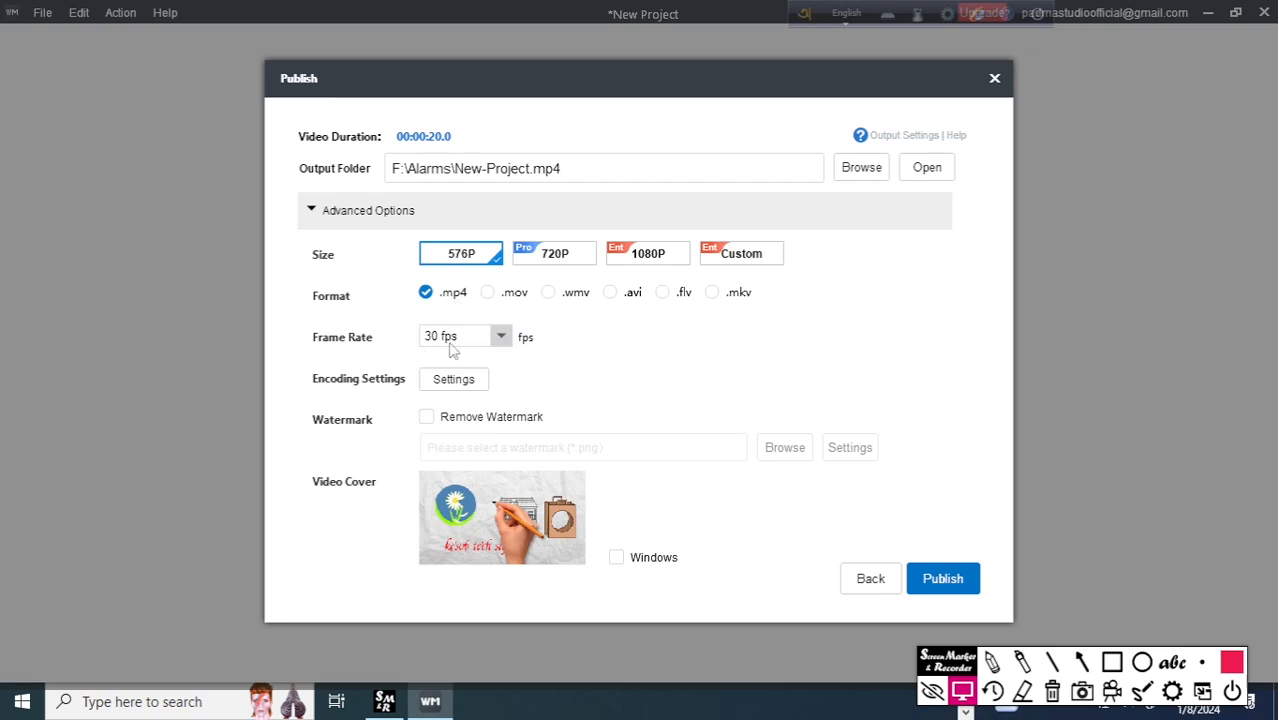
# Keep the frame rate at 30 fps and publish the project as a 576P MP4 video.
pyautogui.click(502, 342)
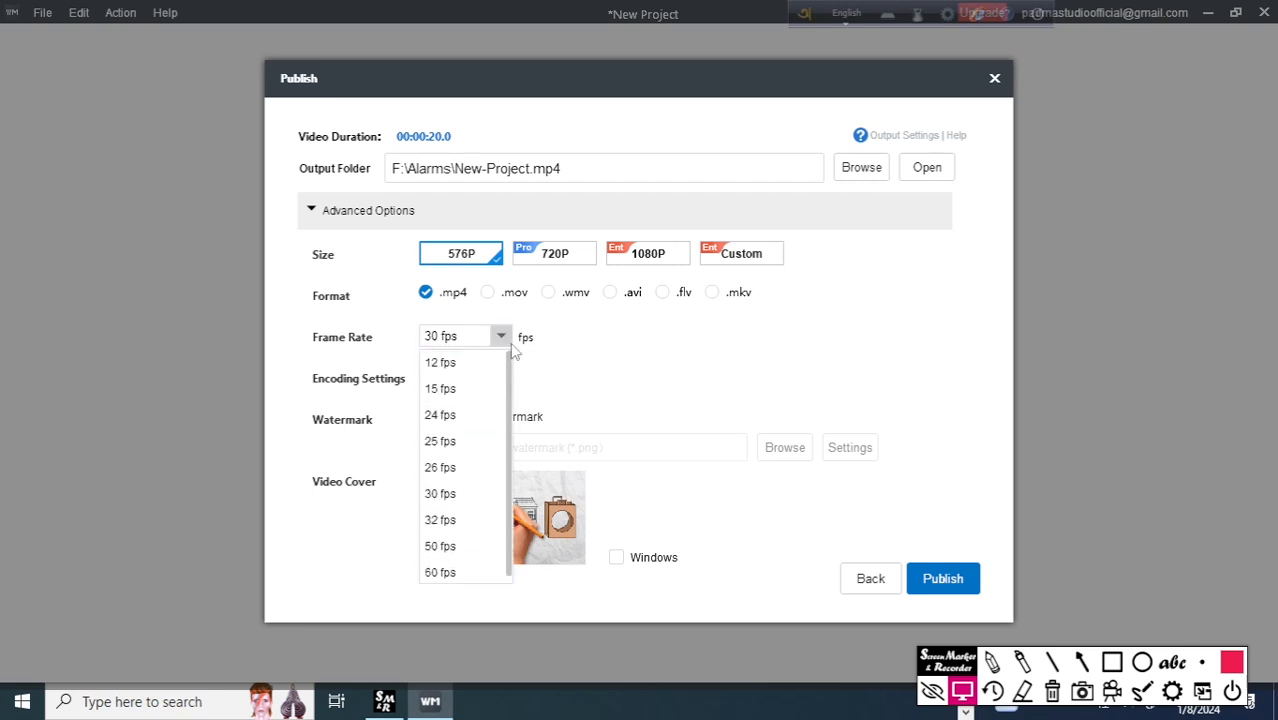
pyautogui.click(508, 336)
pyautogui.click(506, 336)
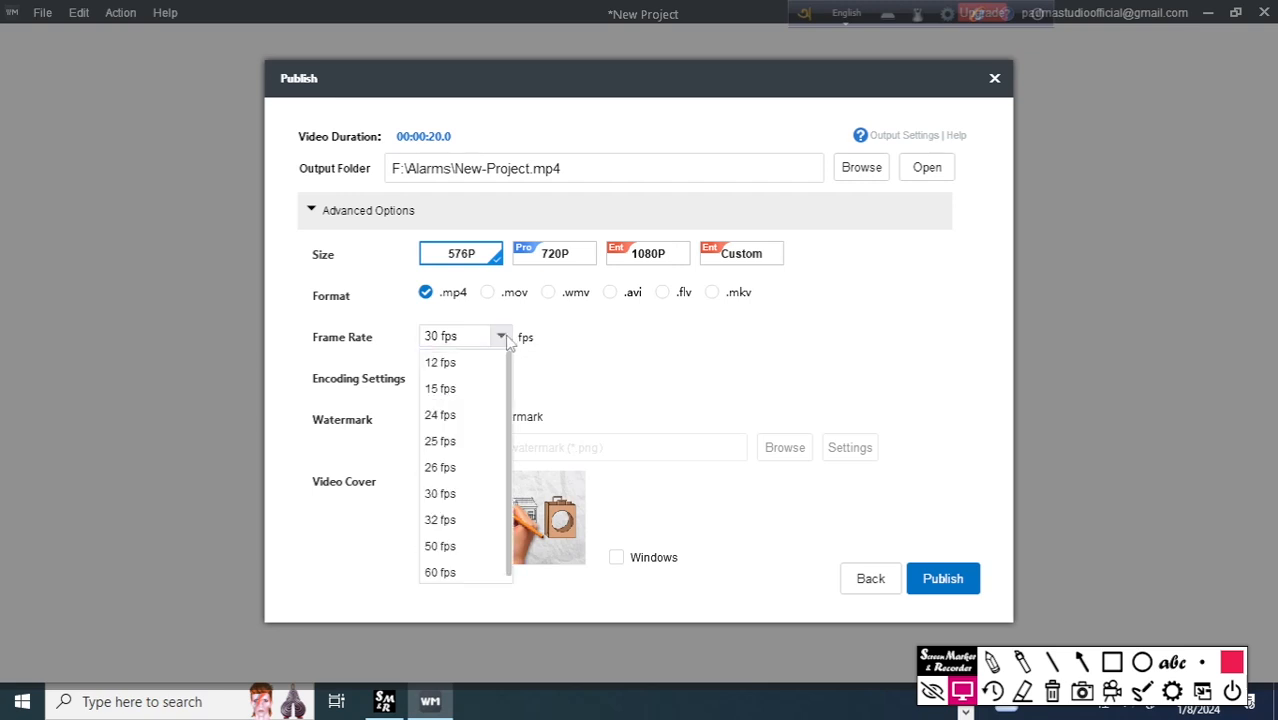
pyautogui.click(592, 351)
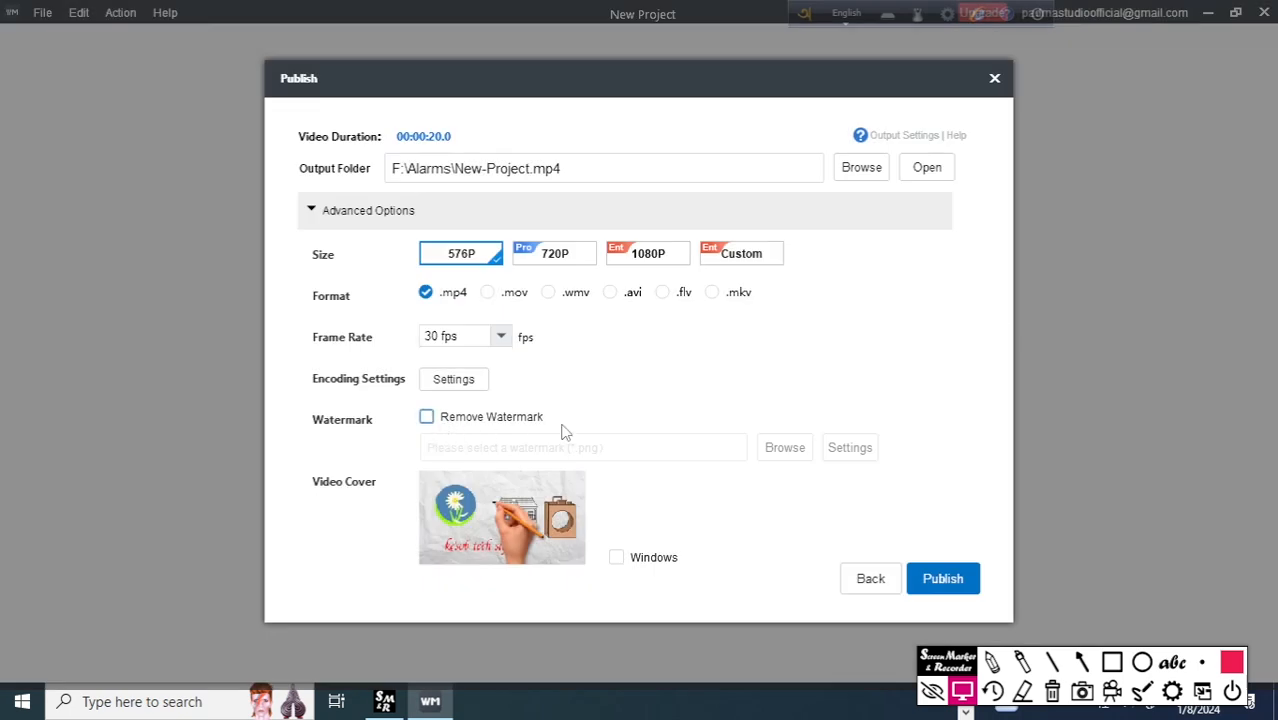
pyautogui.click(943, 580)
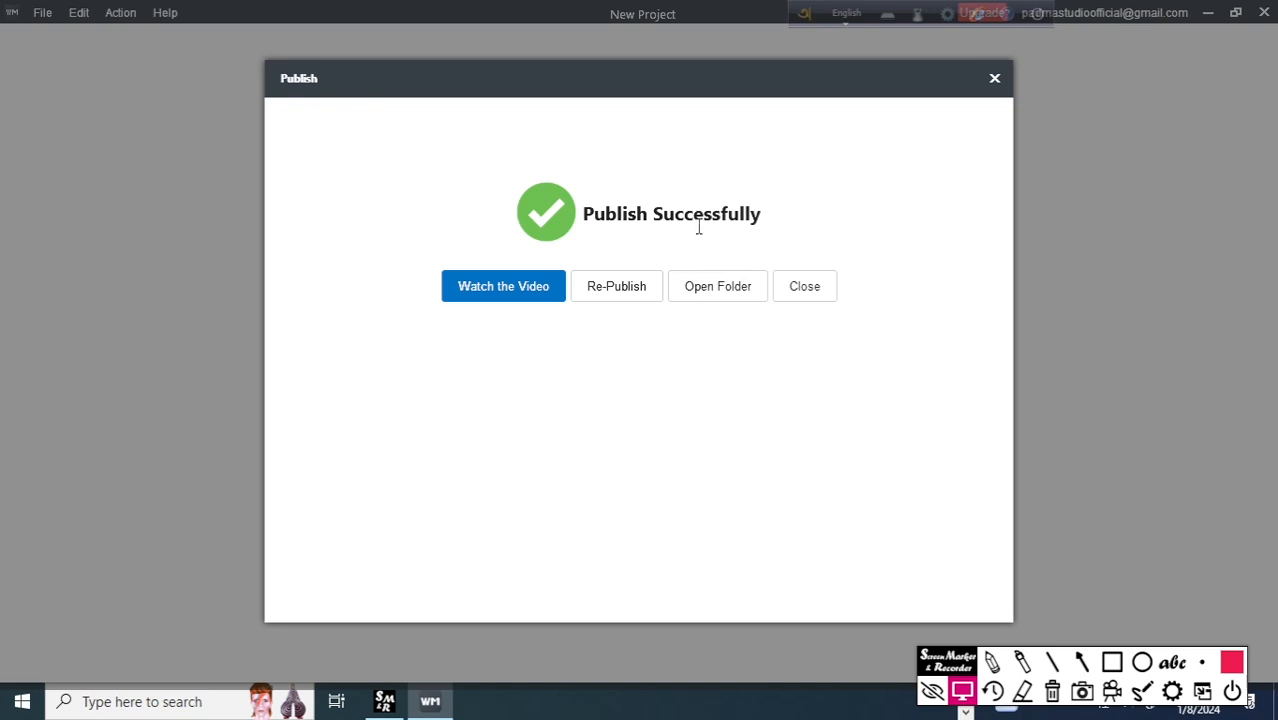
# Leave the publishing dialog, play New-Project.mp4 from the Alarms folder on drive F, and mark its Mango Animate watermark with an arrow.
pyautogui.click(993, 78)
pyautogui.click(1209, 13)
pyautogui.doubleClick(103, 525)
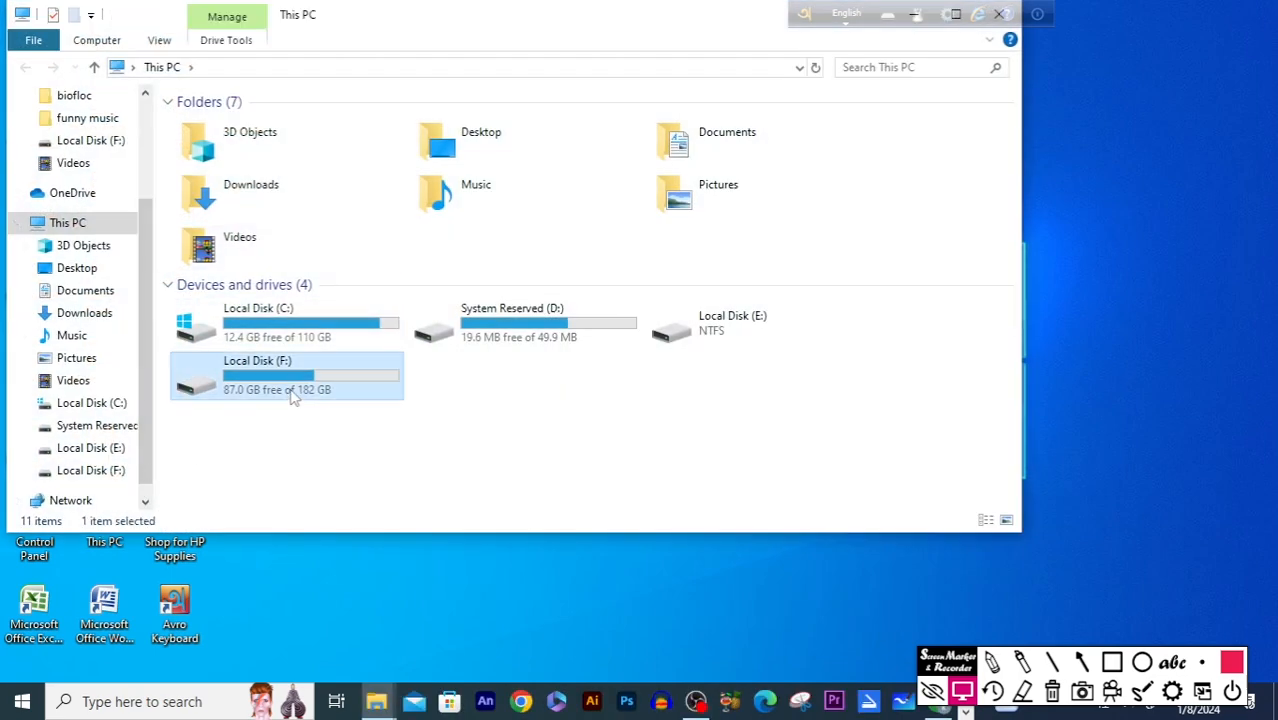
pyautogui.doubleClick(290, 398)
pyautogui.doubleClick(290, 241)
pyautogui.click(965, 343)
pyautogui.doubleClick(965, 343)
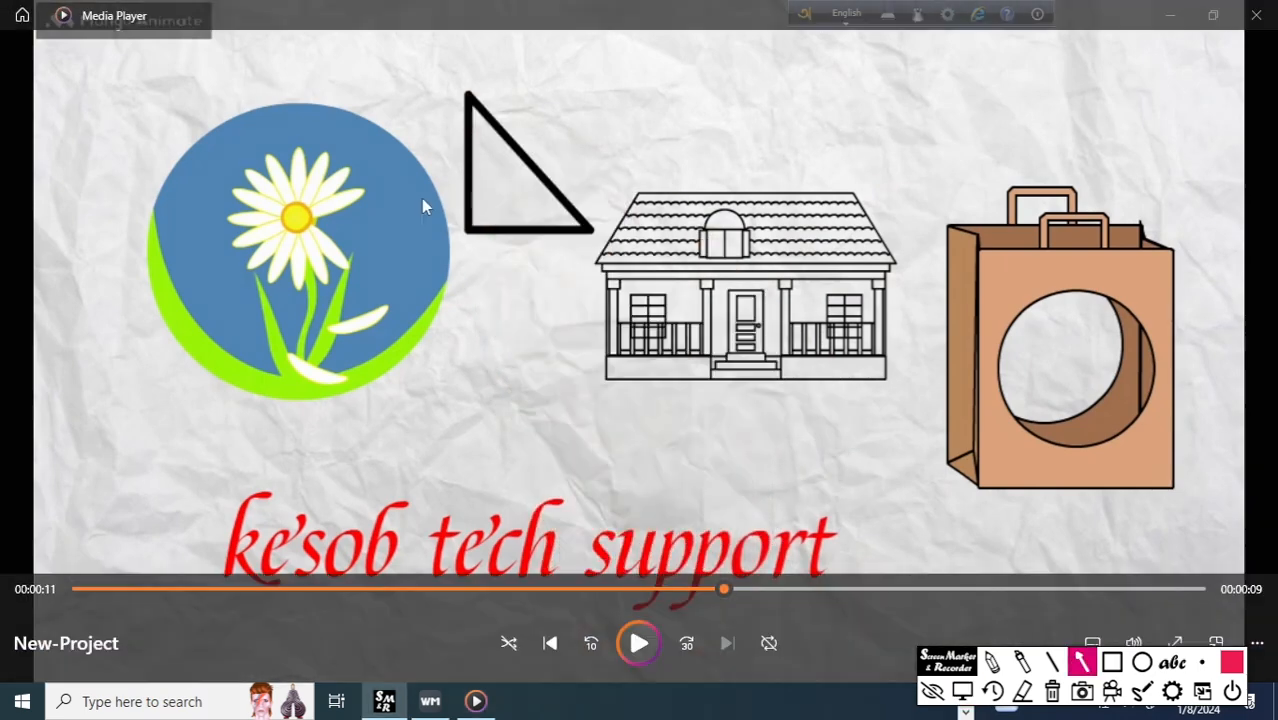
pyautogui.moveTo(378, 149); pyautogui.dragTo(180, 52)
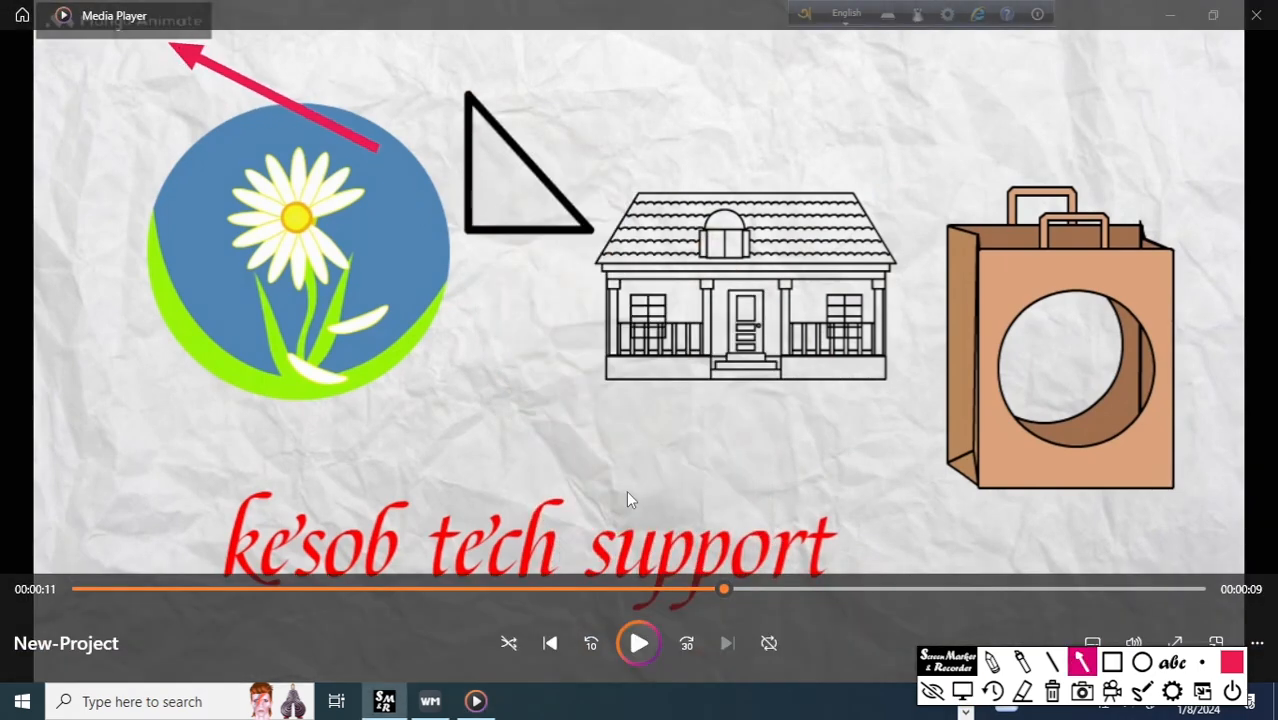
pyautogui.click(640, 648)
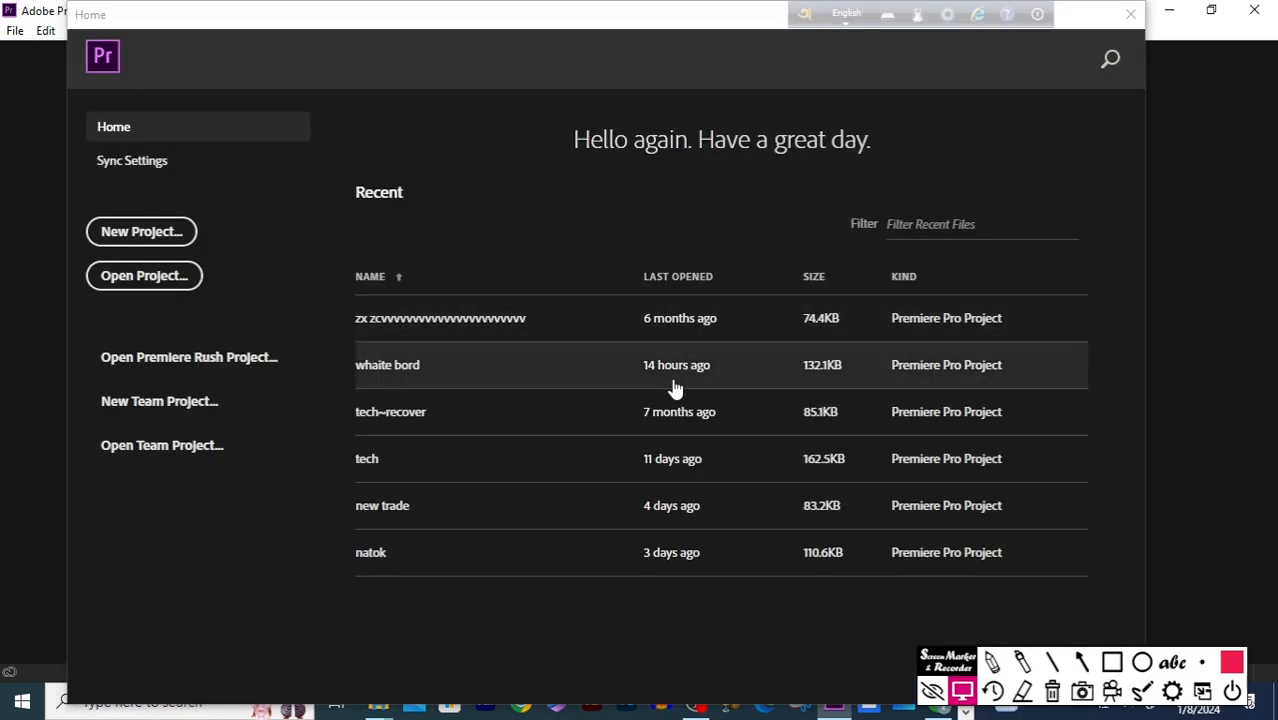
# Switch to Adobe Premiere Pro, open the whaite bord project, and import New-Project.mp4 onto the start of video track V1.
pyautogui.click(680, 378)
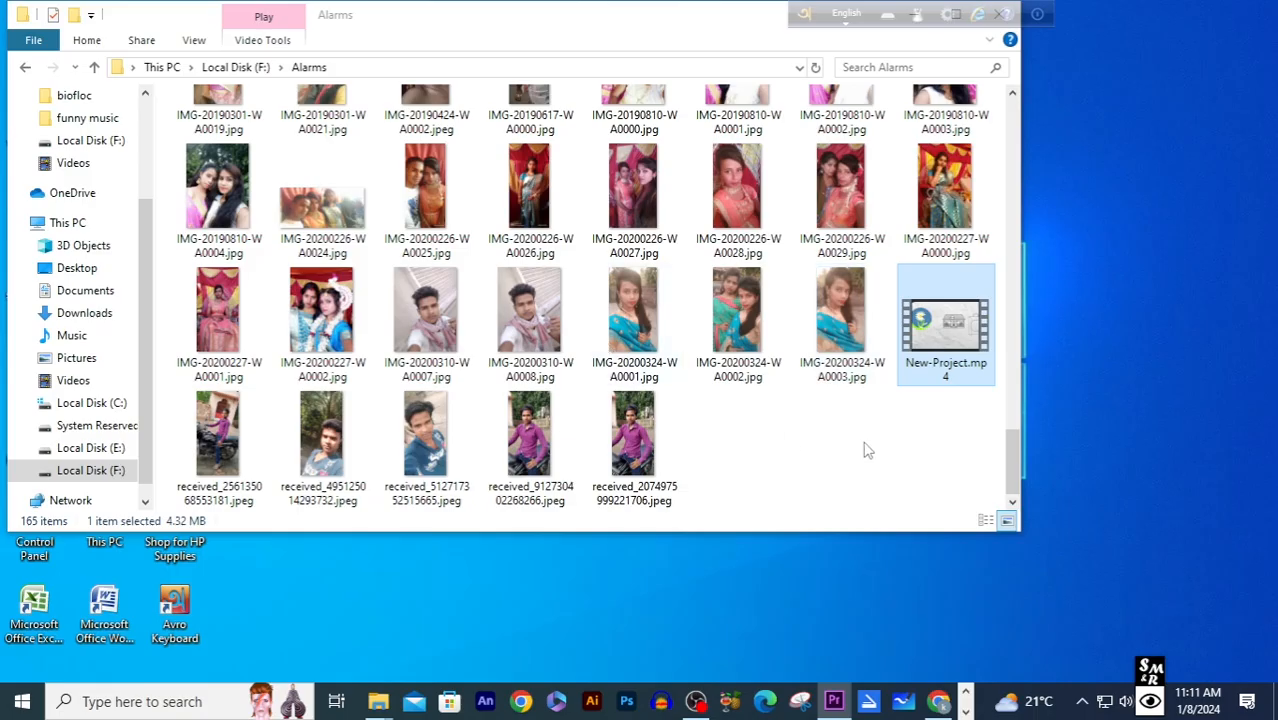
pyautogui.moveTo(946, 325); pyautogui.dragTo(168, 596)
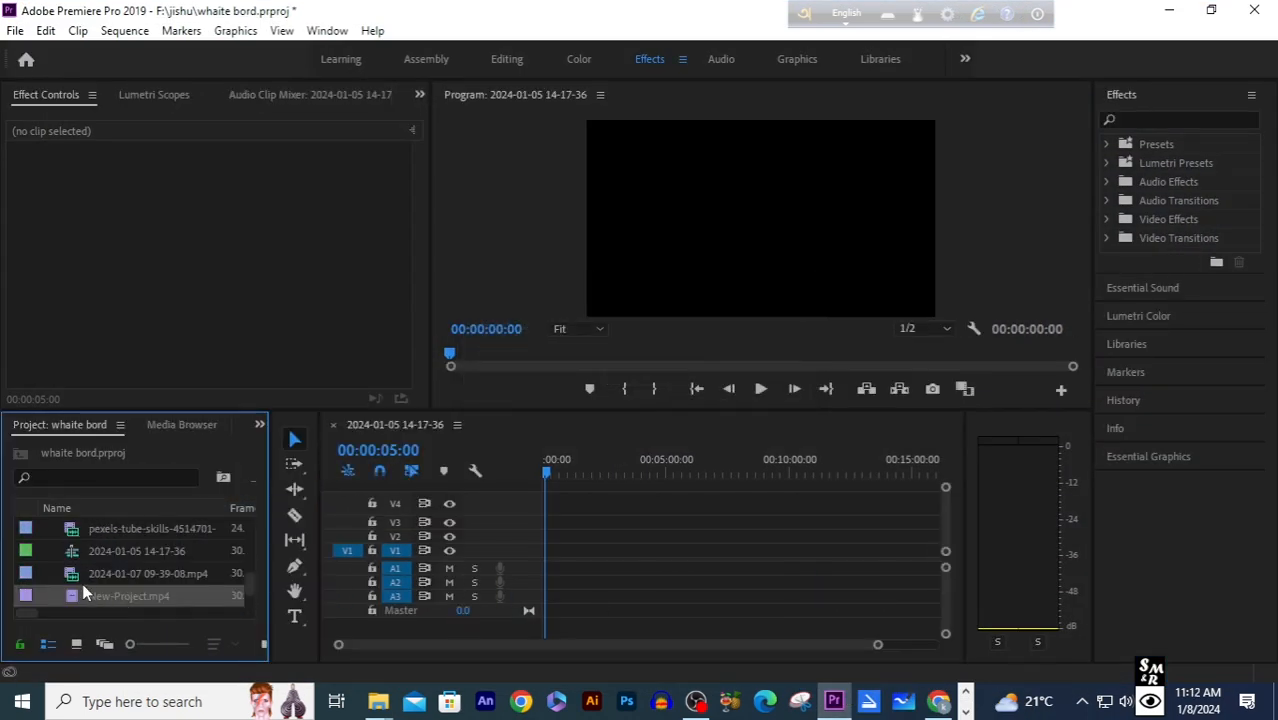
pyautogui.moveTo(71, 597); pyautogui.dragTo(545, 560)
# Preview the opening of the New-Project.mp4 clip and set its scale to 157 to crop the watermark out of the frame.
pyautogui.press('space')
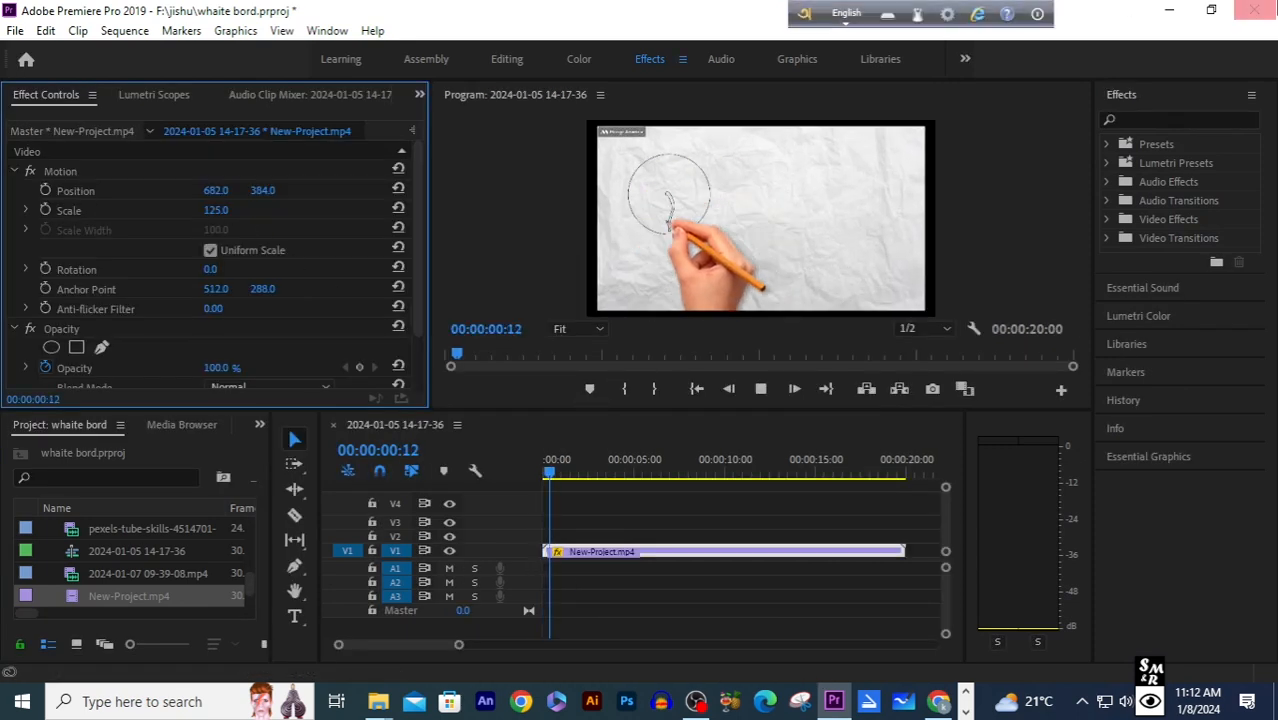
pyautogui.press('space')
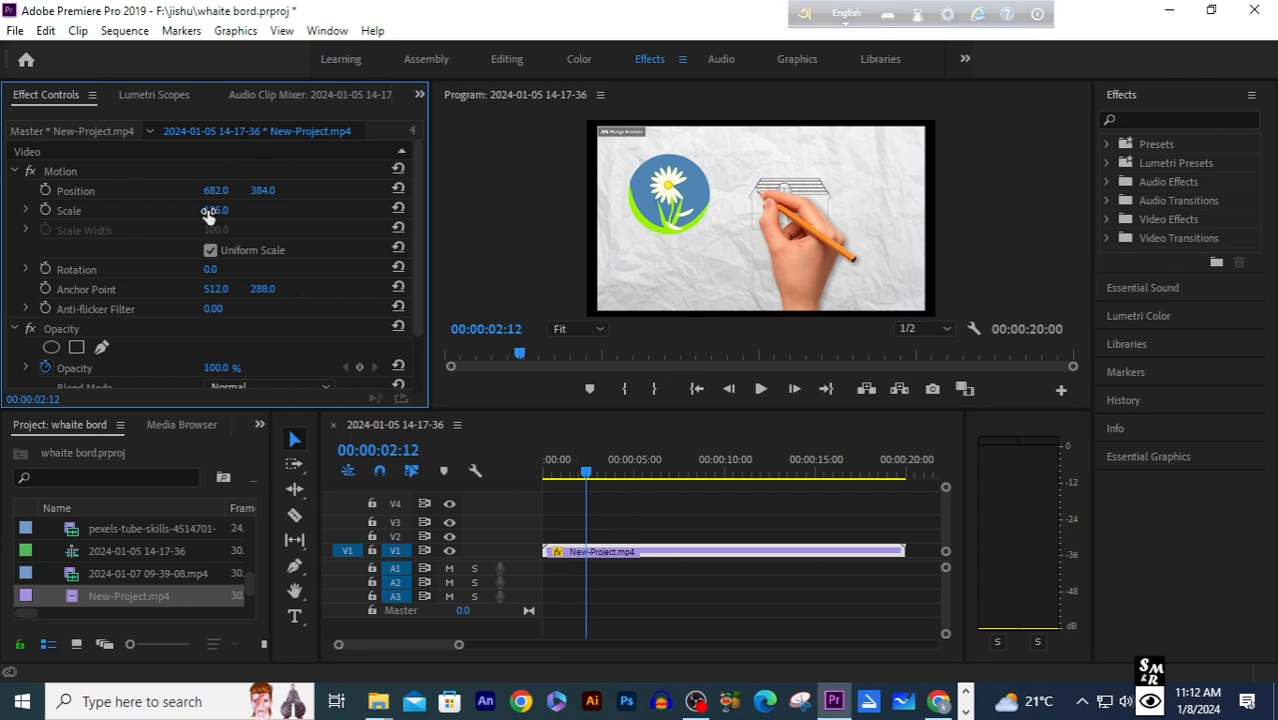
pyautogui.moveTo(216, 210); pyautogui.dragTo(248, 210)
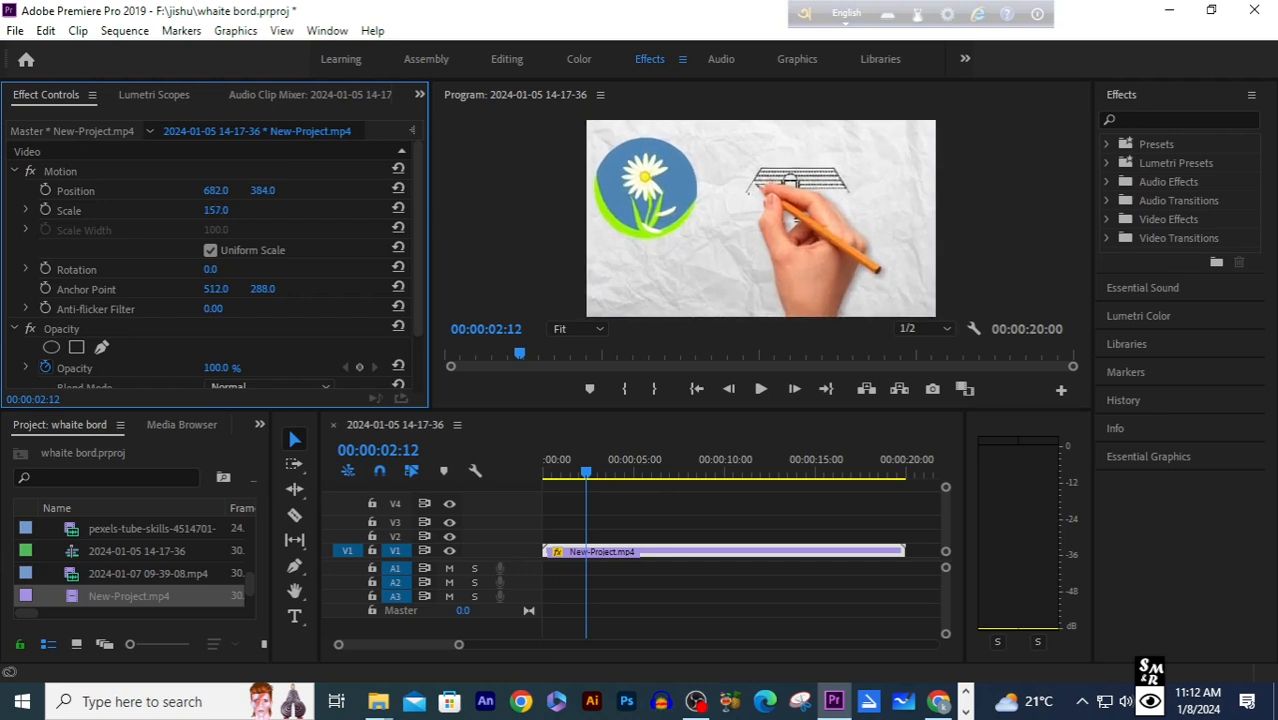
# Play back the enlarged clip in the timeline to check the frame without the watermark.
pyautogui.click(591, 456)
pyautogui.press('Home')
pyautogui.press('space')
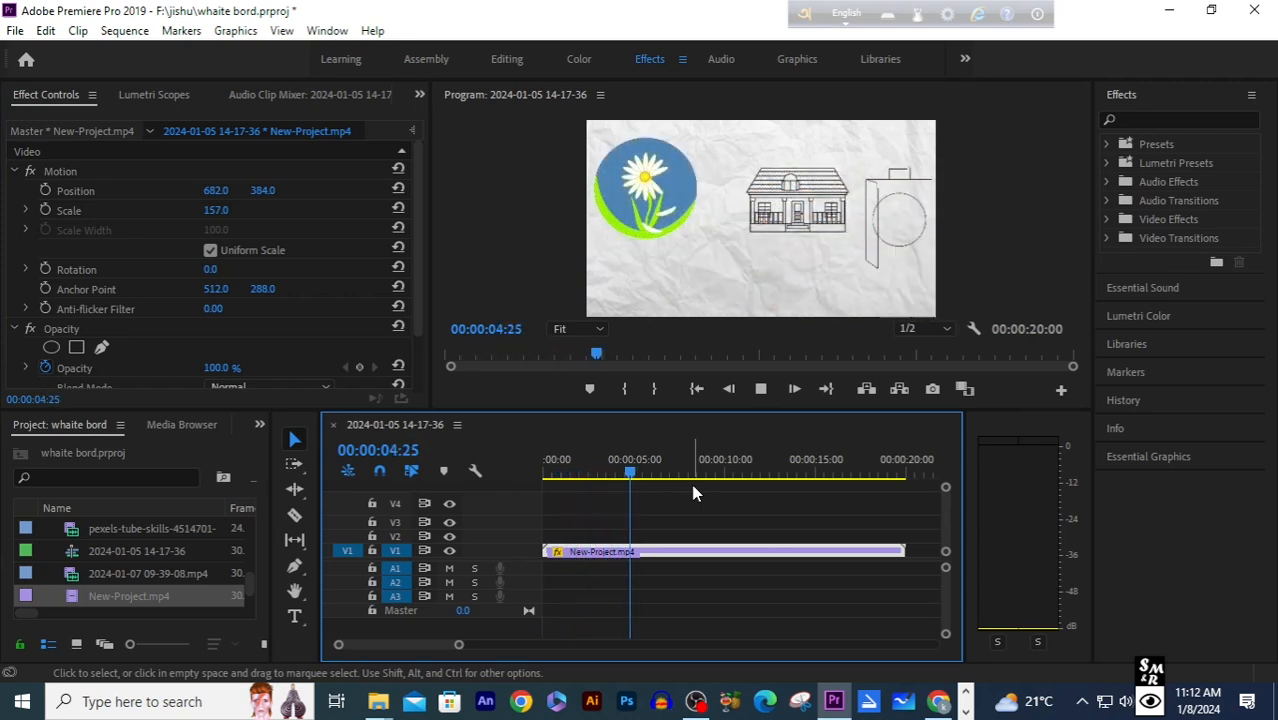
pyautogui.press('space')
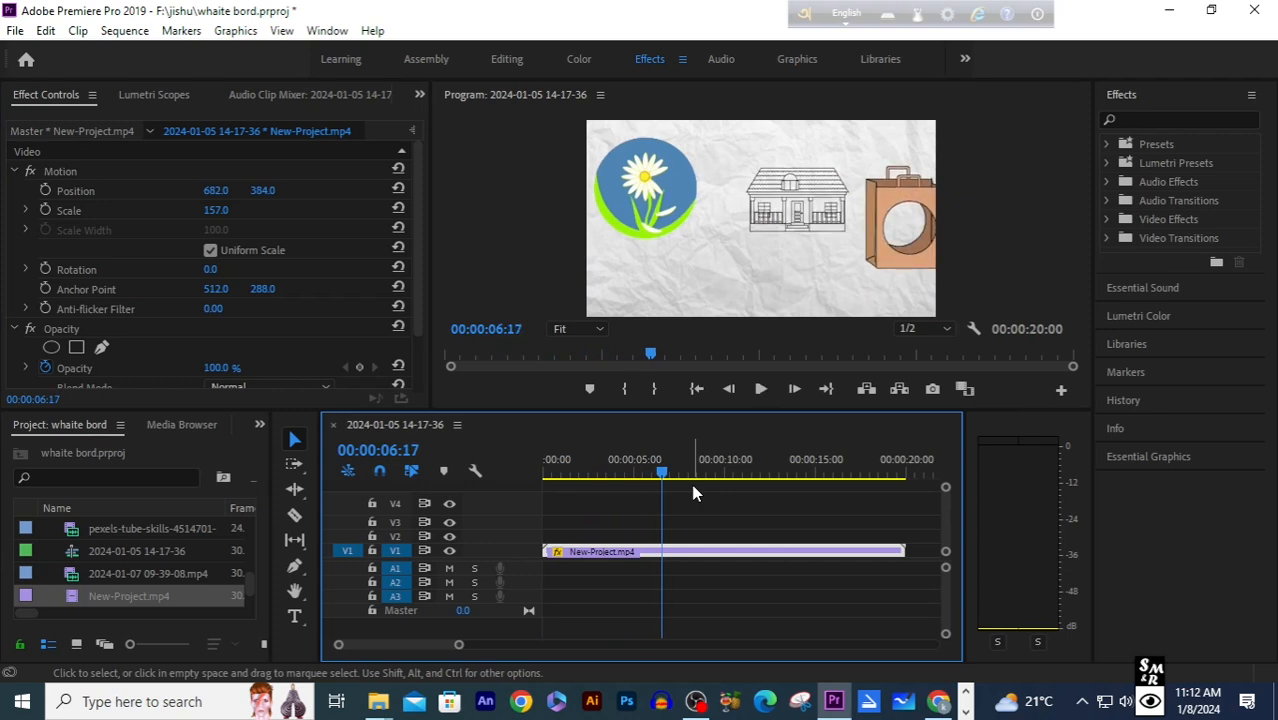